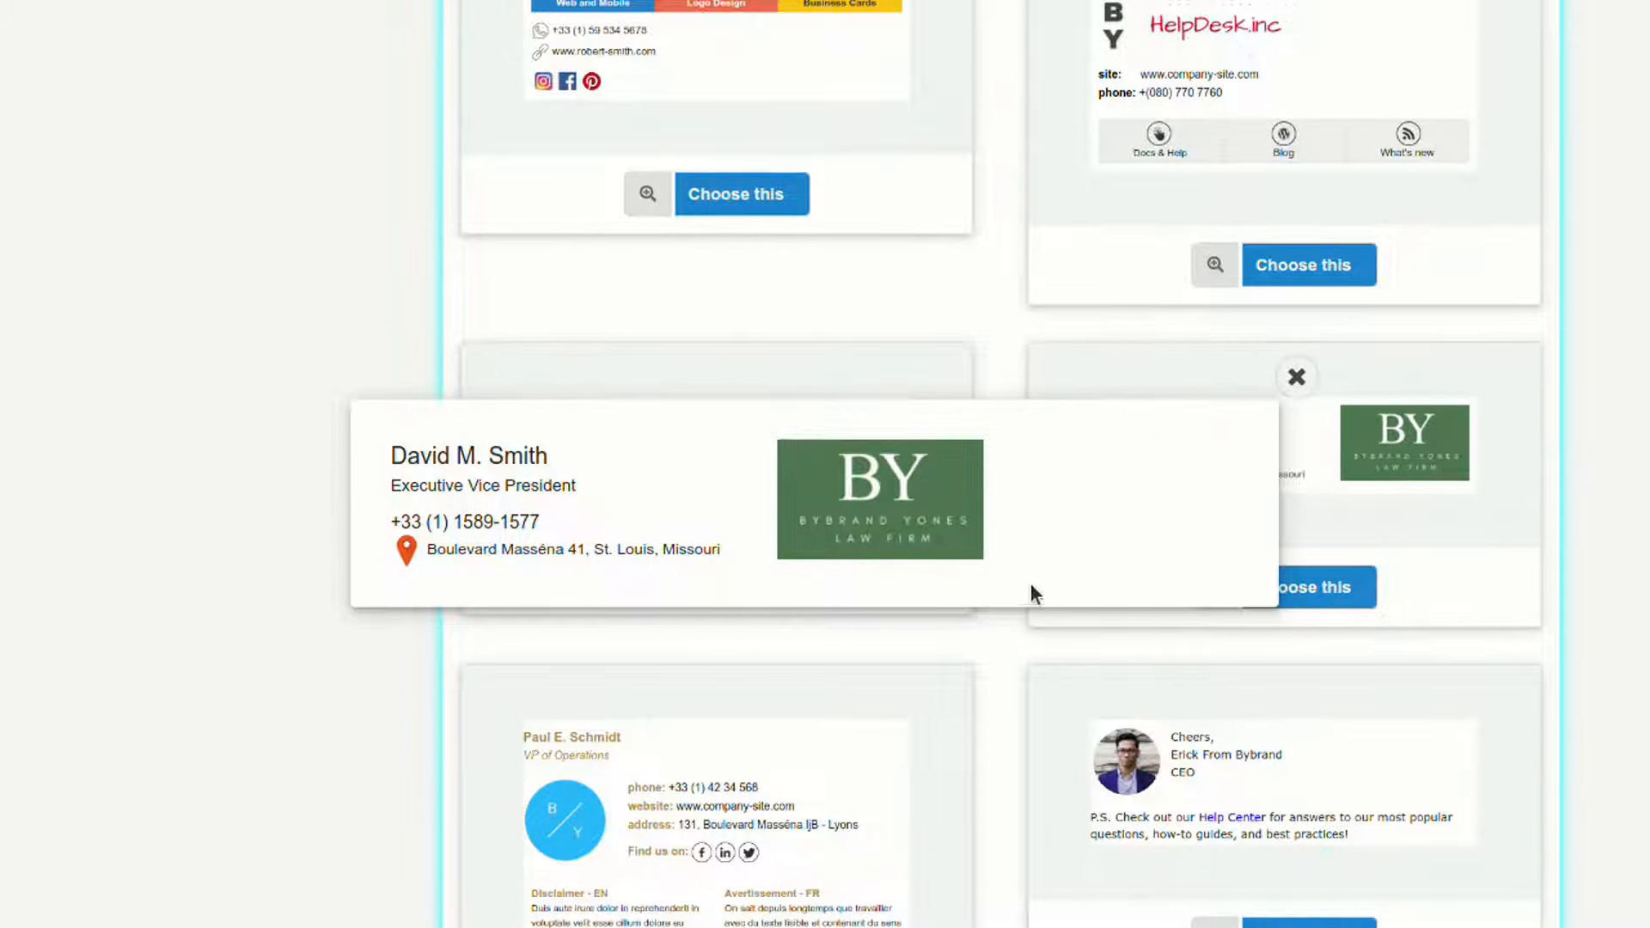
Step: Close the law-firm template preview and start a signature from that template
left_click(1310, 563)
left_click(1289, 588)
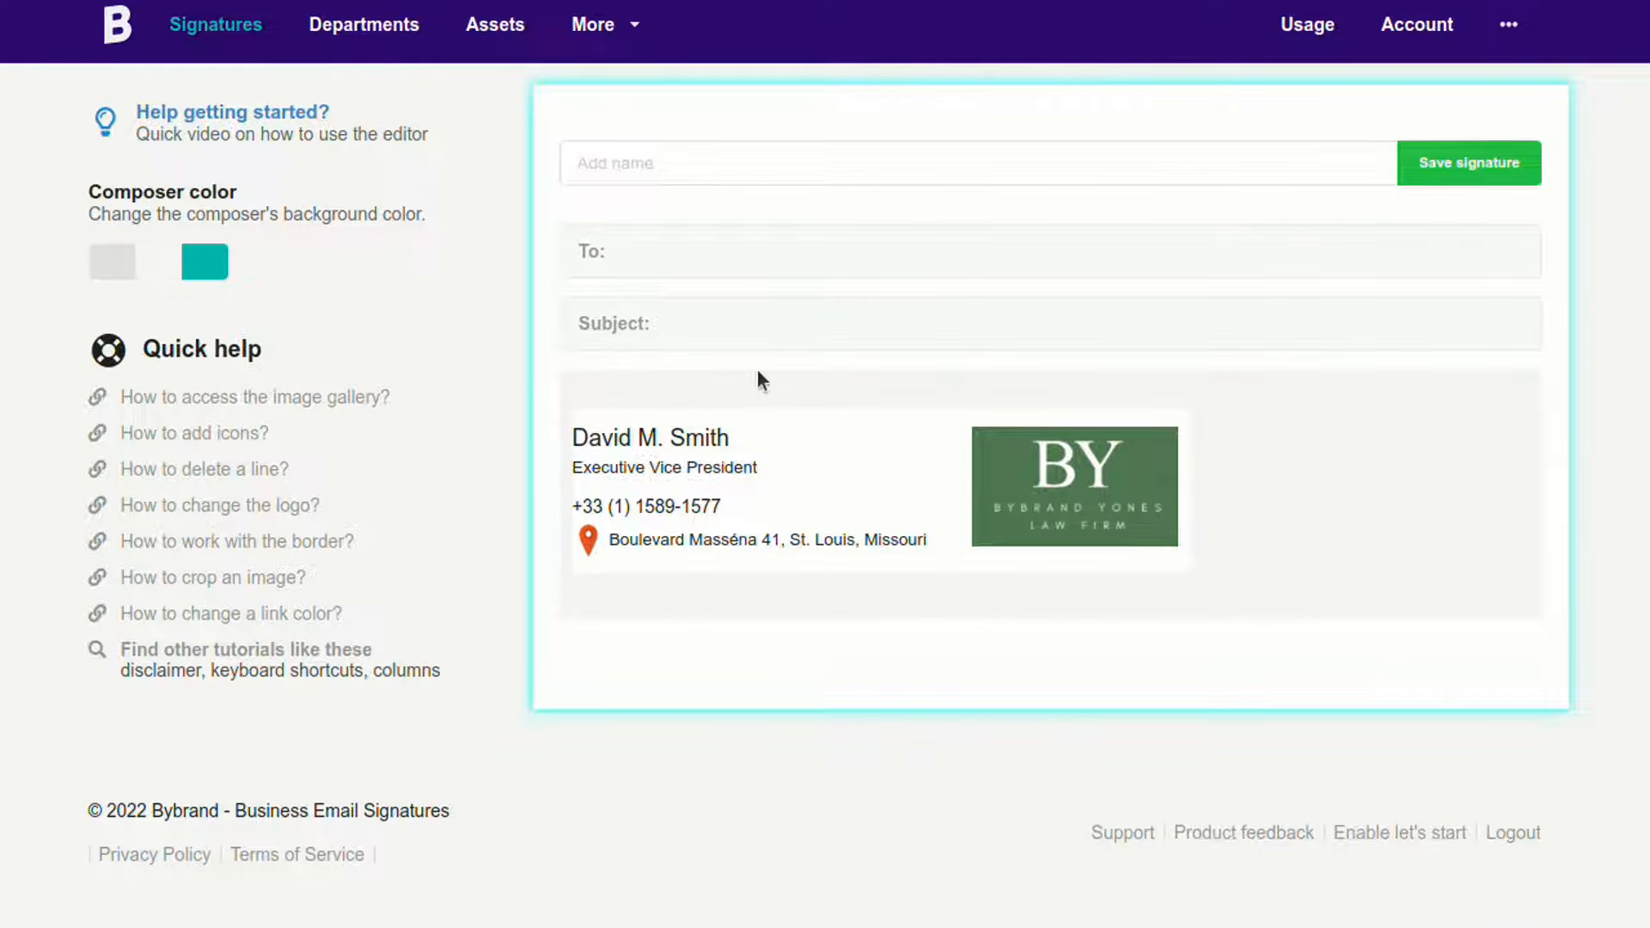
Step: Replace the template name with the agent's full name and set it to font size 18
left_click(757, 430)
key("BackSpace")
key("BackSpace")
key("BackSpace")
key("BackSpace")
key("BackSpace")
key("BackSpace")
key("BackSpace")
key("BackSpace")
key("BackSpace")
key("BackSpace")
key("BackSpace")
key("BackSpace")
key("BackSpace")
key("BackSpace")
left_click(744, 440)
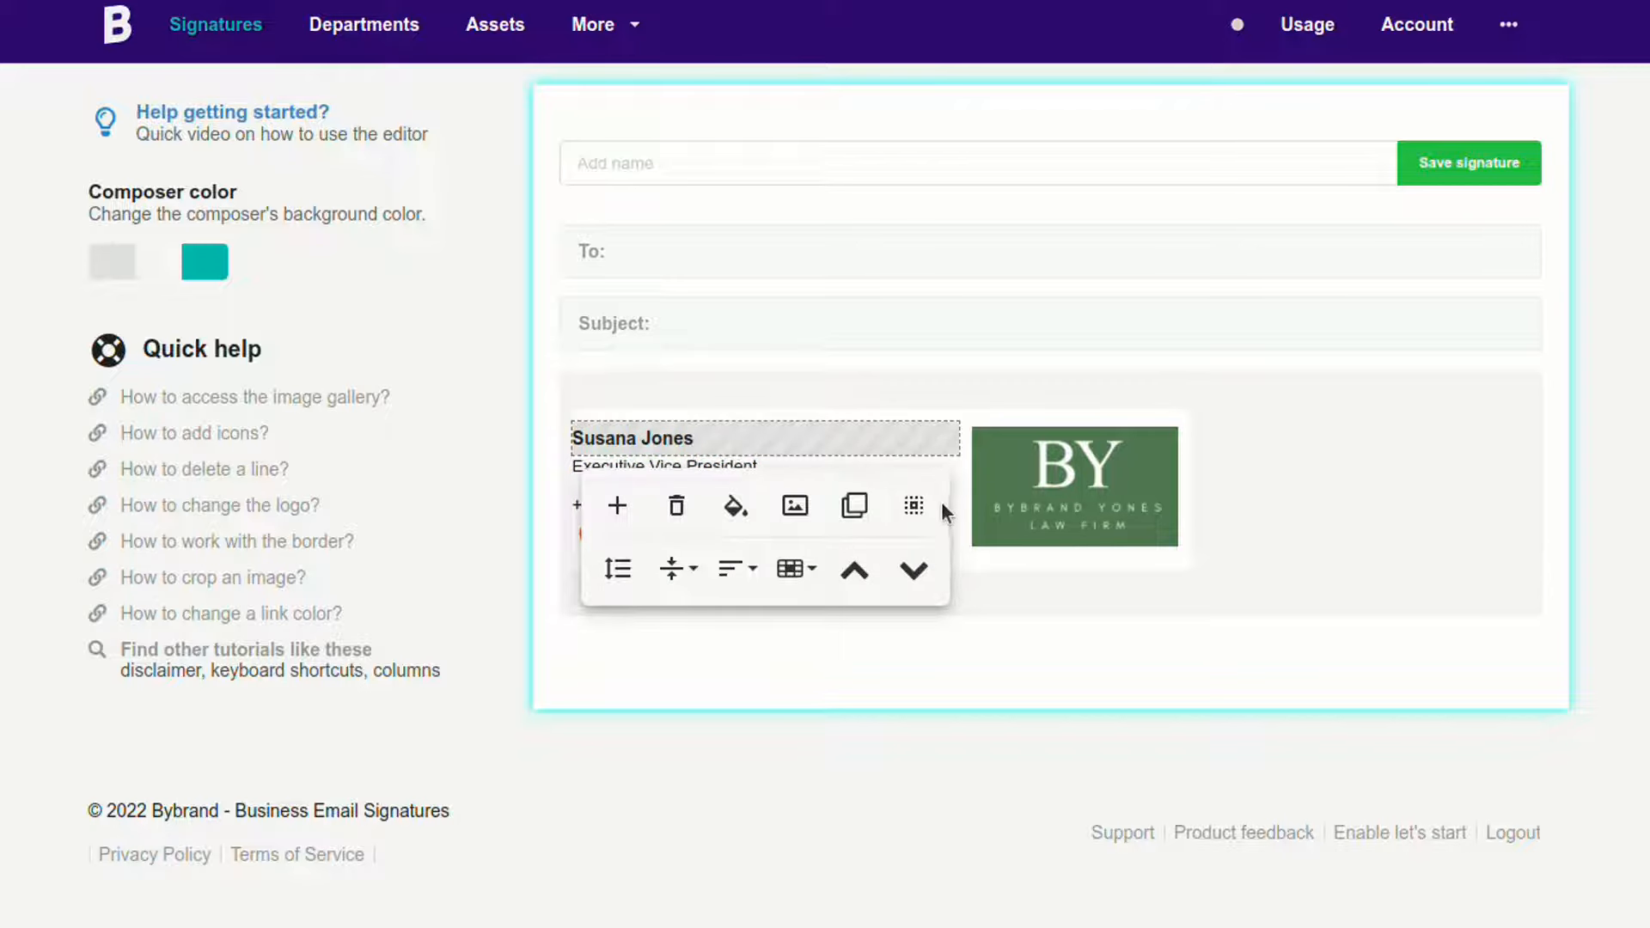
left_click(919, 505)
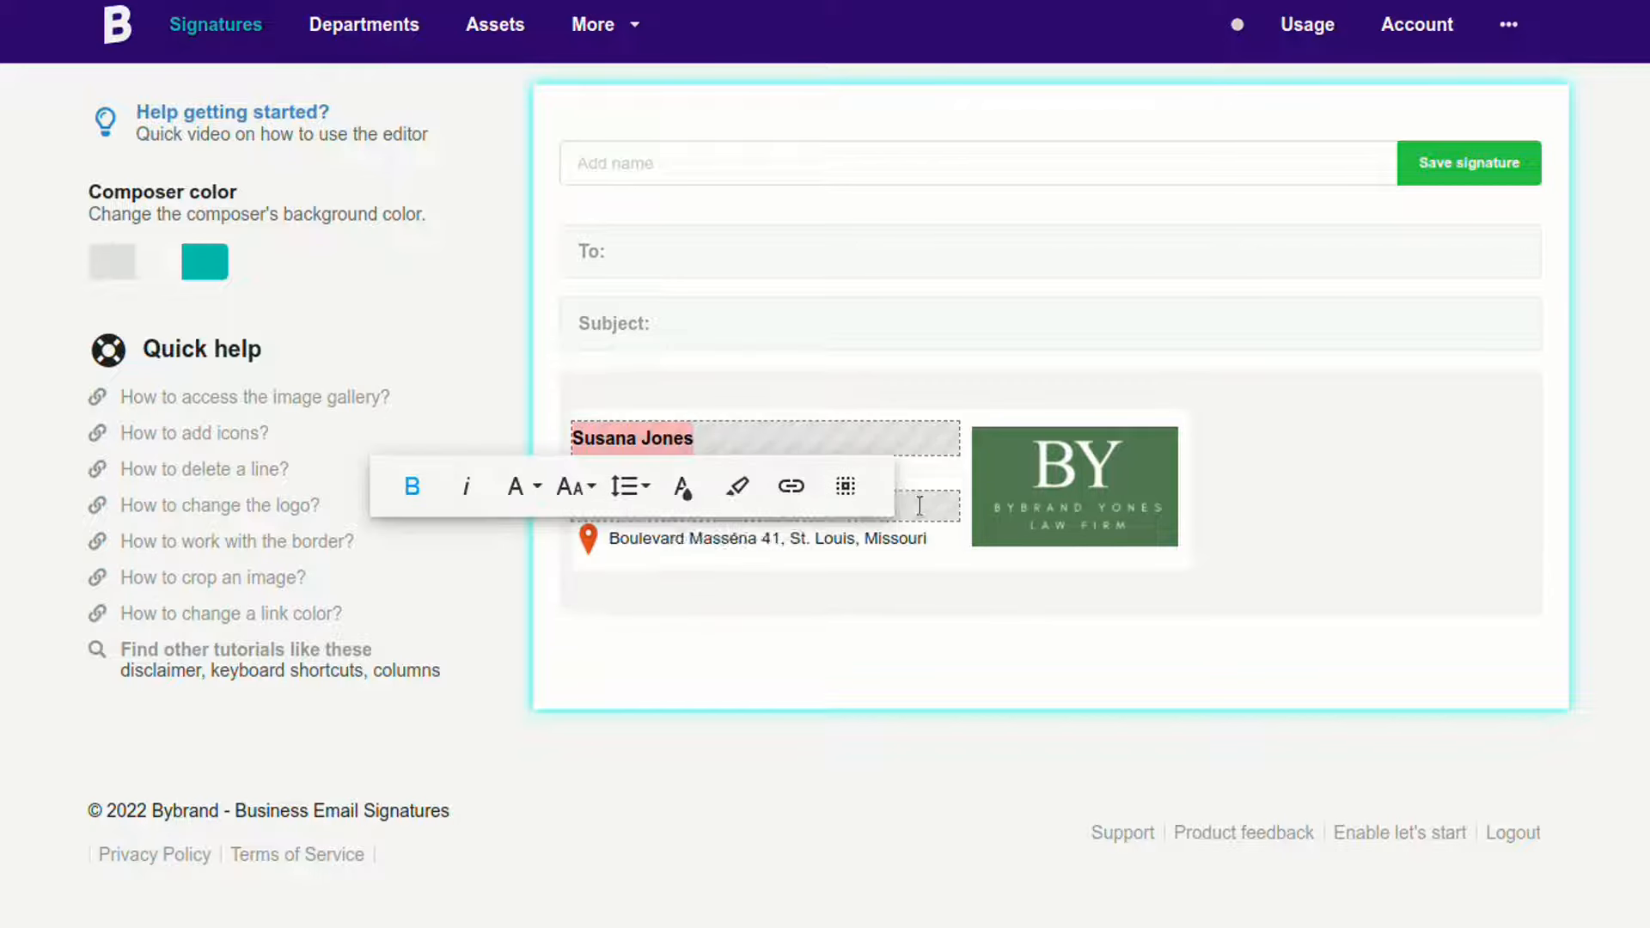
left_click(575, 501)
left_click(590, 633)
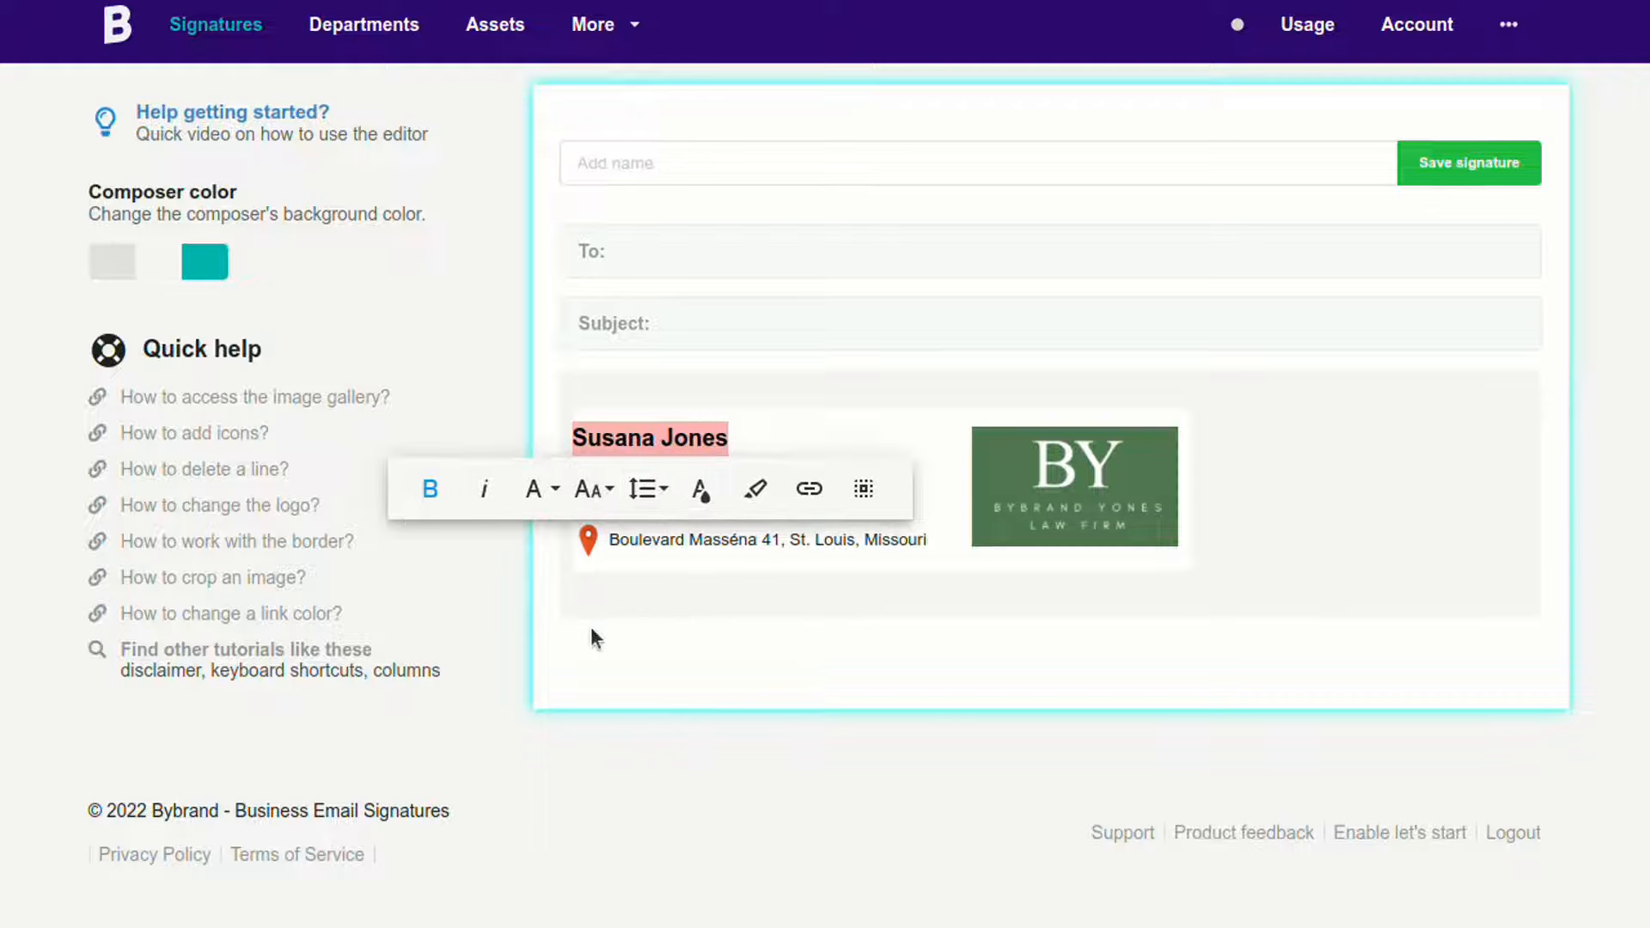
left_click(789, 364)
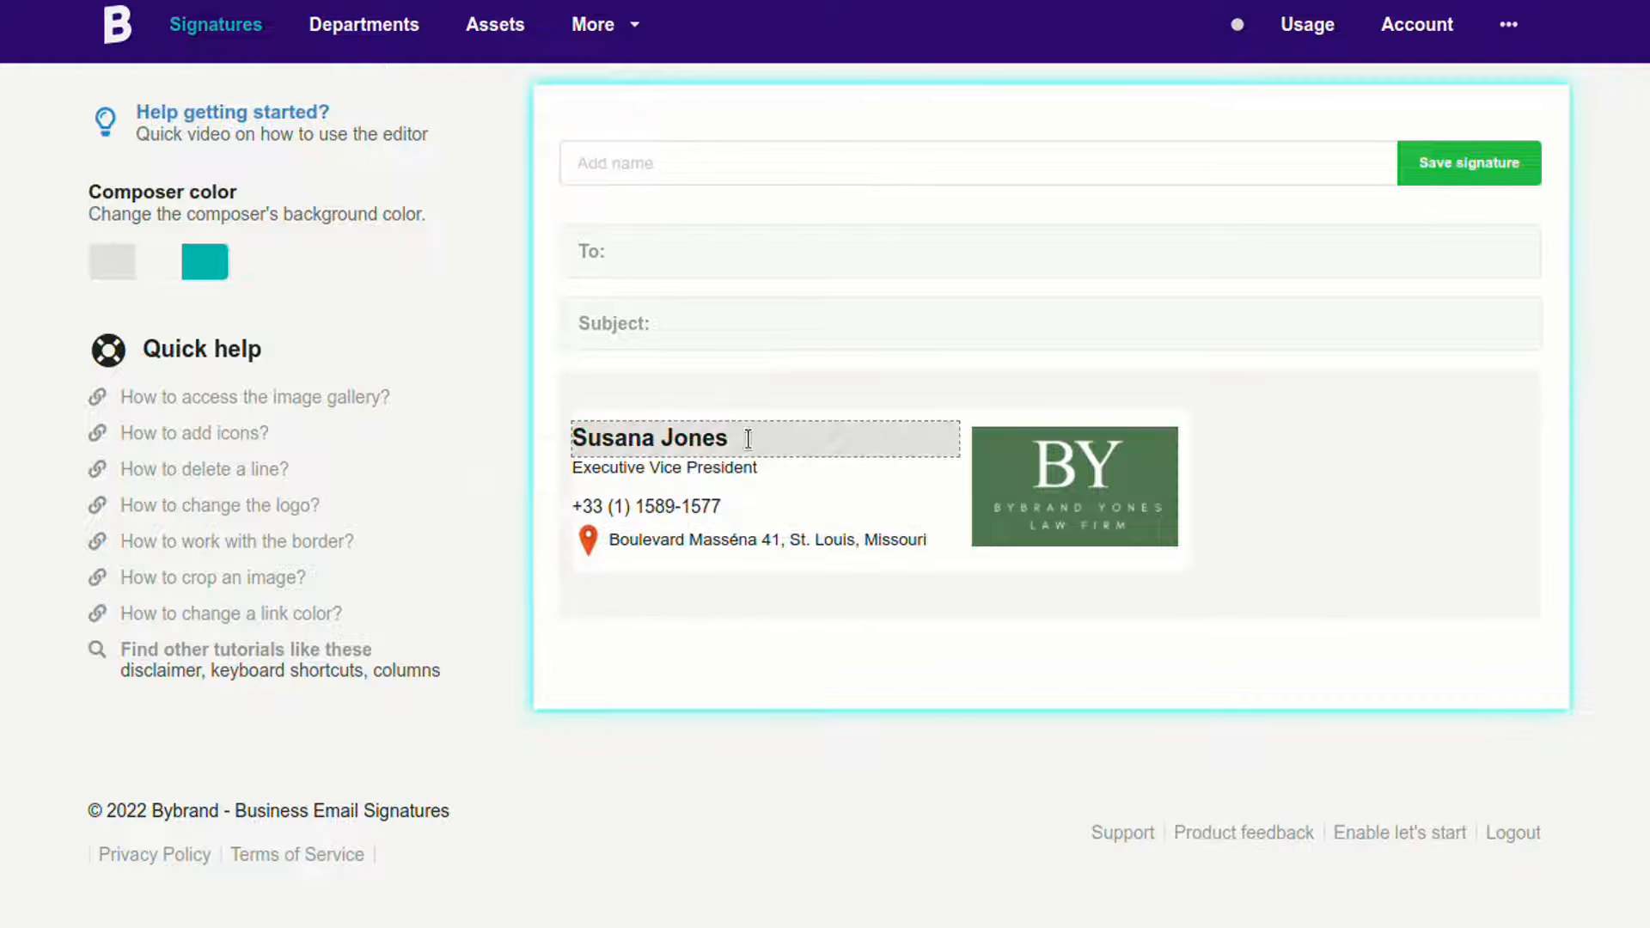
left_click(771, 465)
Step: Change the job title to 'Real Estate Agent - BYB HOME'
key("ctrl+a")
key("BackSpace")
type("Real Estate Agent")
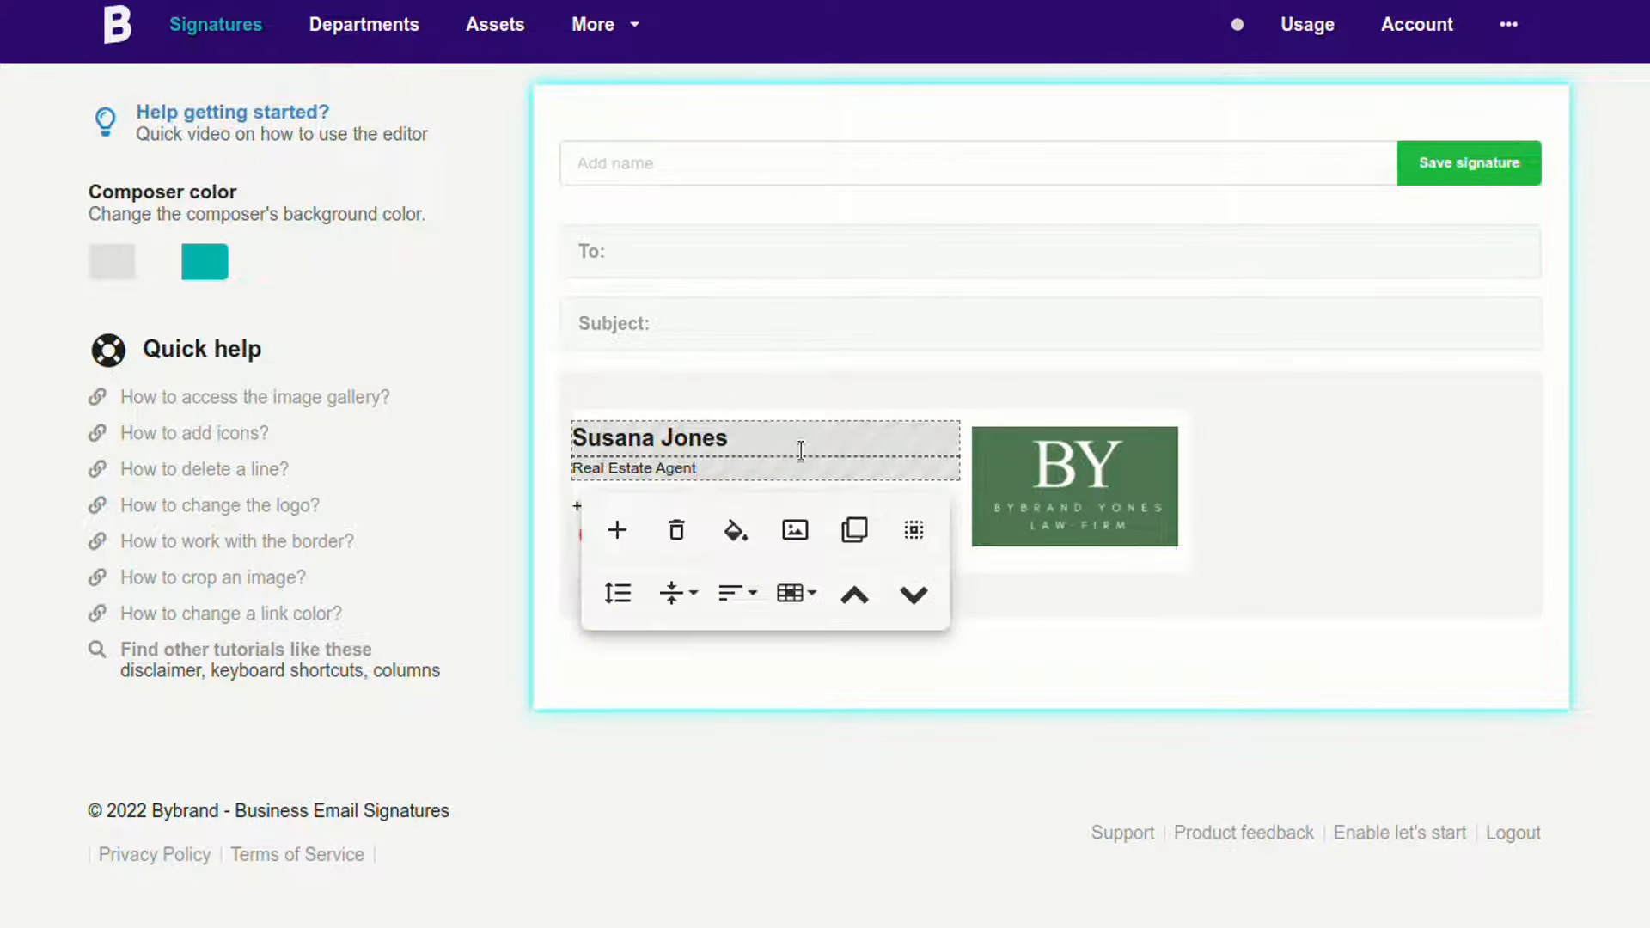
type(" - BYB")
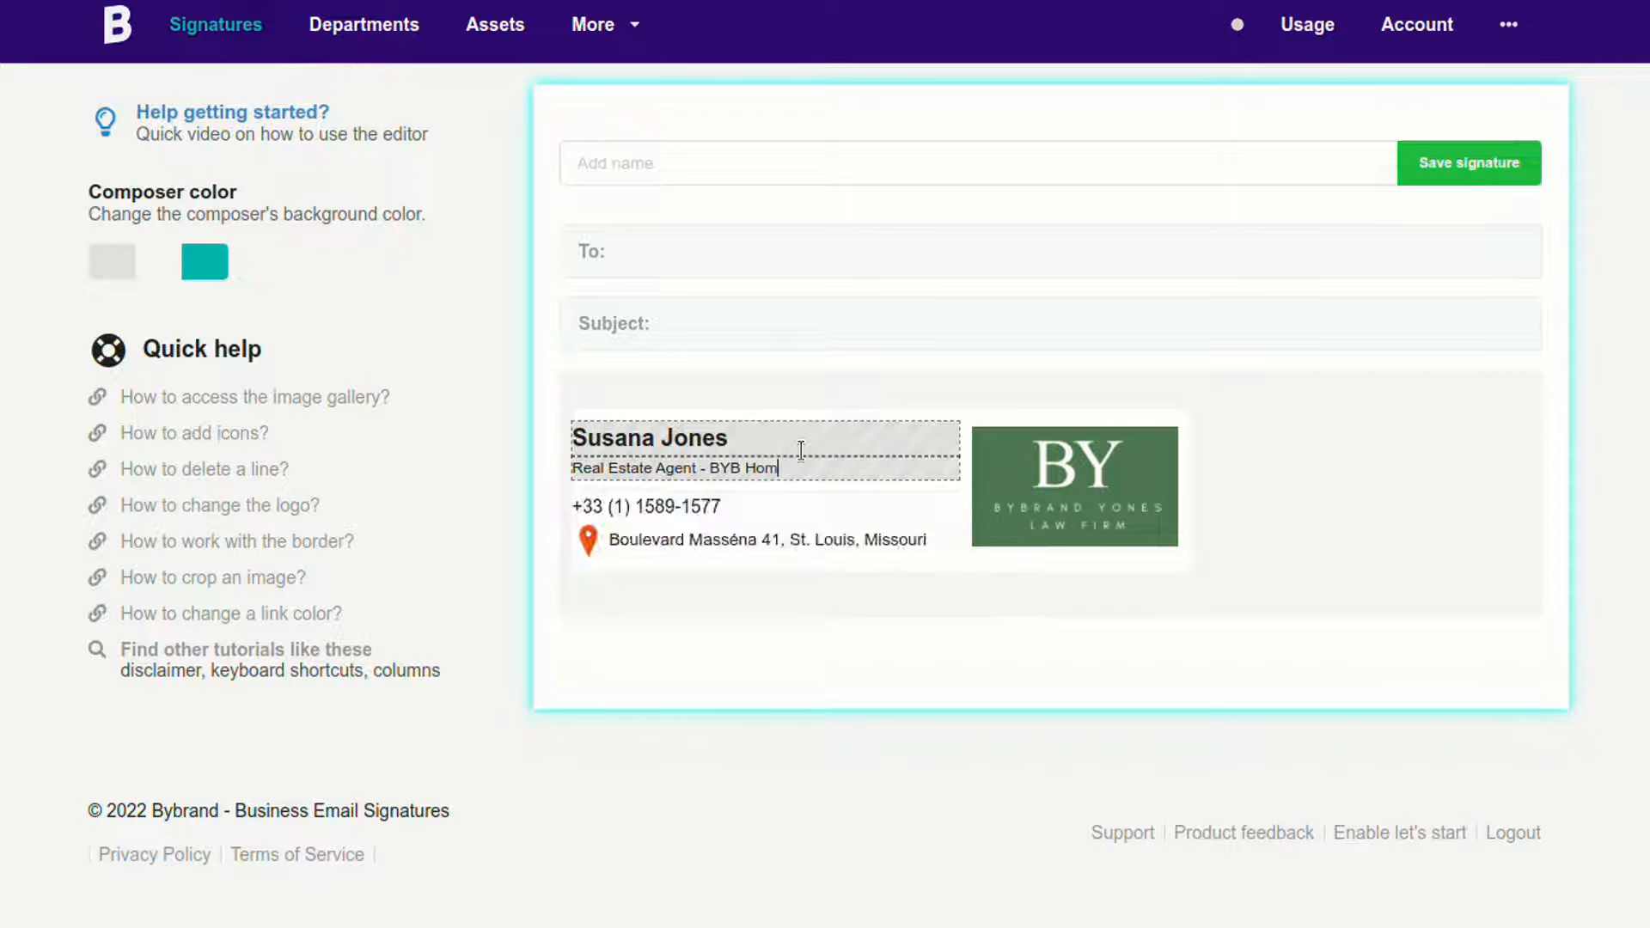
type(" Hom")
key("BackSpace")
key("BackSpace")
key("shift+Home")
left_click(625, 515)
Step: Add a License Number line below the title, set to font size 14
left_click(625, 602)
left_click(868, 470)
key("Return")
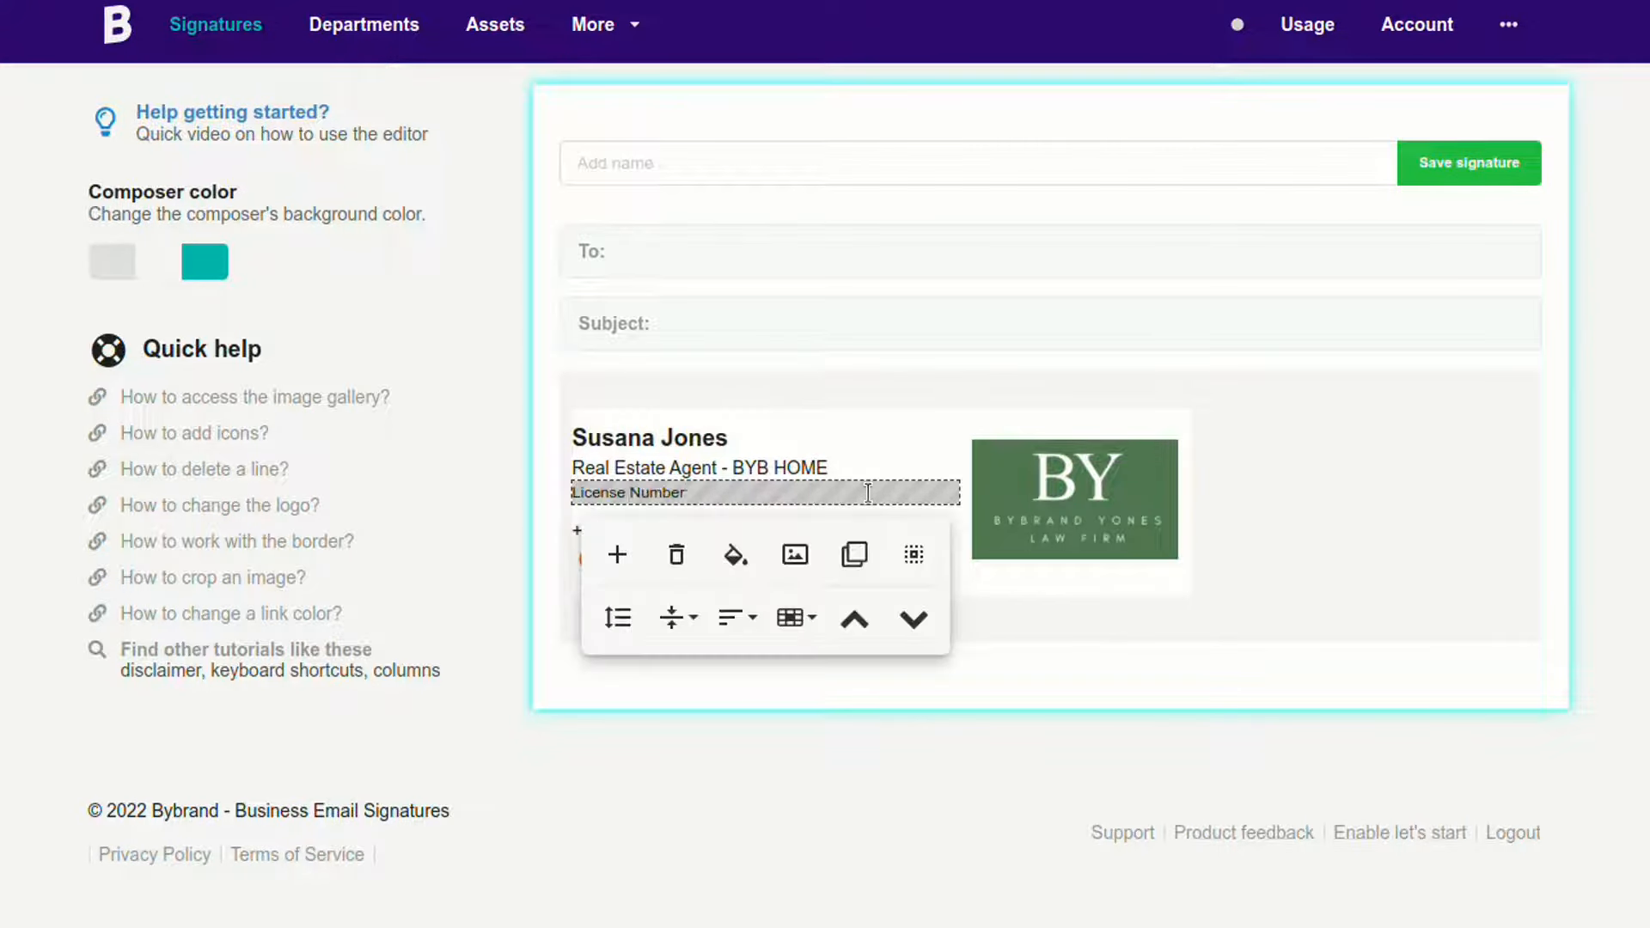
triple_click(868, 493)
left_click(607, 536)
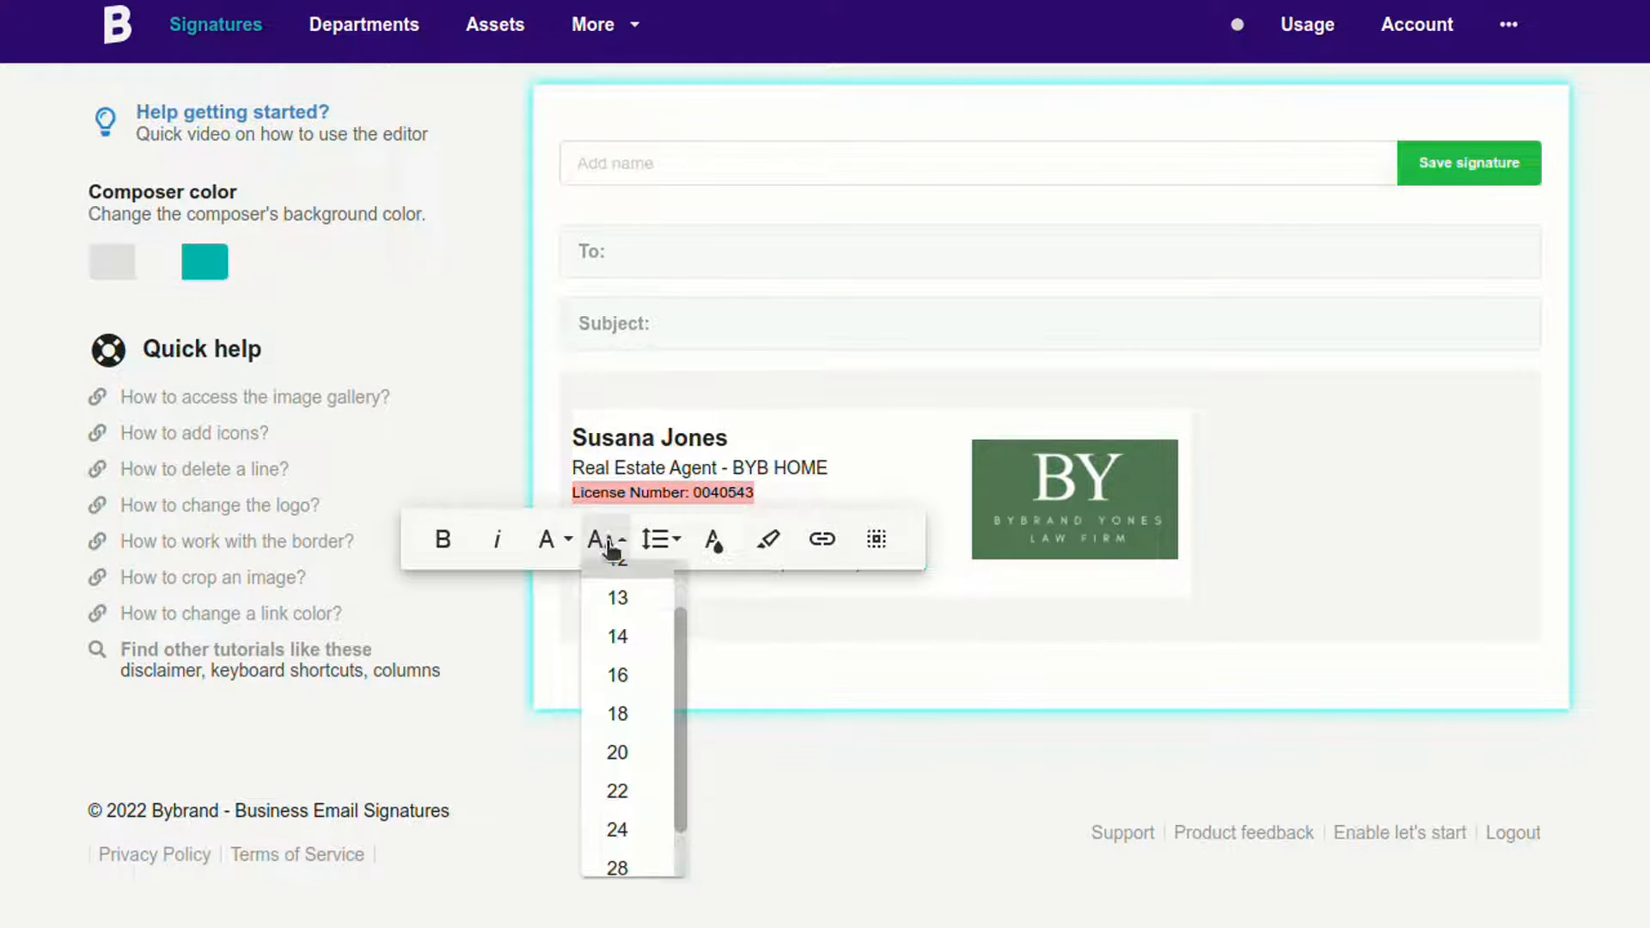
left_click(601, 634)
left_click(837, 376)
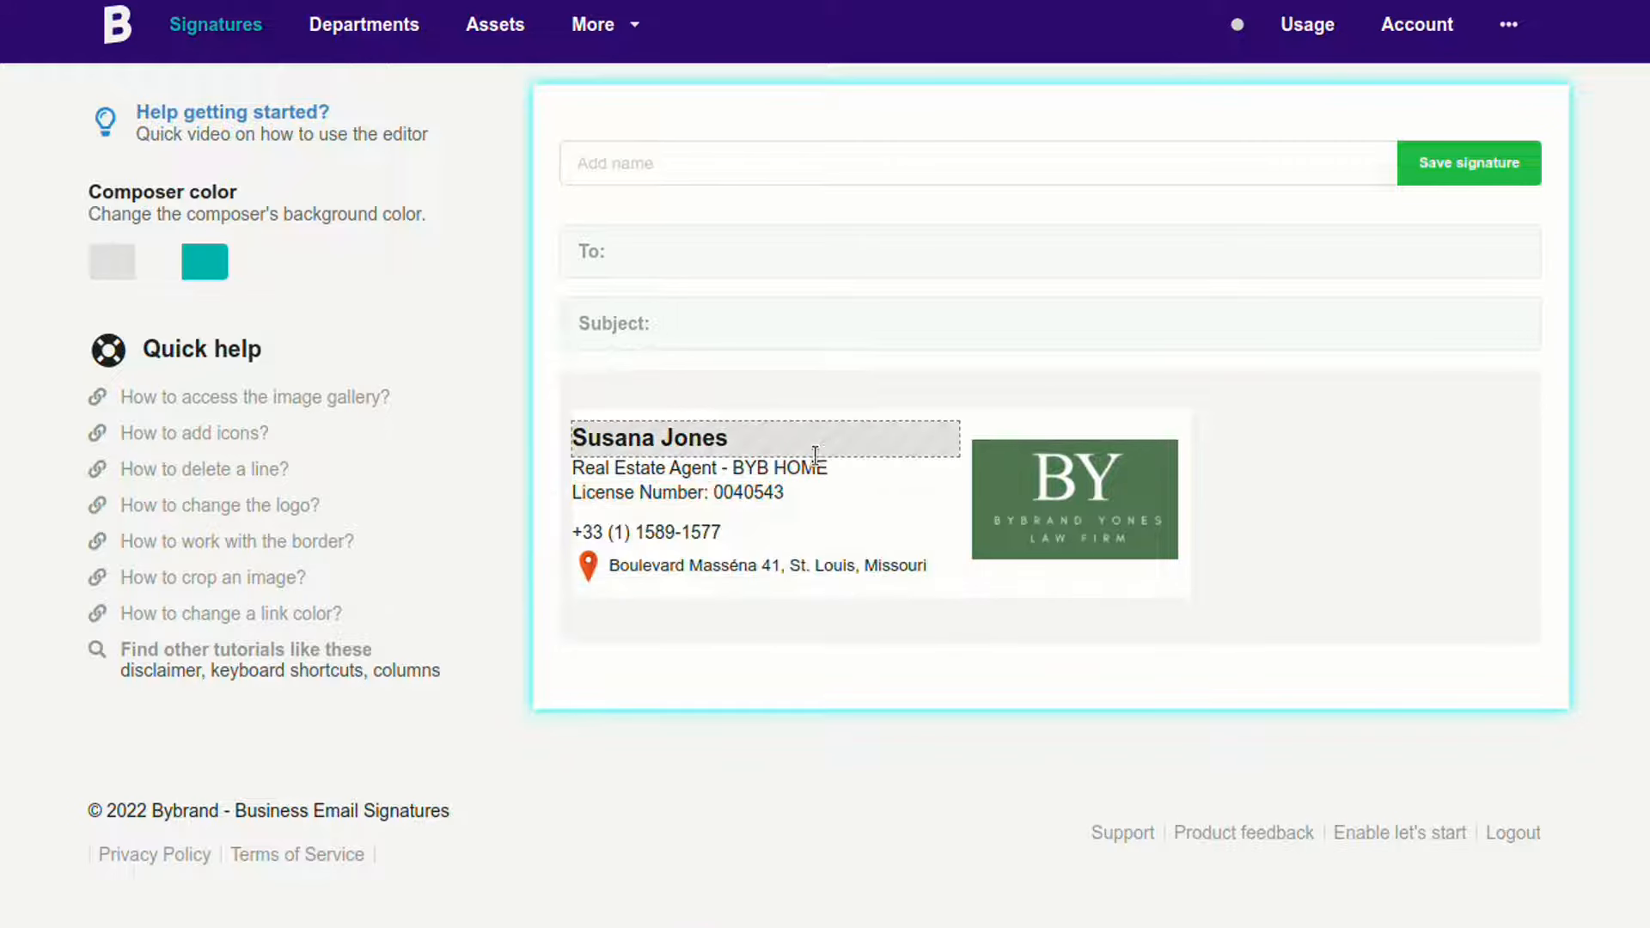
left_click(1055, 499)
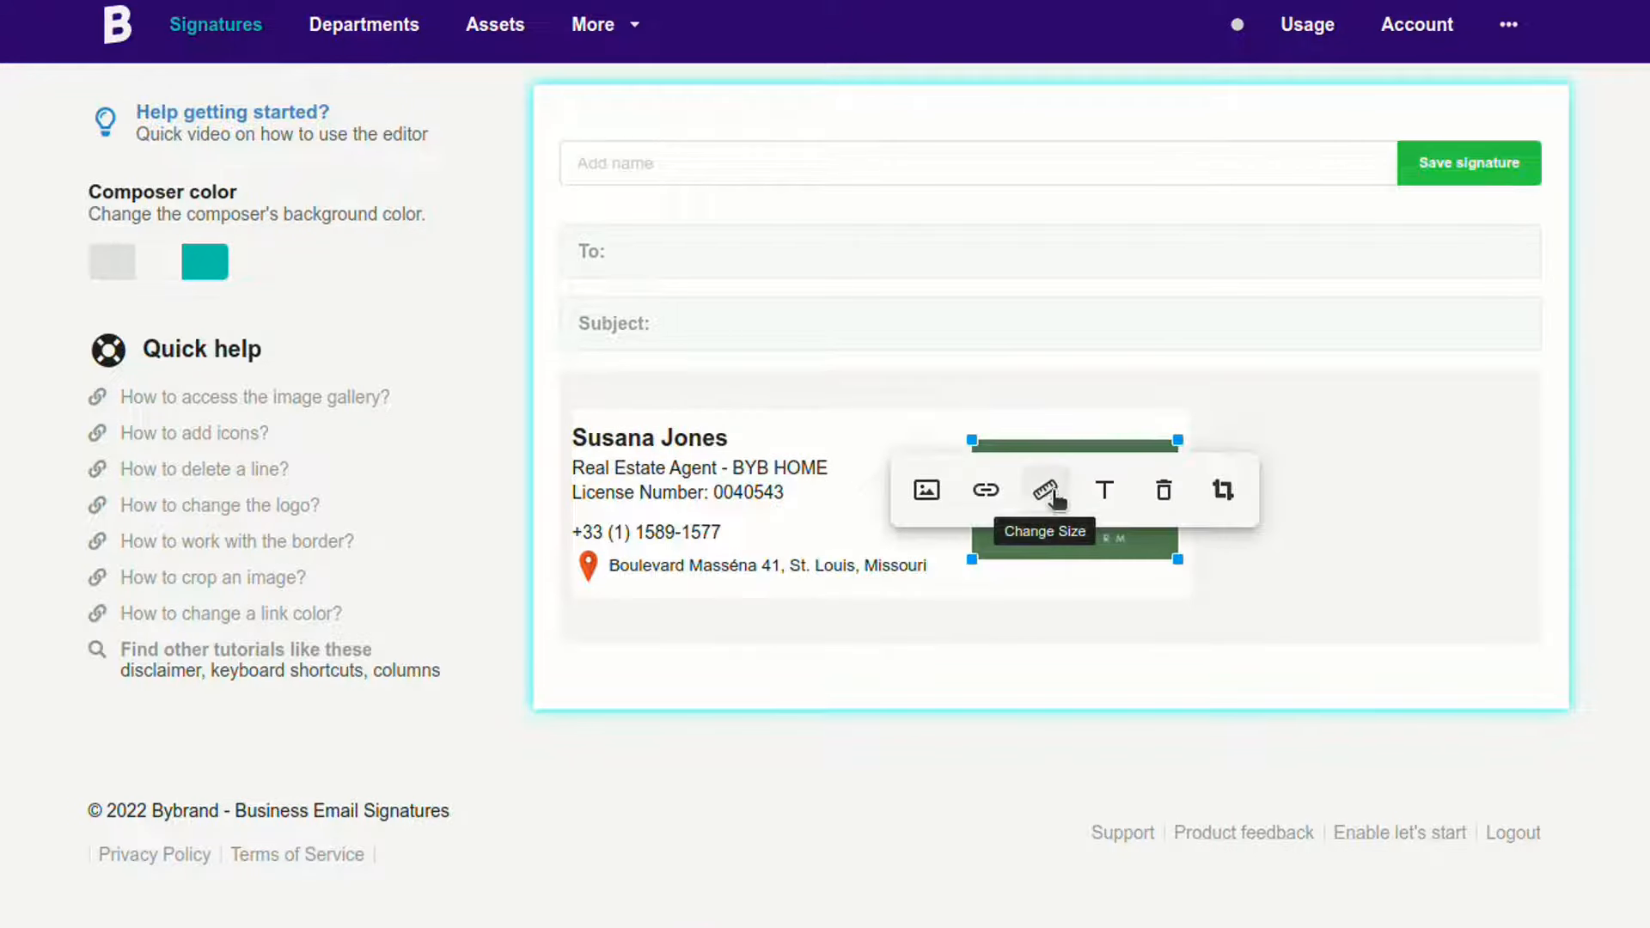
Step: Swap the BY logo for the BYB HOME smart solutions gallery image and shrink it
left_click(928, 493)
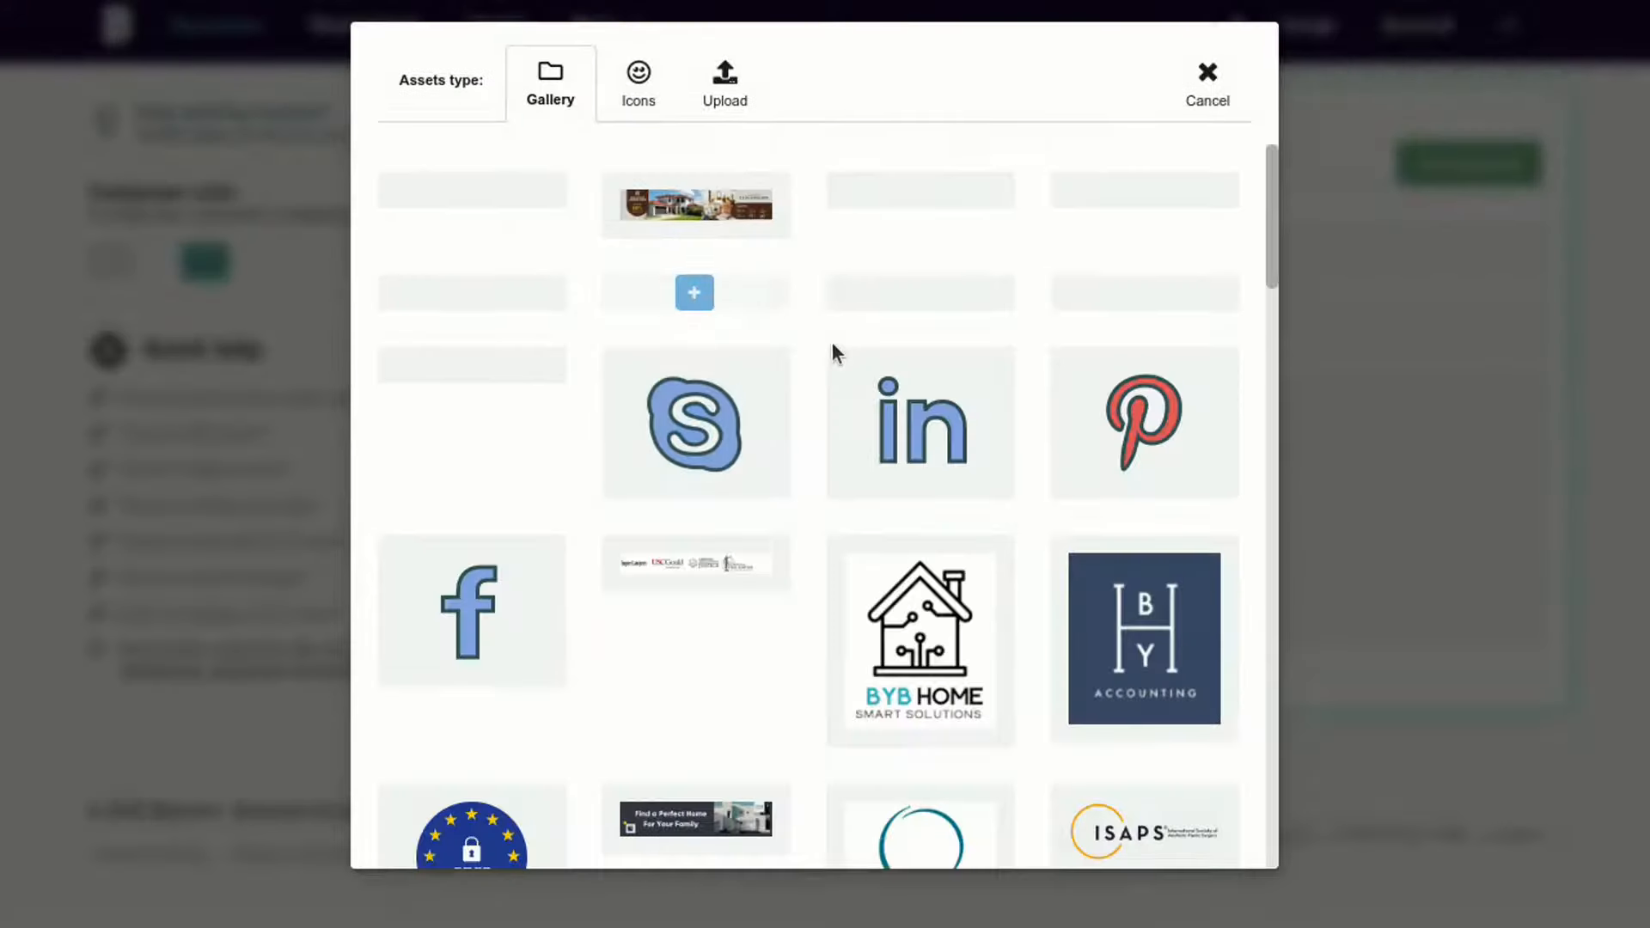
scroll(869, 448, "down", 4)
left_click(909, 339)
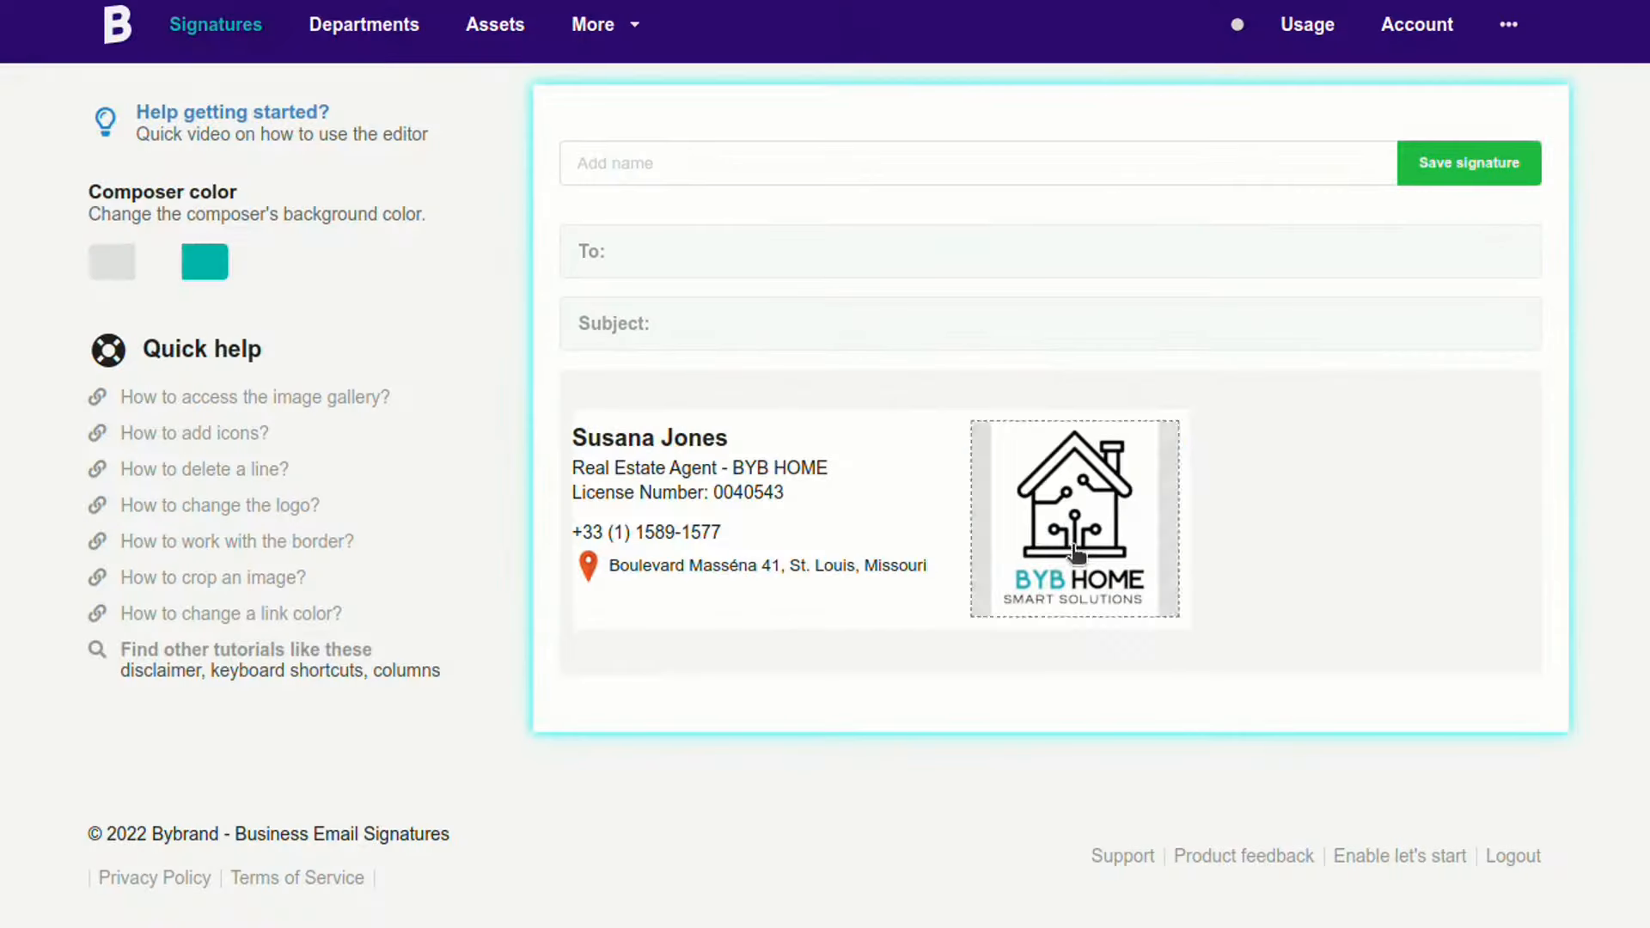
left_click(1076, 555)
left_click_drag(1165, 419, 1132, 435)
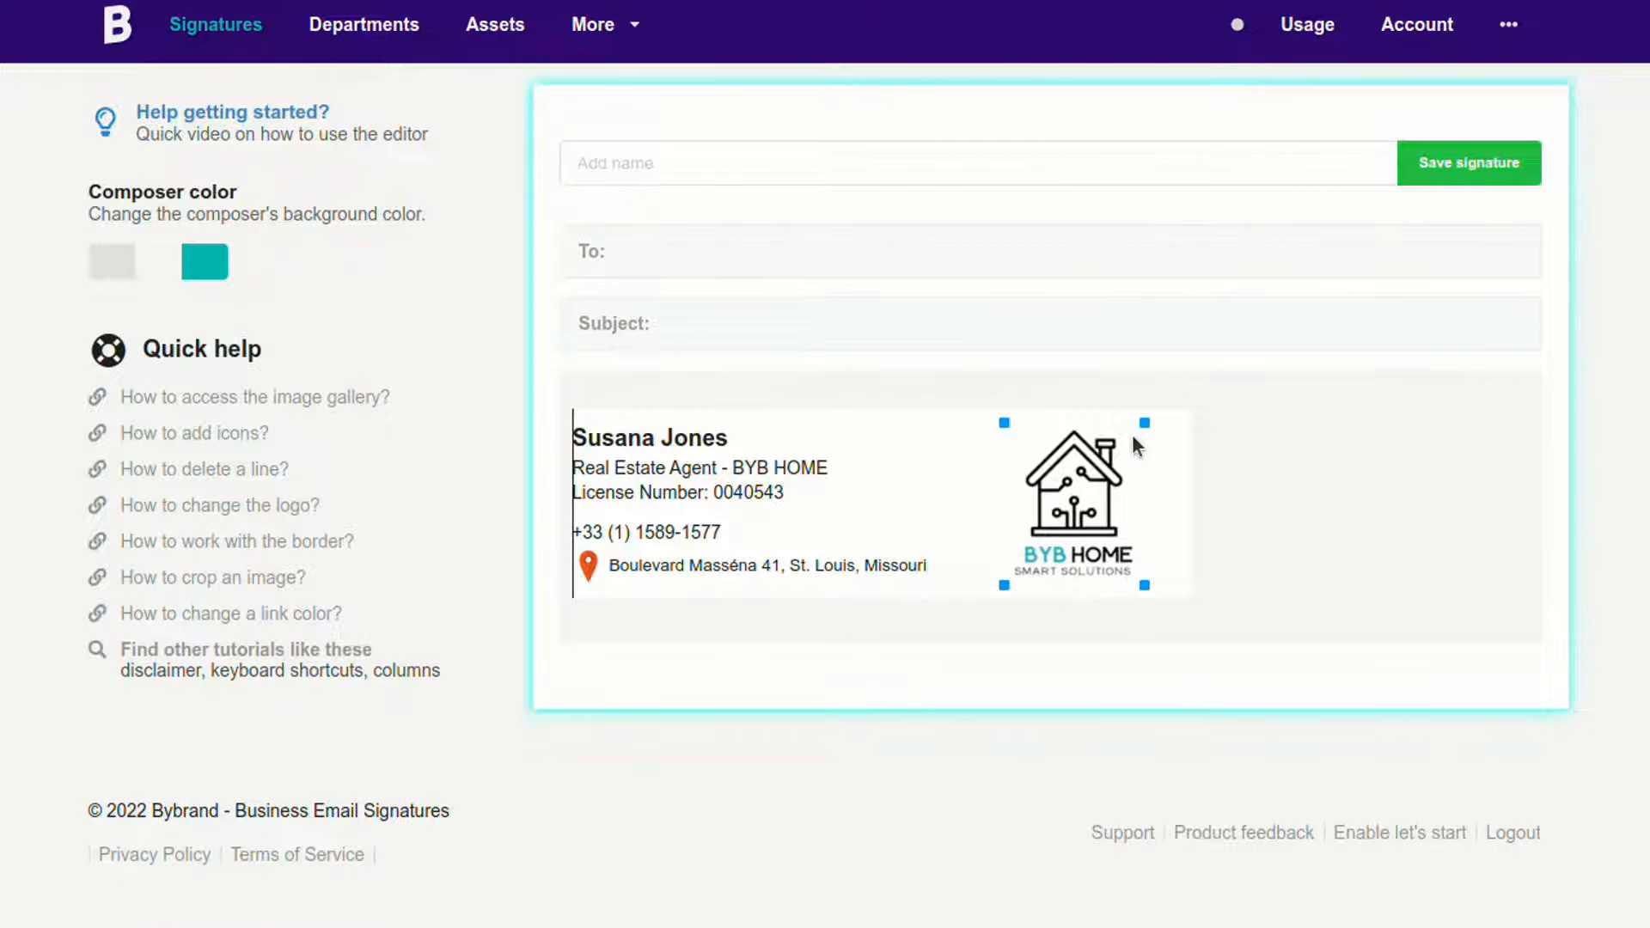
left_click(848, 249)
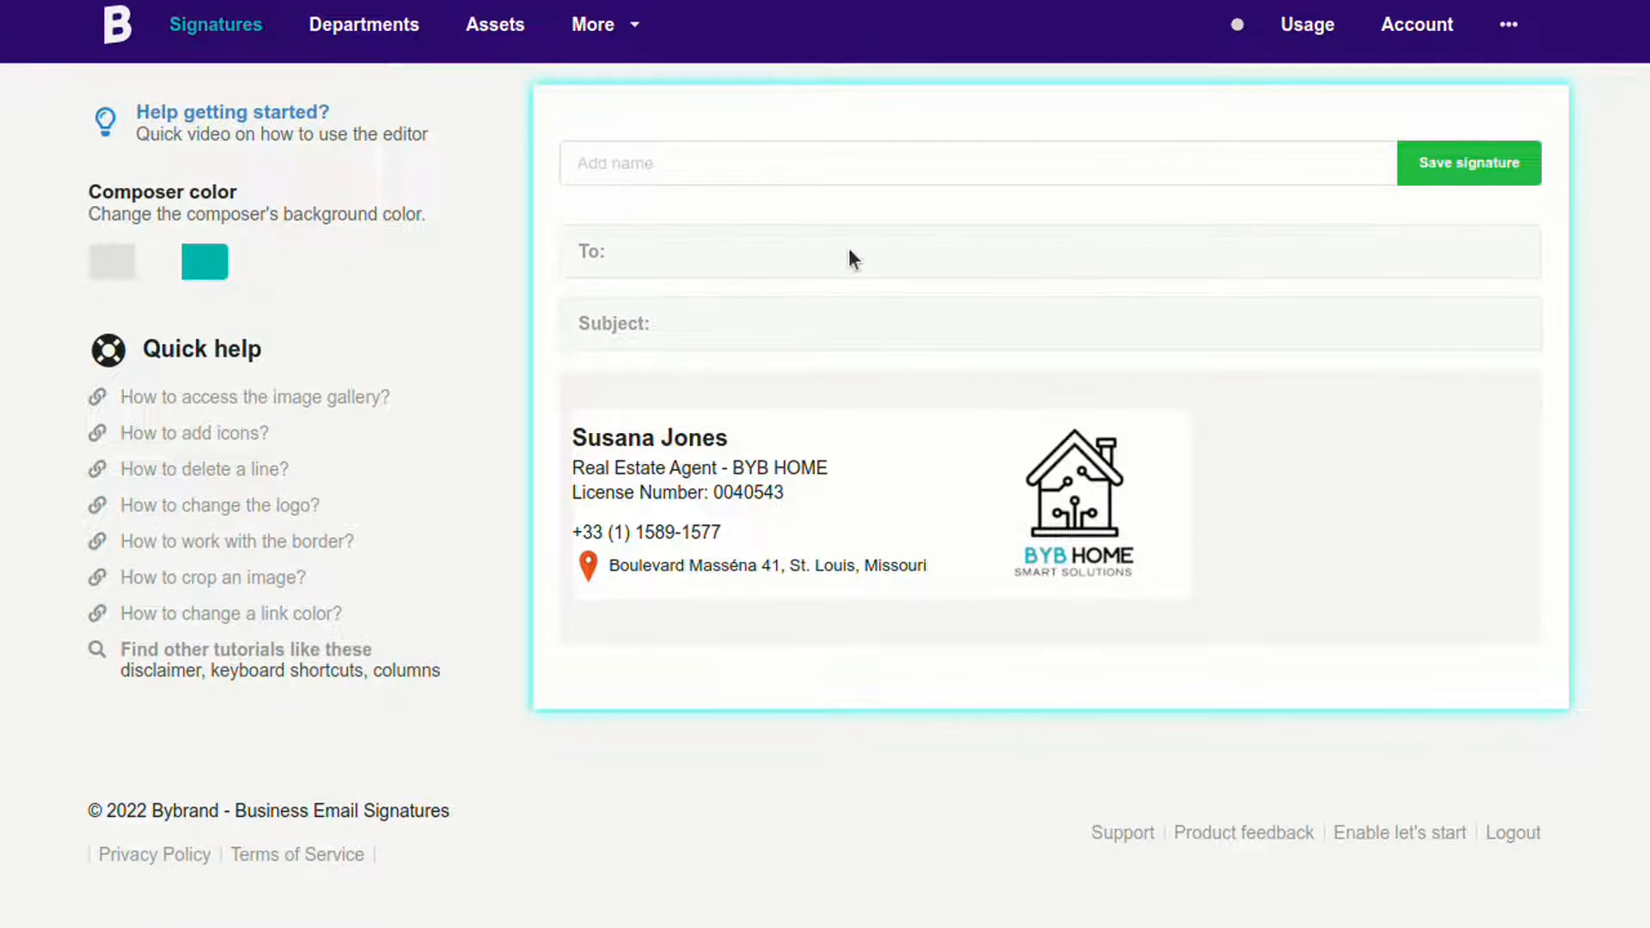
left_click(817, 161)
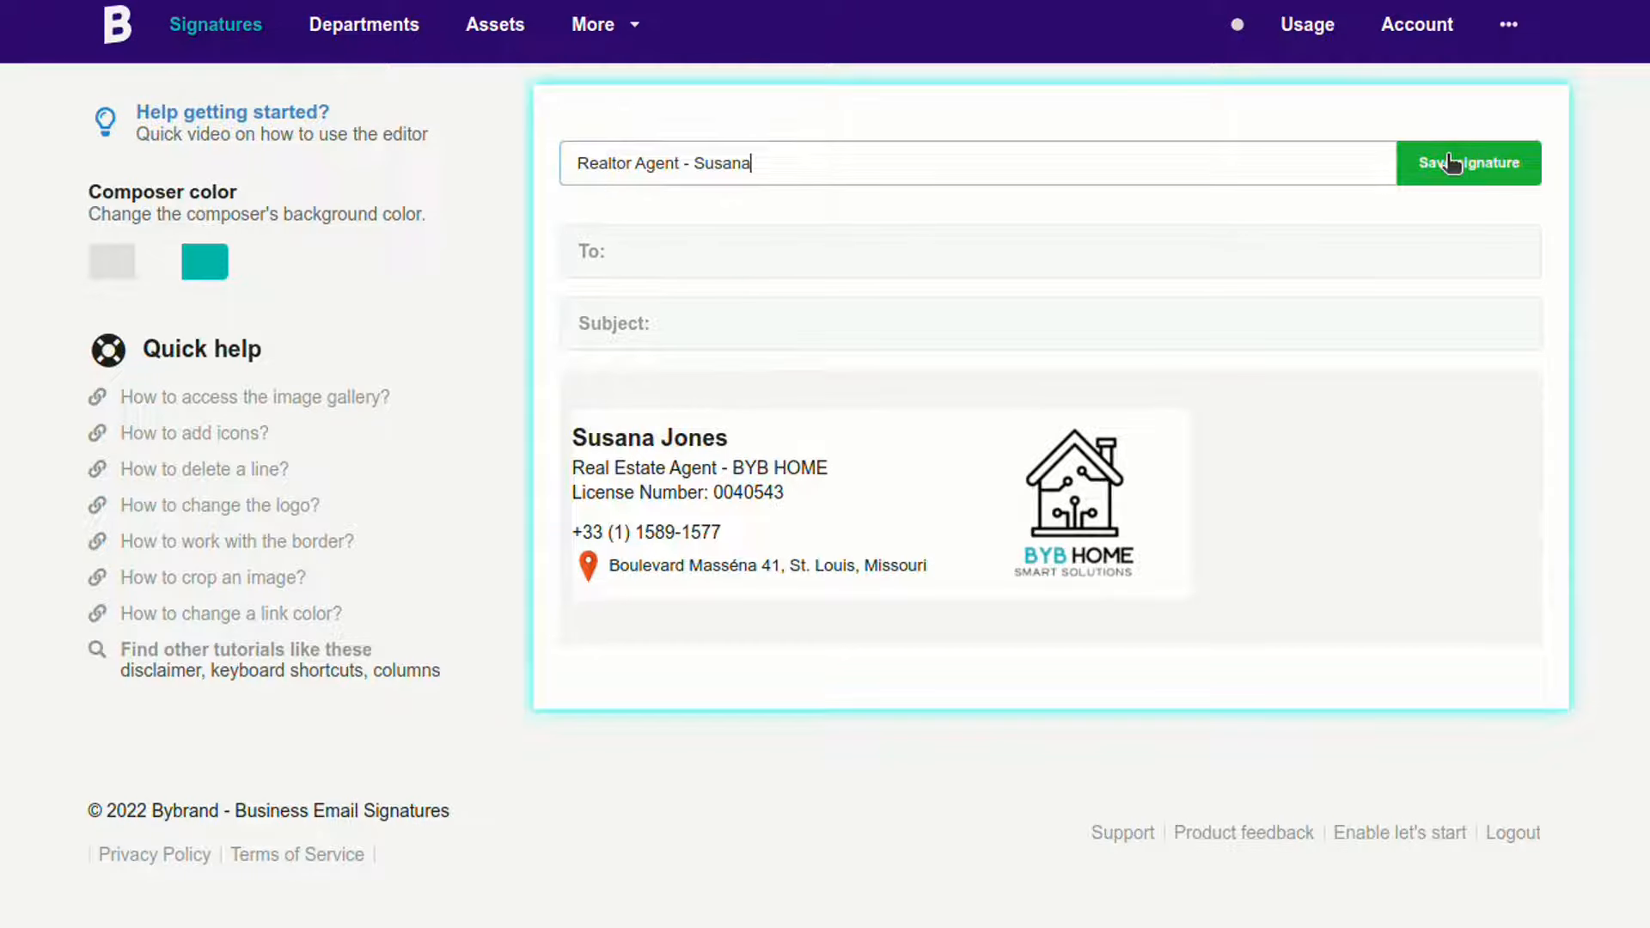
Step: Save the signature as 'Realtor Agent' plus the agent's name, then delete the address row
left_click(1451, 163)
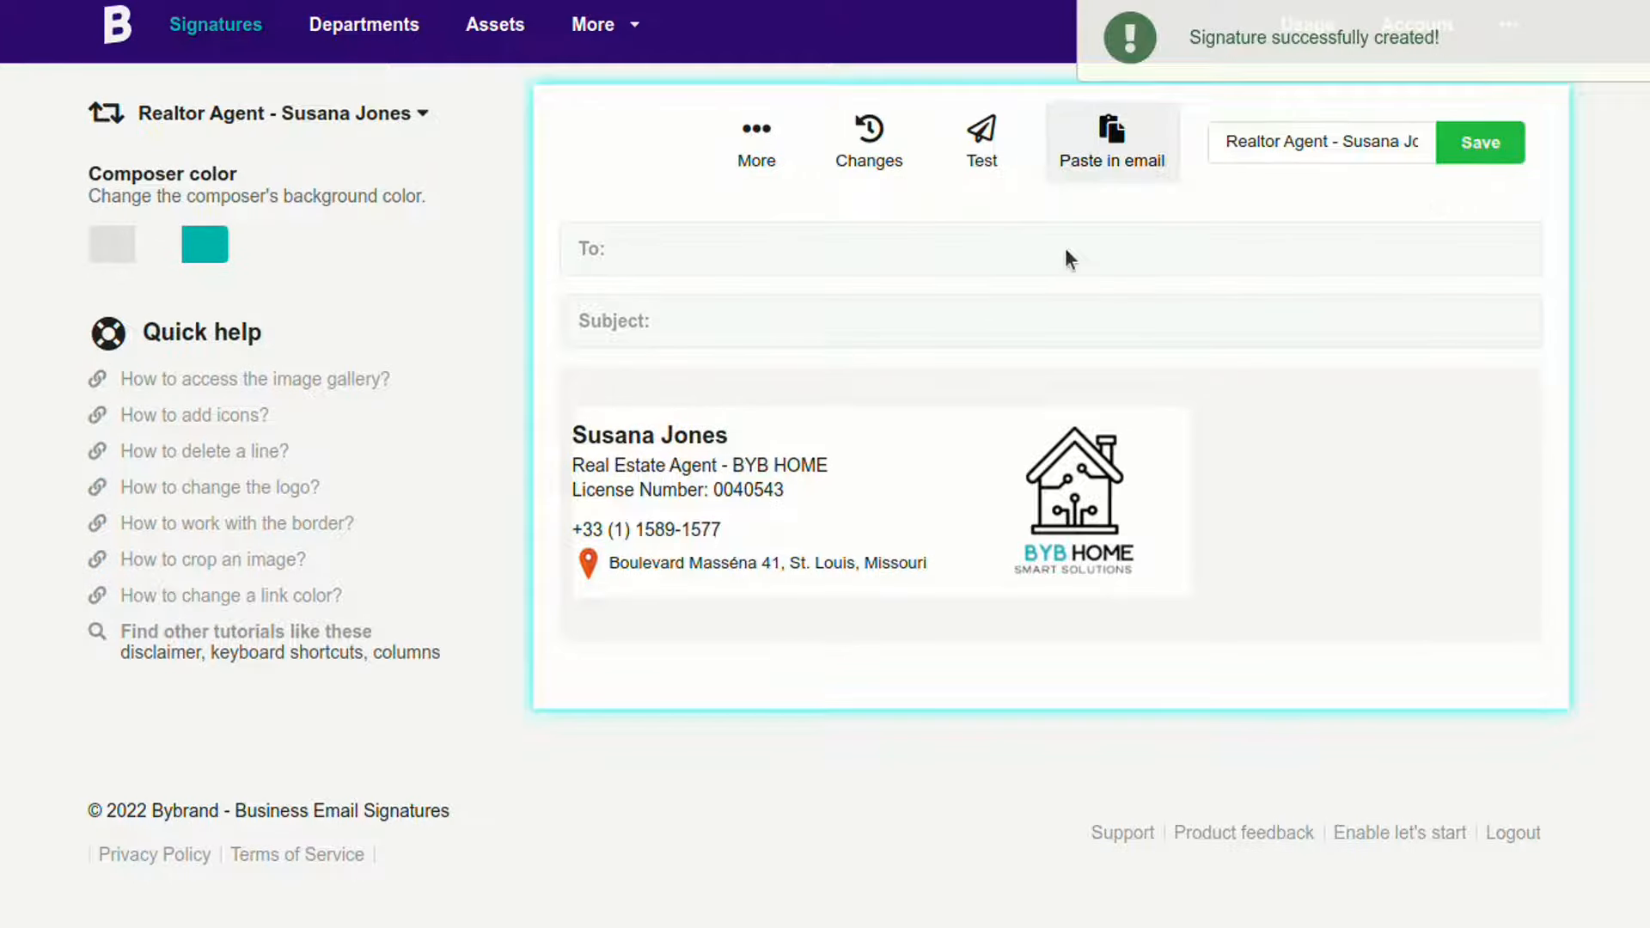
left_click(945, 557)
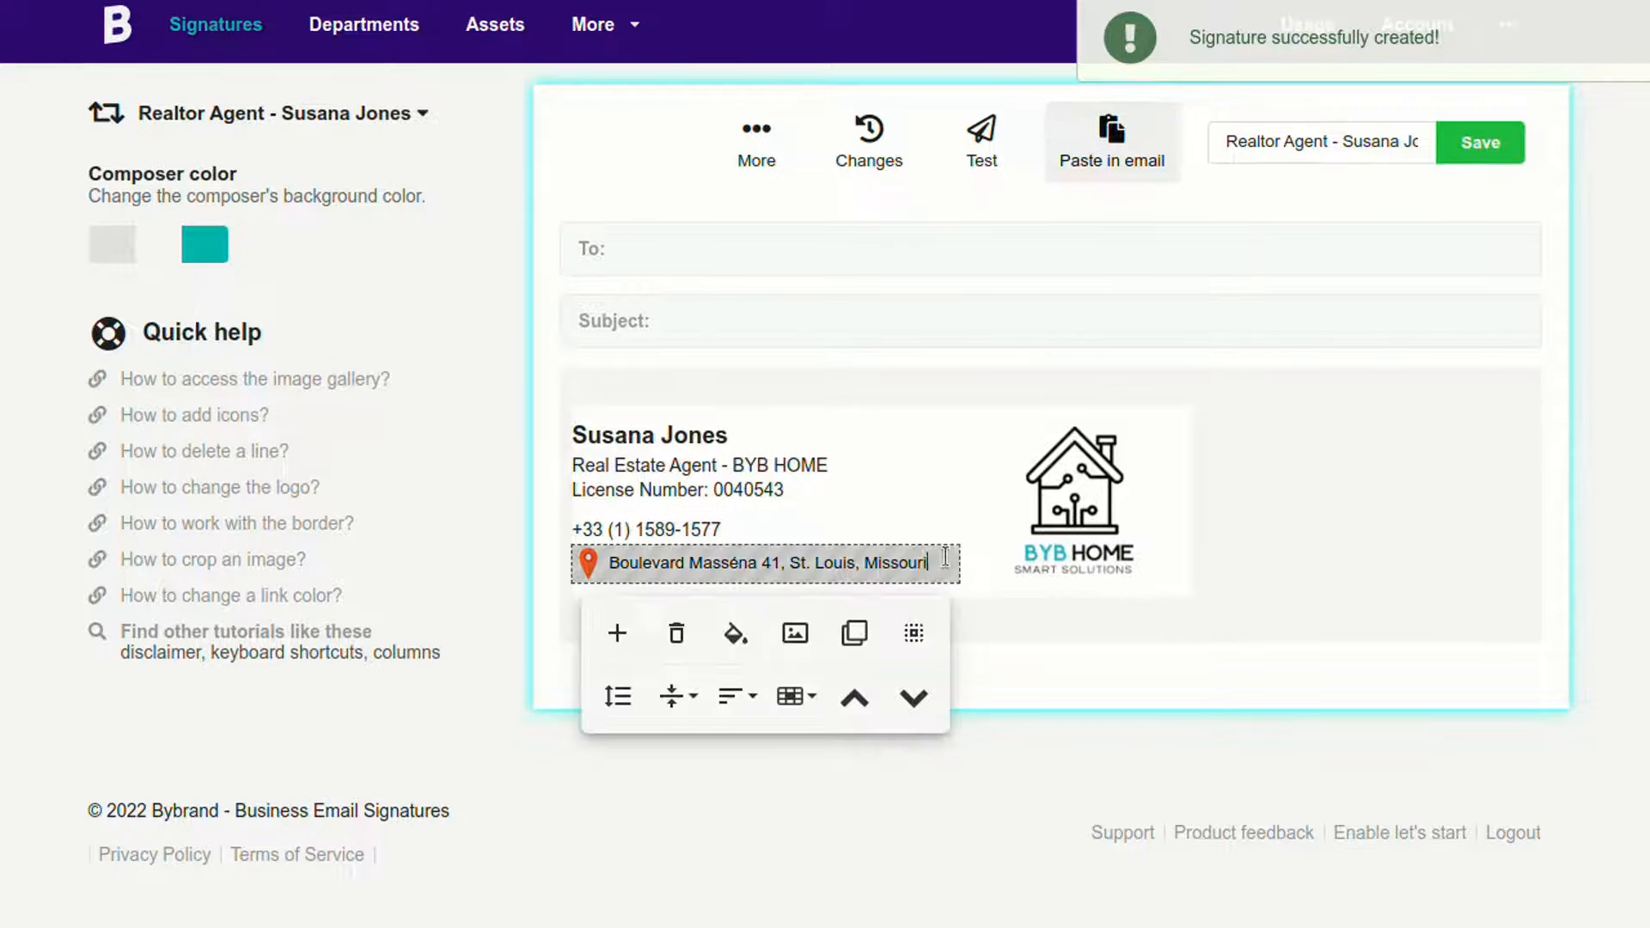
left_click(678, 634)
Step: Insert a small Dark circle outline phone icon before the phone number
left_click(736, 526)
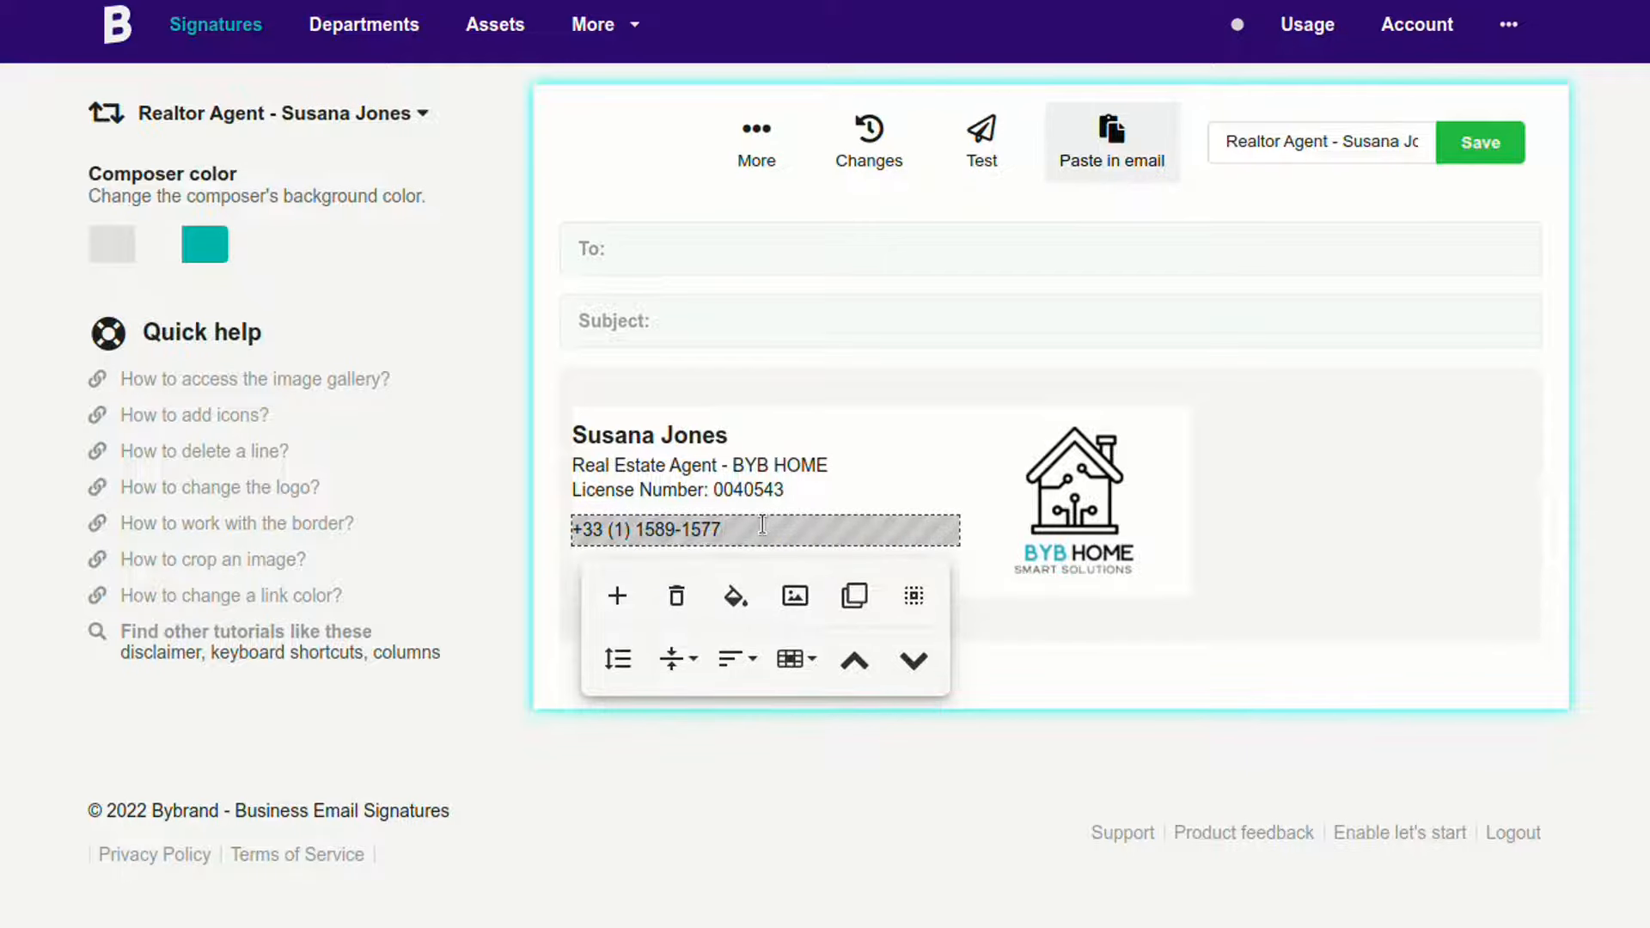
key("Home")
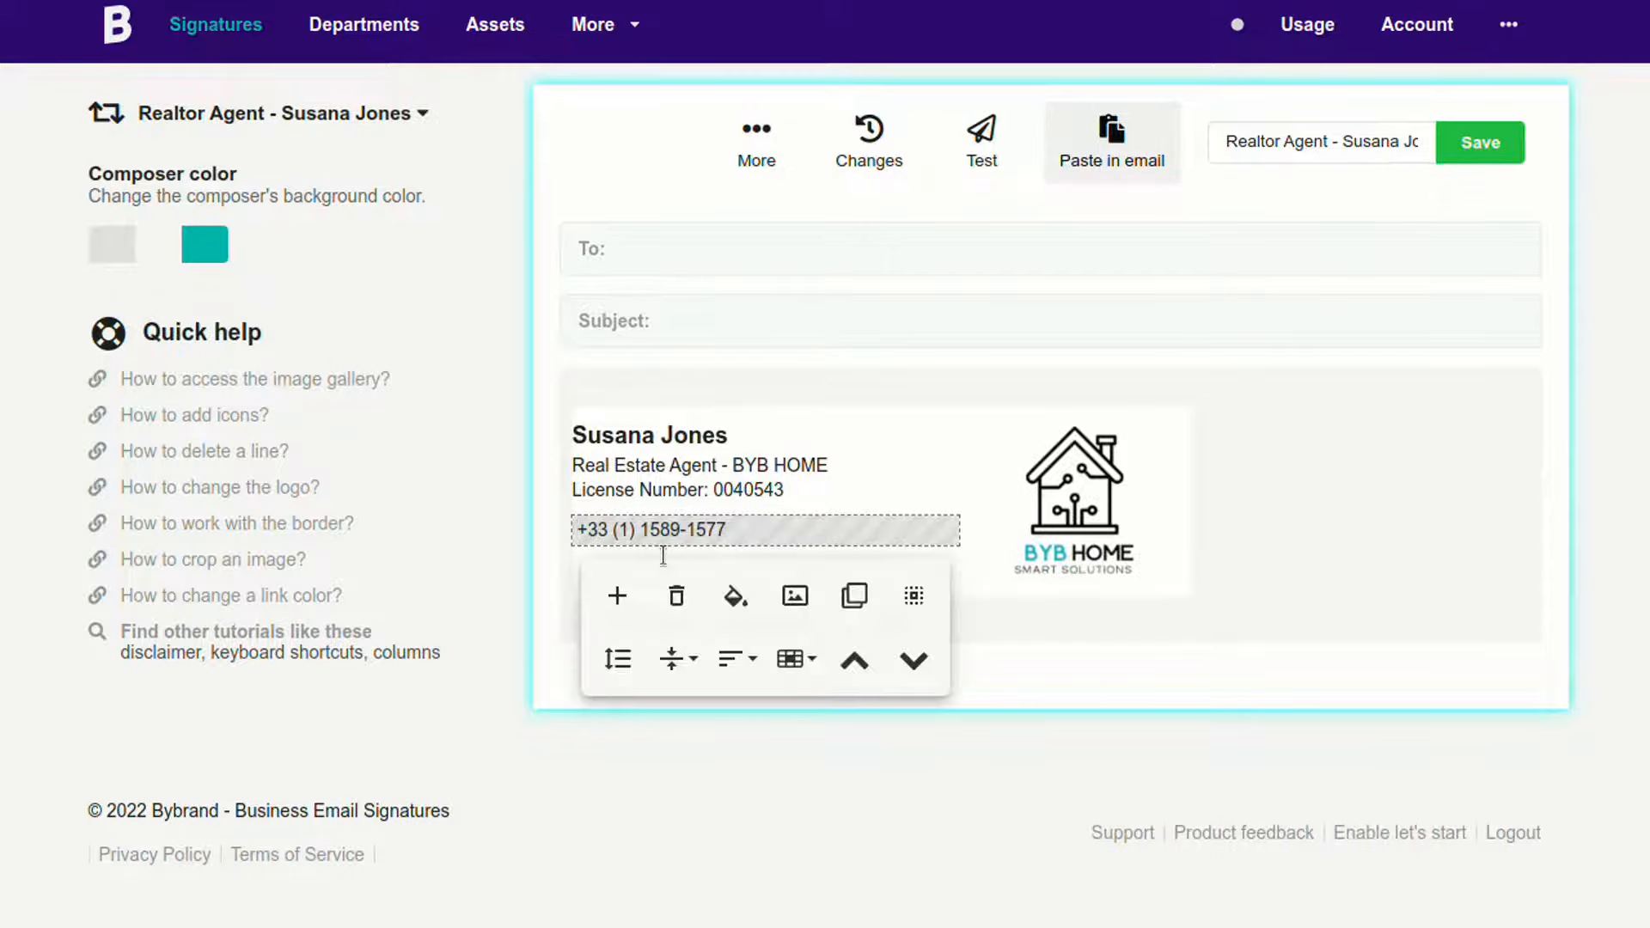
left_click(795, 596)
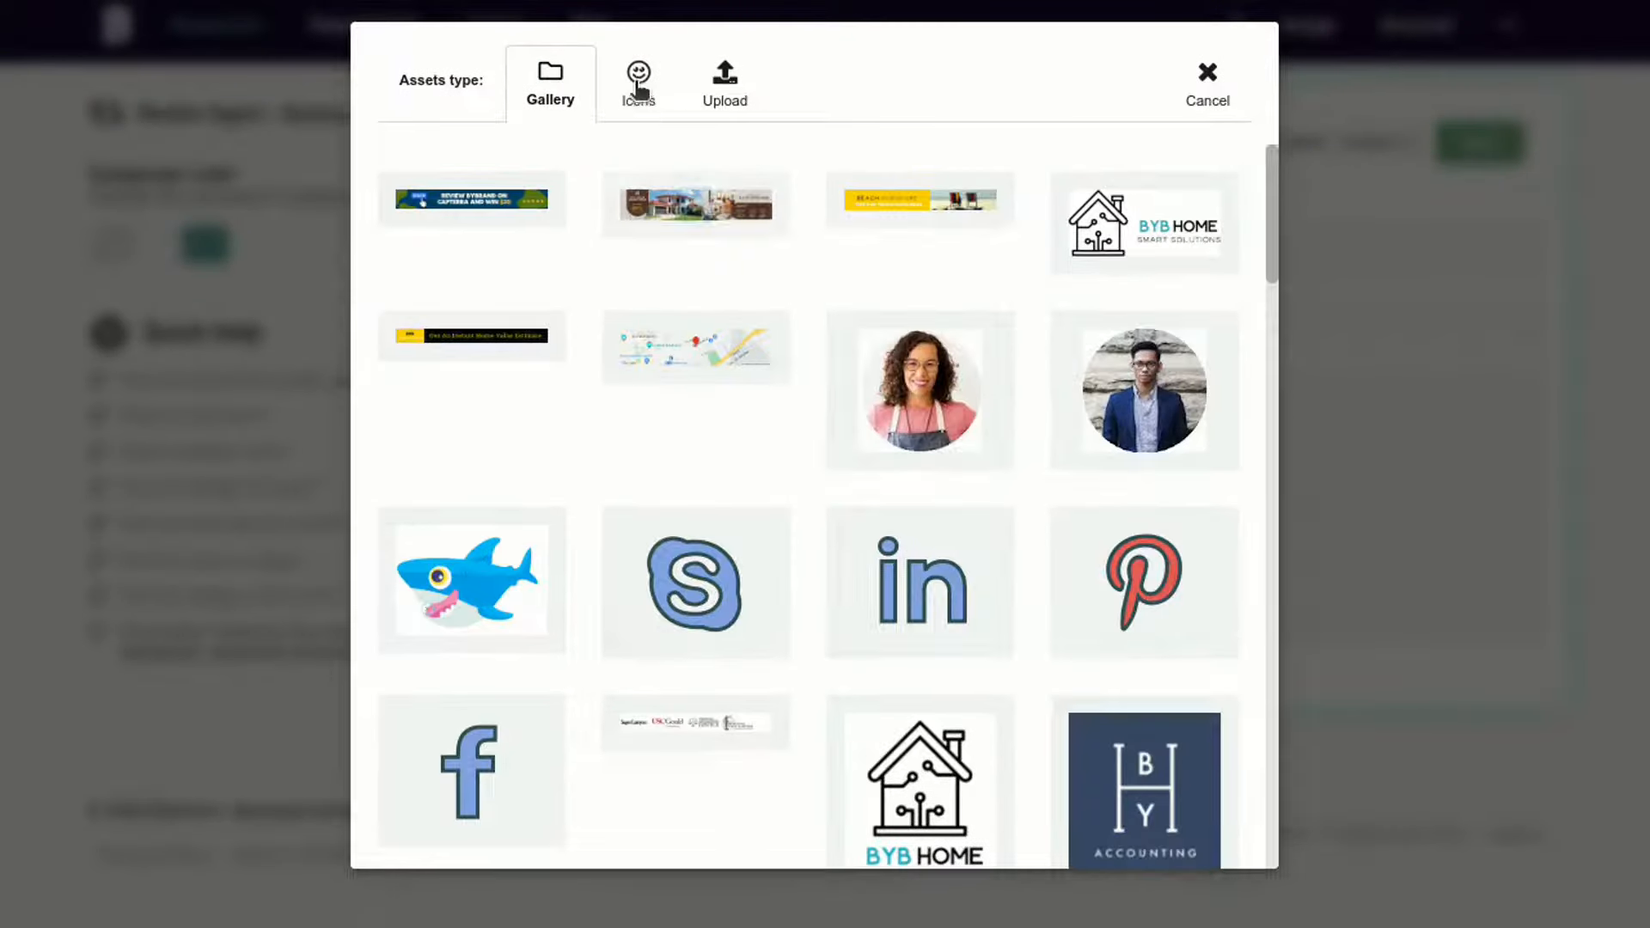
left_click(639, 86)
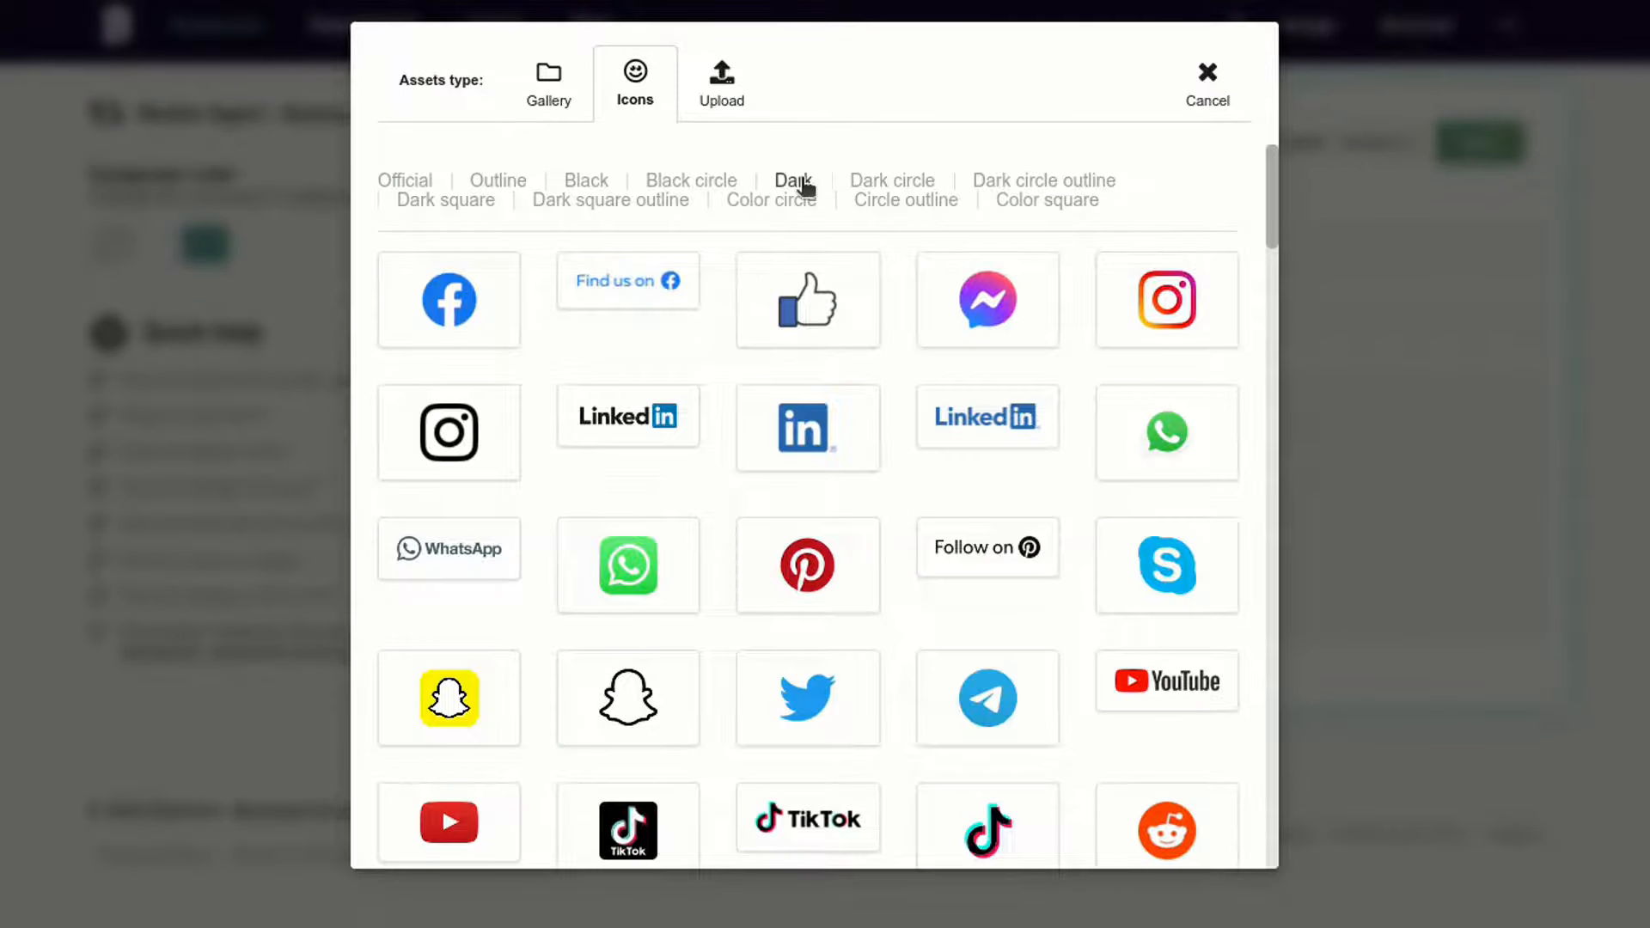
left_click(859, 184)
left_click(1017, 184)
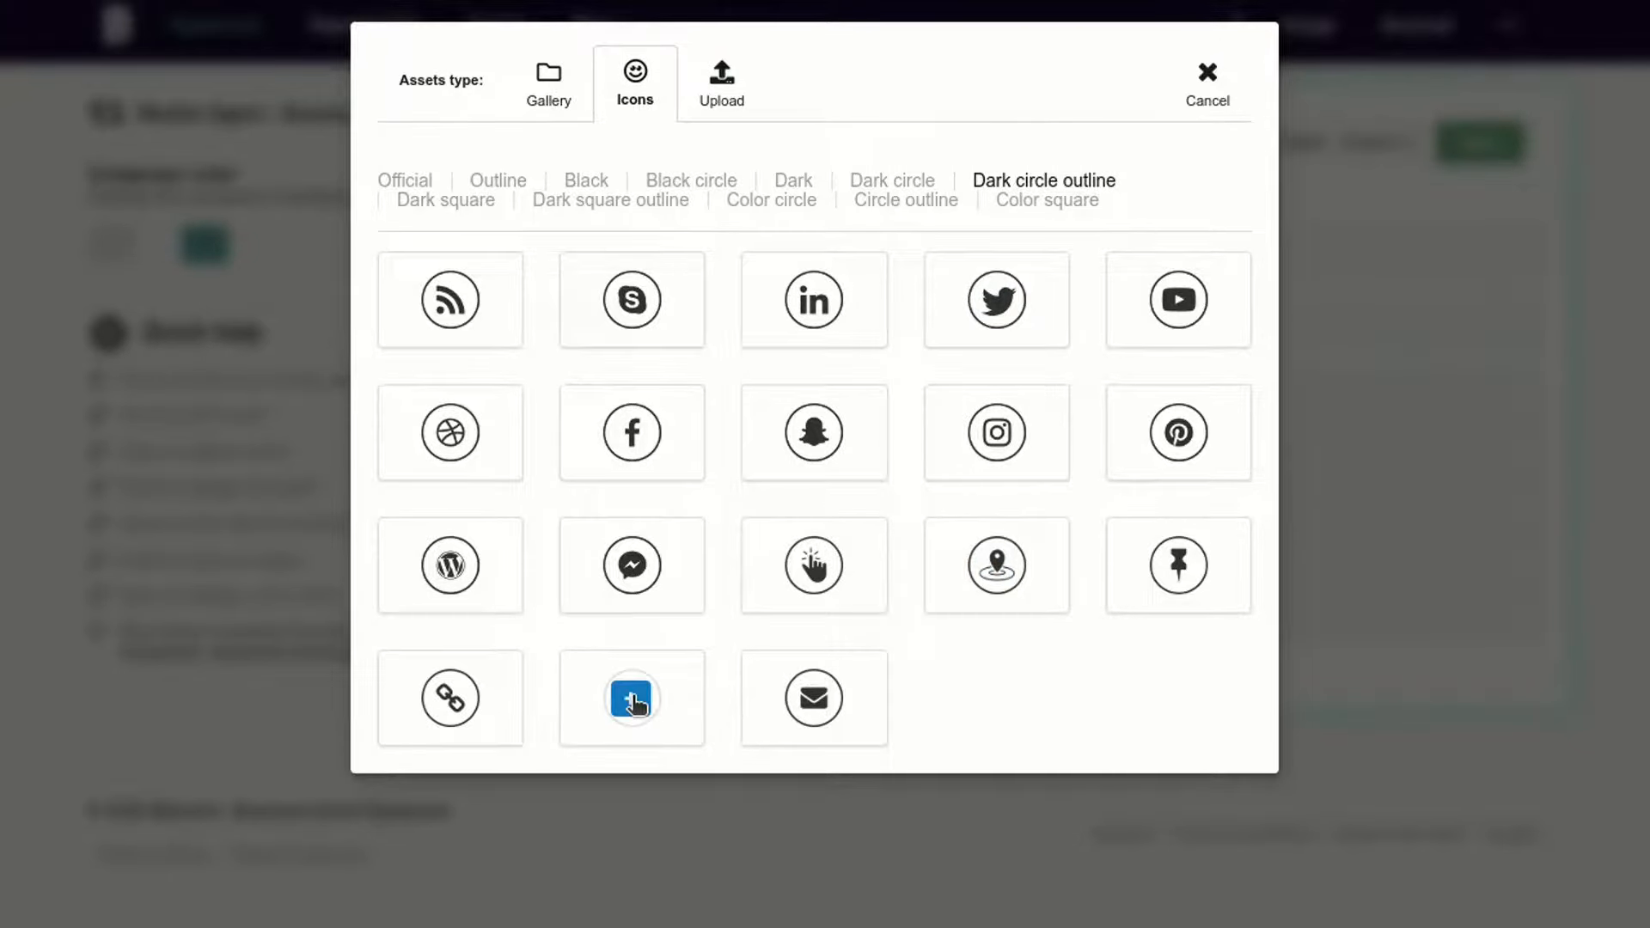
left_click(646, 708)
left_click(609, 531)
left_click_drag(632, 518, 604, 520)
left_click(685, 529)
Step: Replace digits of the phone number with zeros to make a placeholder number
double_click(688, 530)
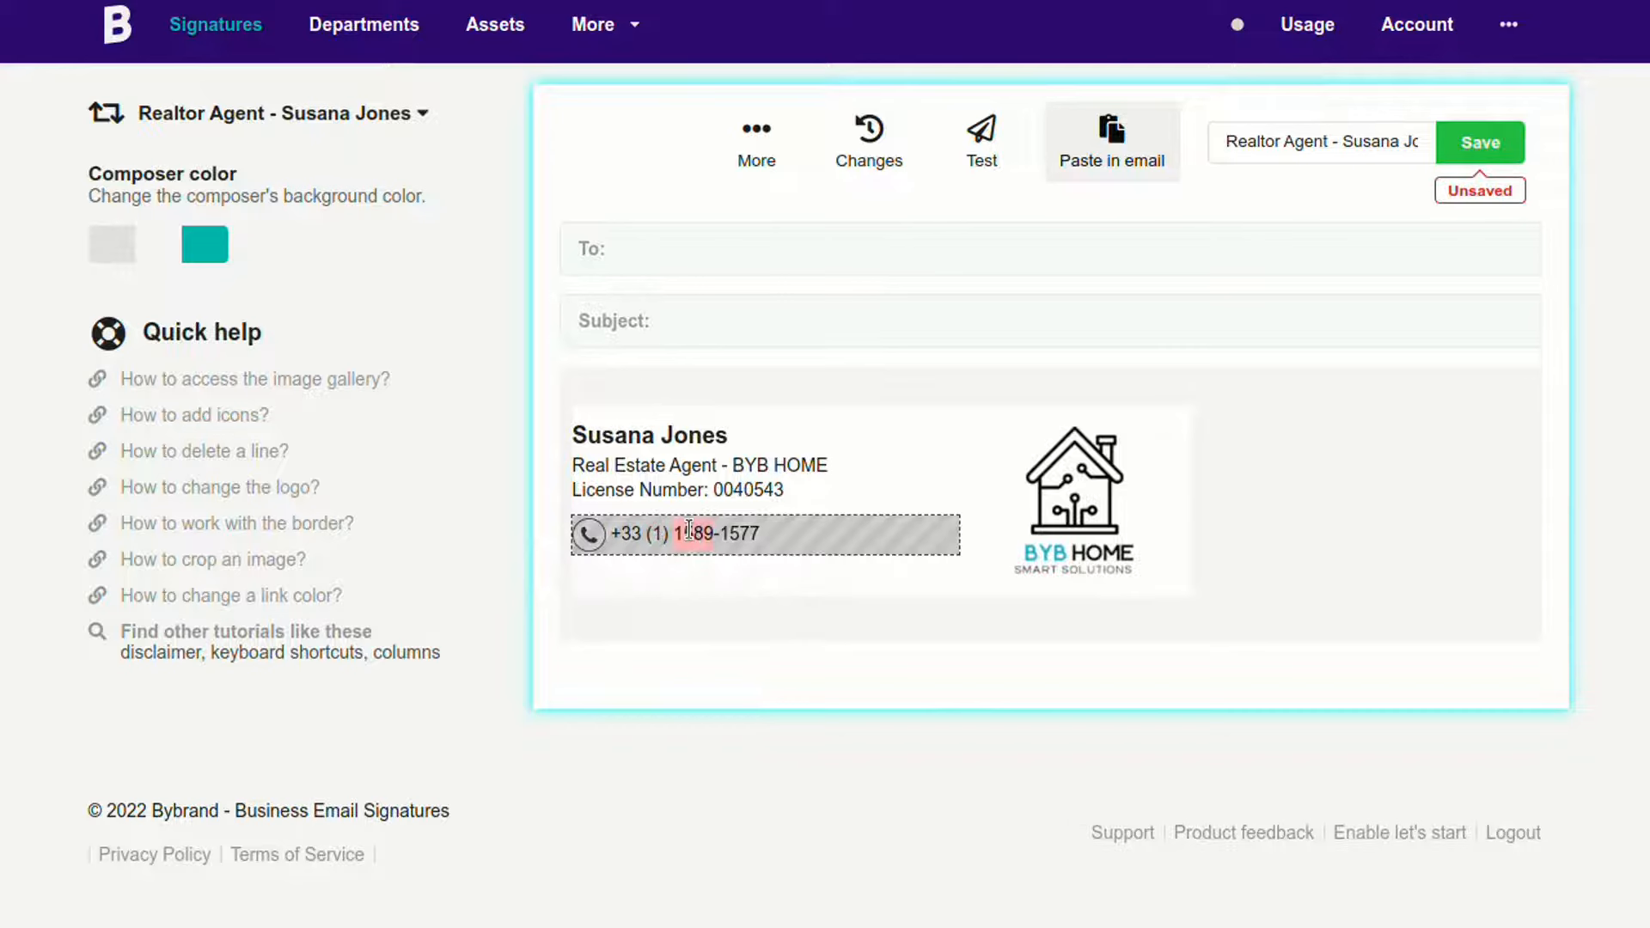
type("000")
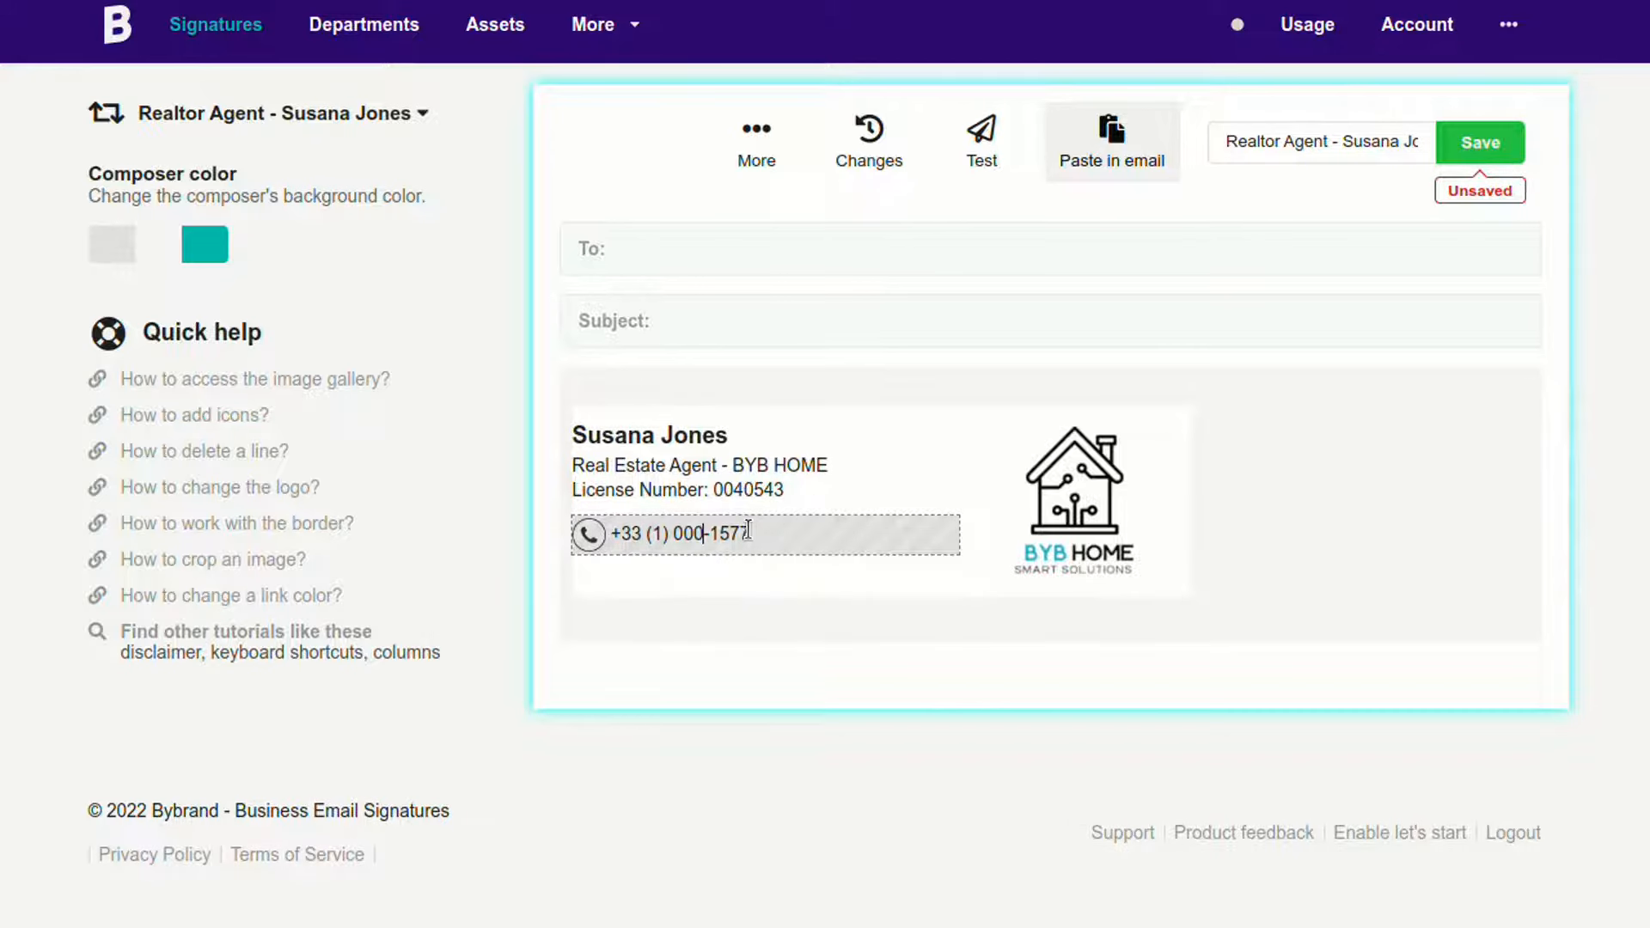
double_click(748, 530)
type("0000")
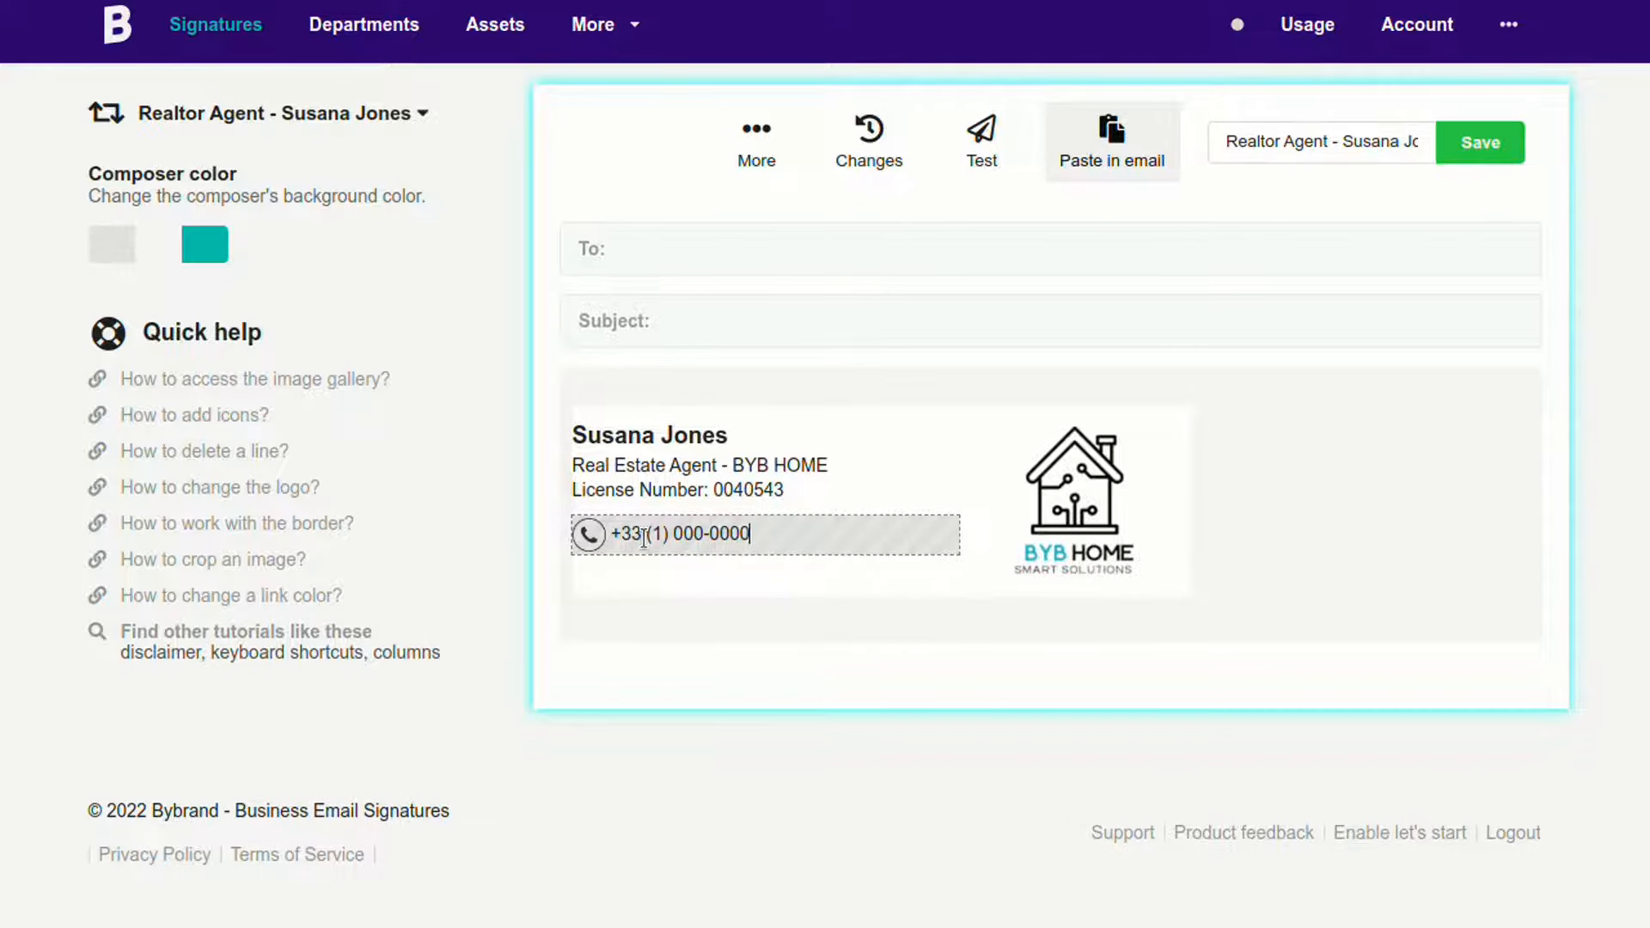
left_click(644, 535)
key("Left")
left_click(799, 539)
Step: Resize the phone icon to 25px width and 25px height
left_click(602, 543)
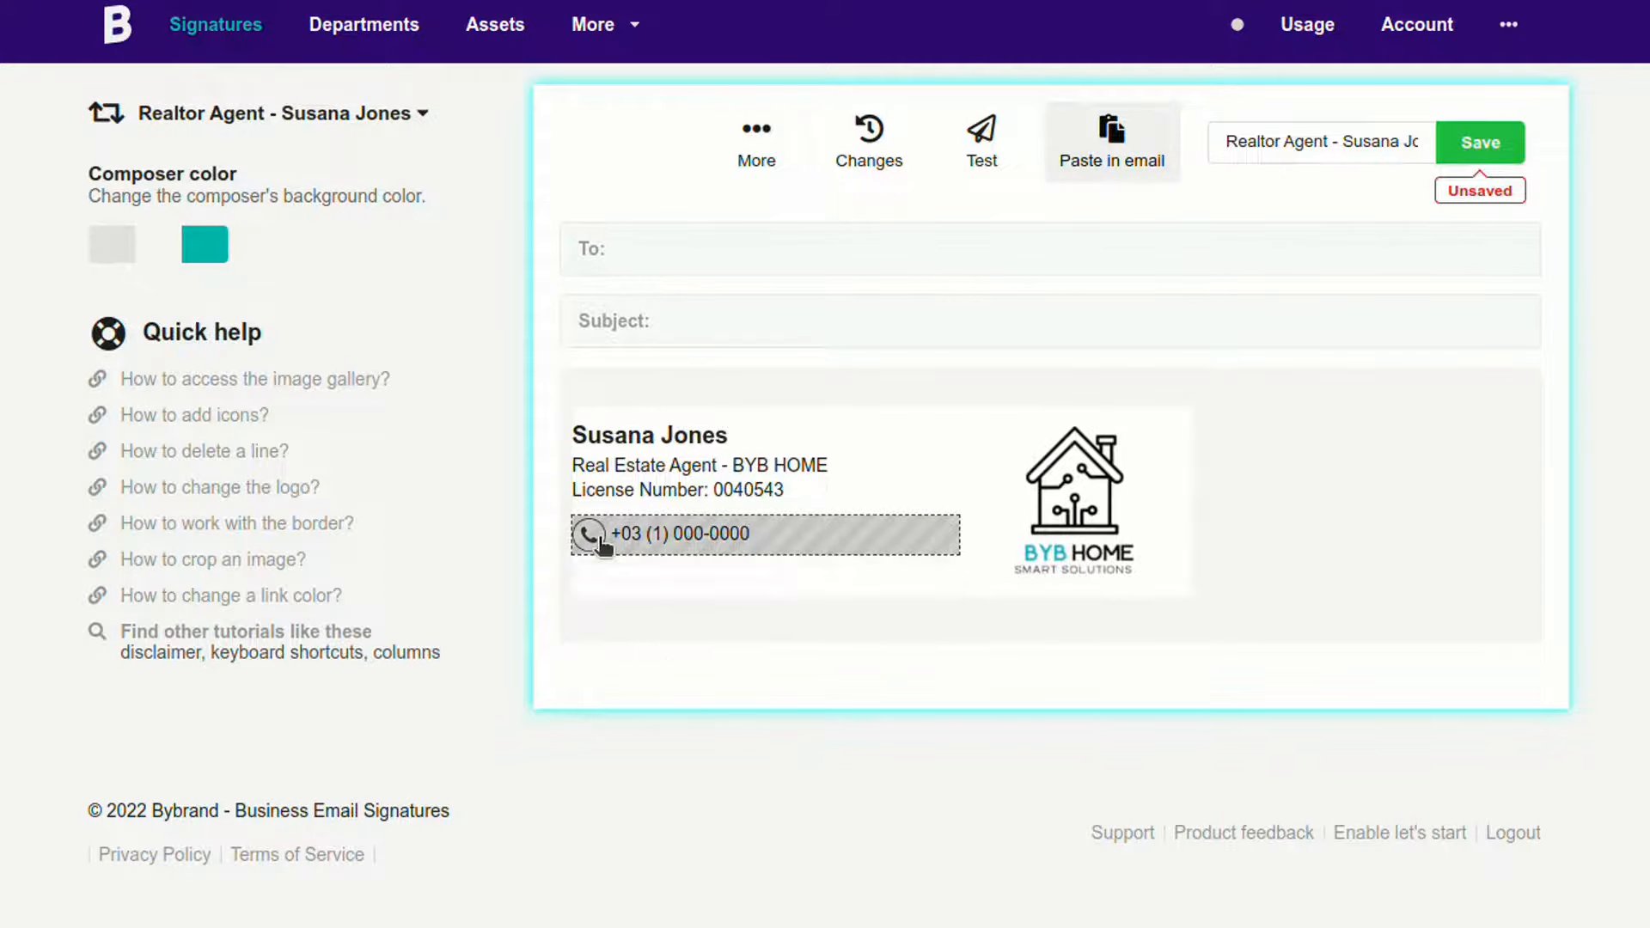
left_click(553, 569)
left_click(437, 703)
left_click(480, 720)
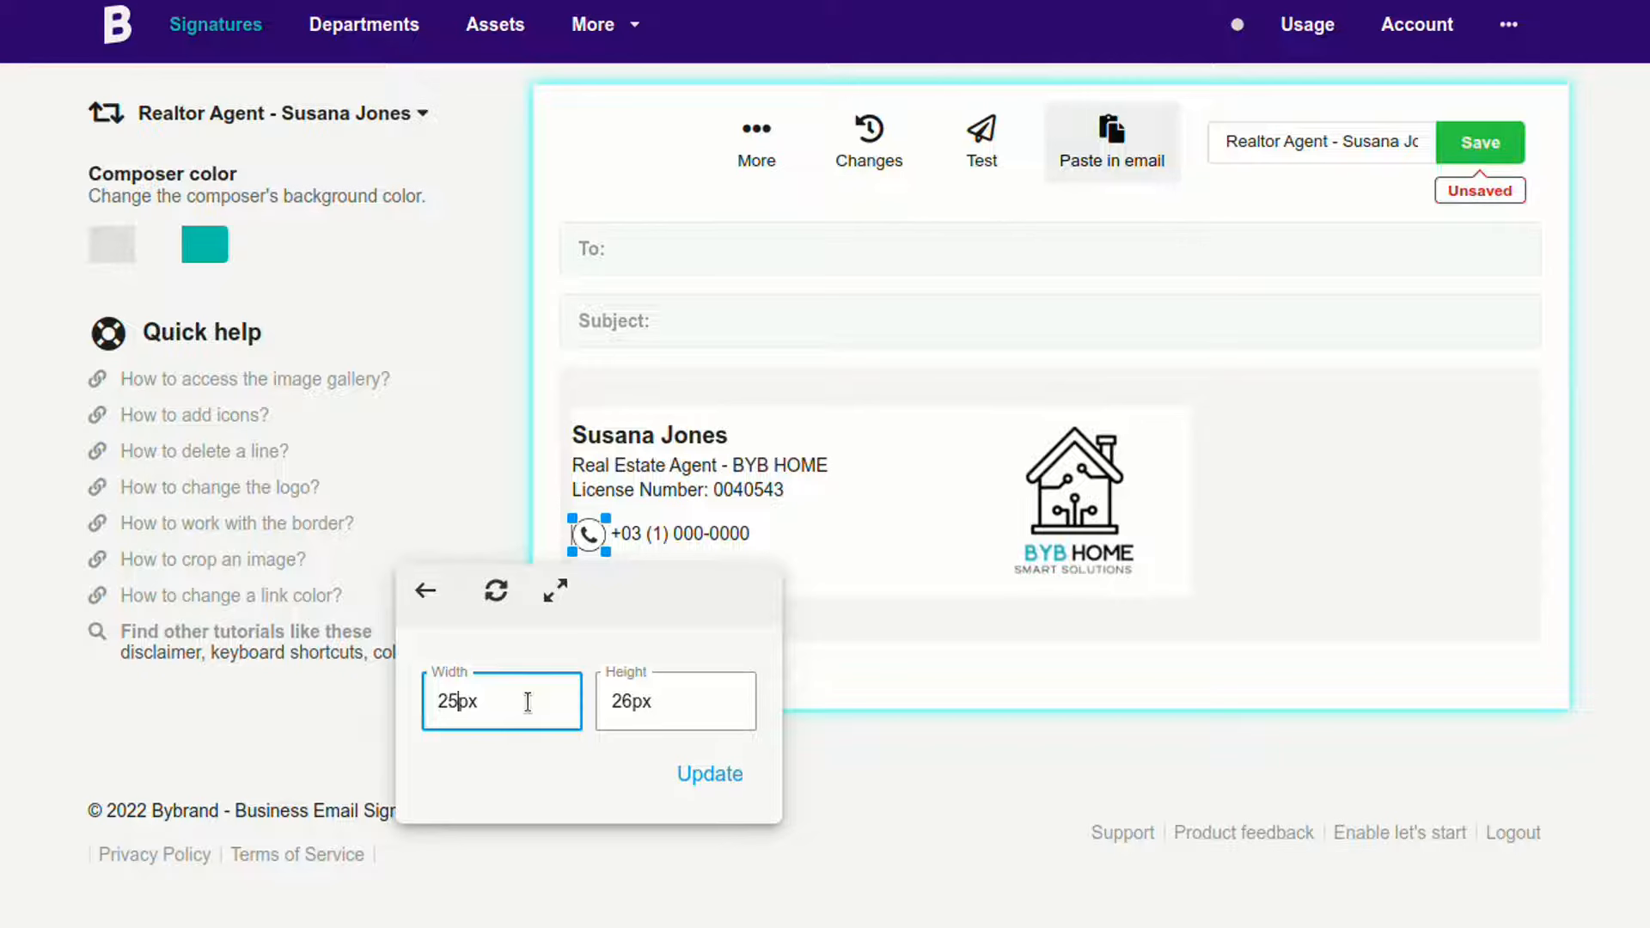
key("Tab")
type("25px")
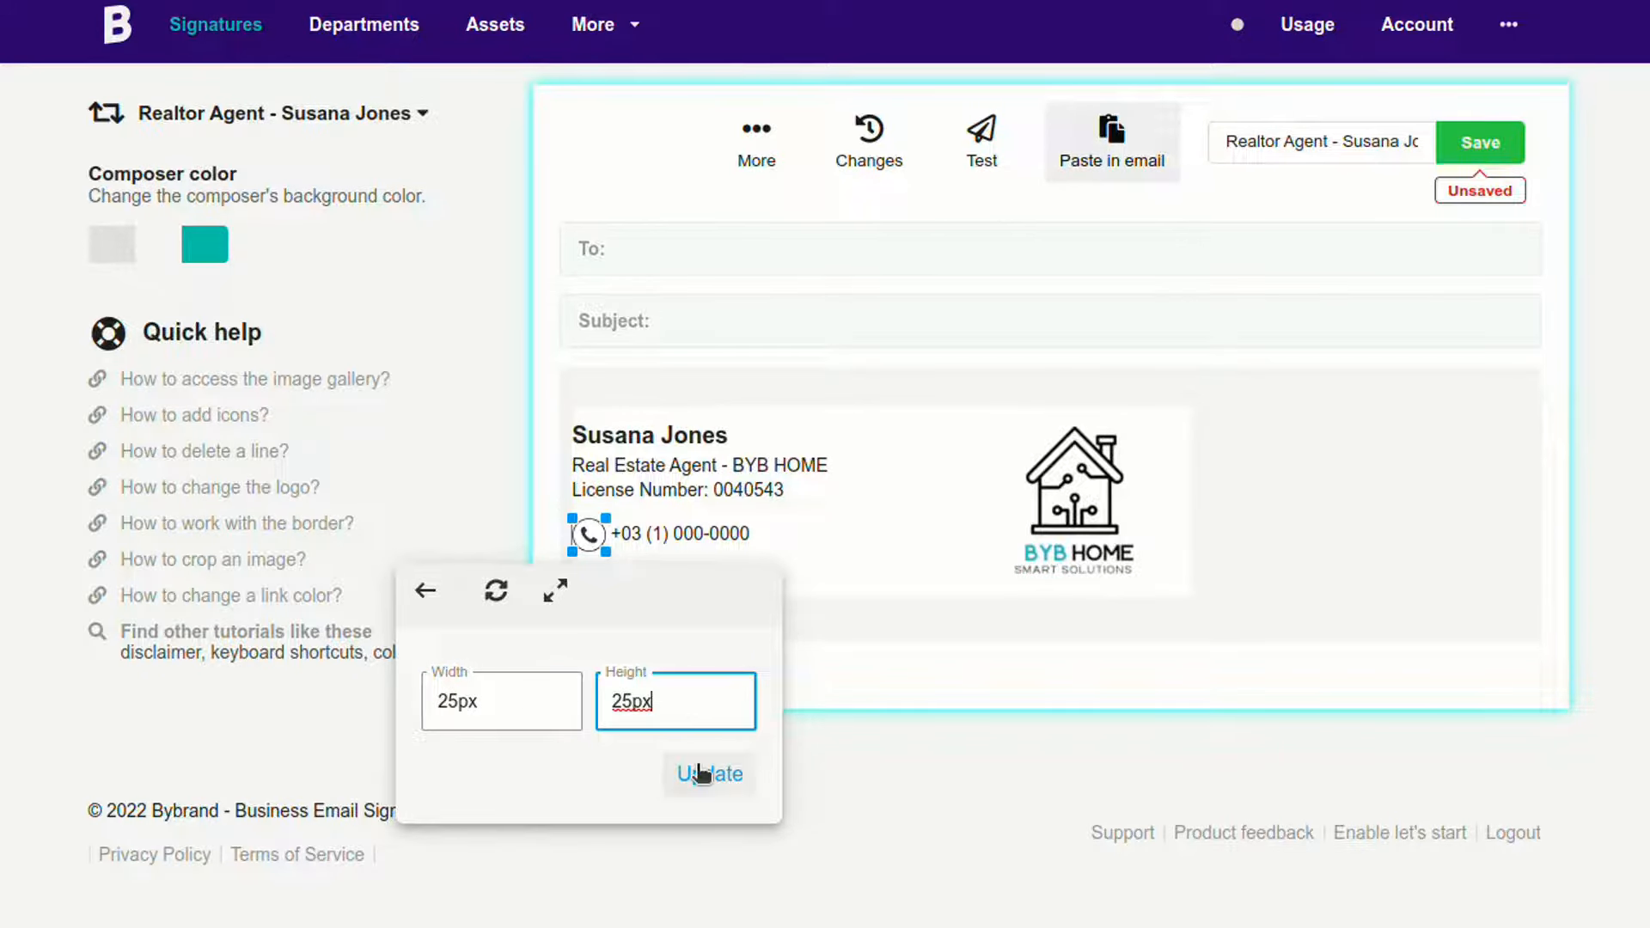
left_click(700, 775)
left_click(782, 715)
left_click(819, 536)
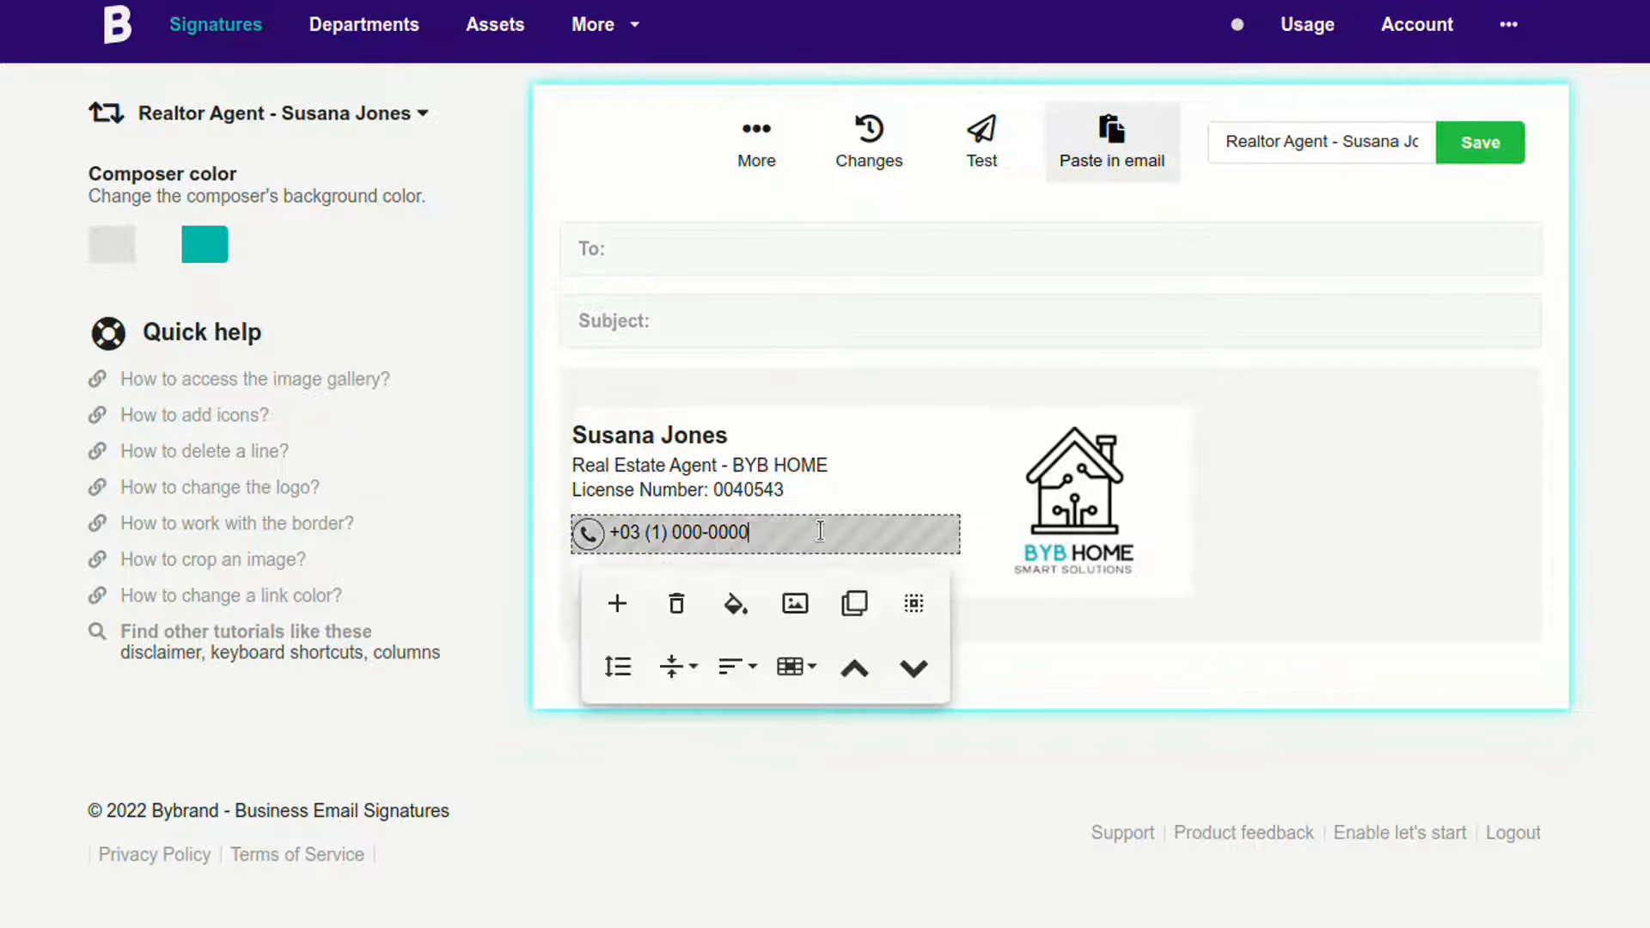
Step: Clone the phone row into an email row with the agent's address and a Dark circle outline envelope icon
left_click(855, 605)
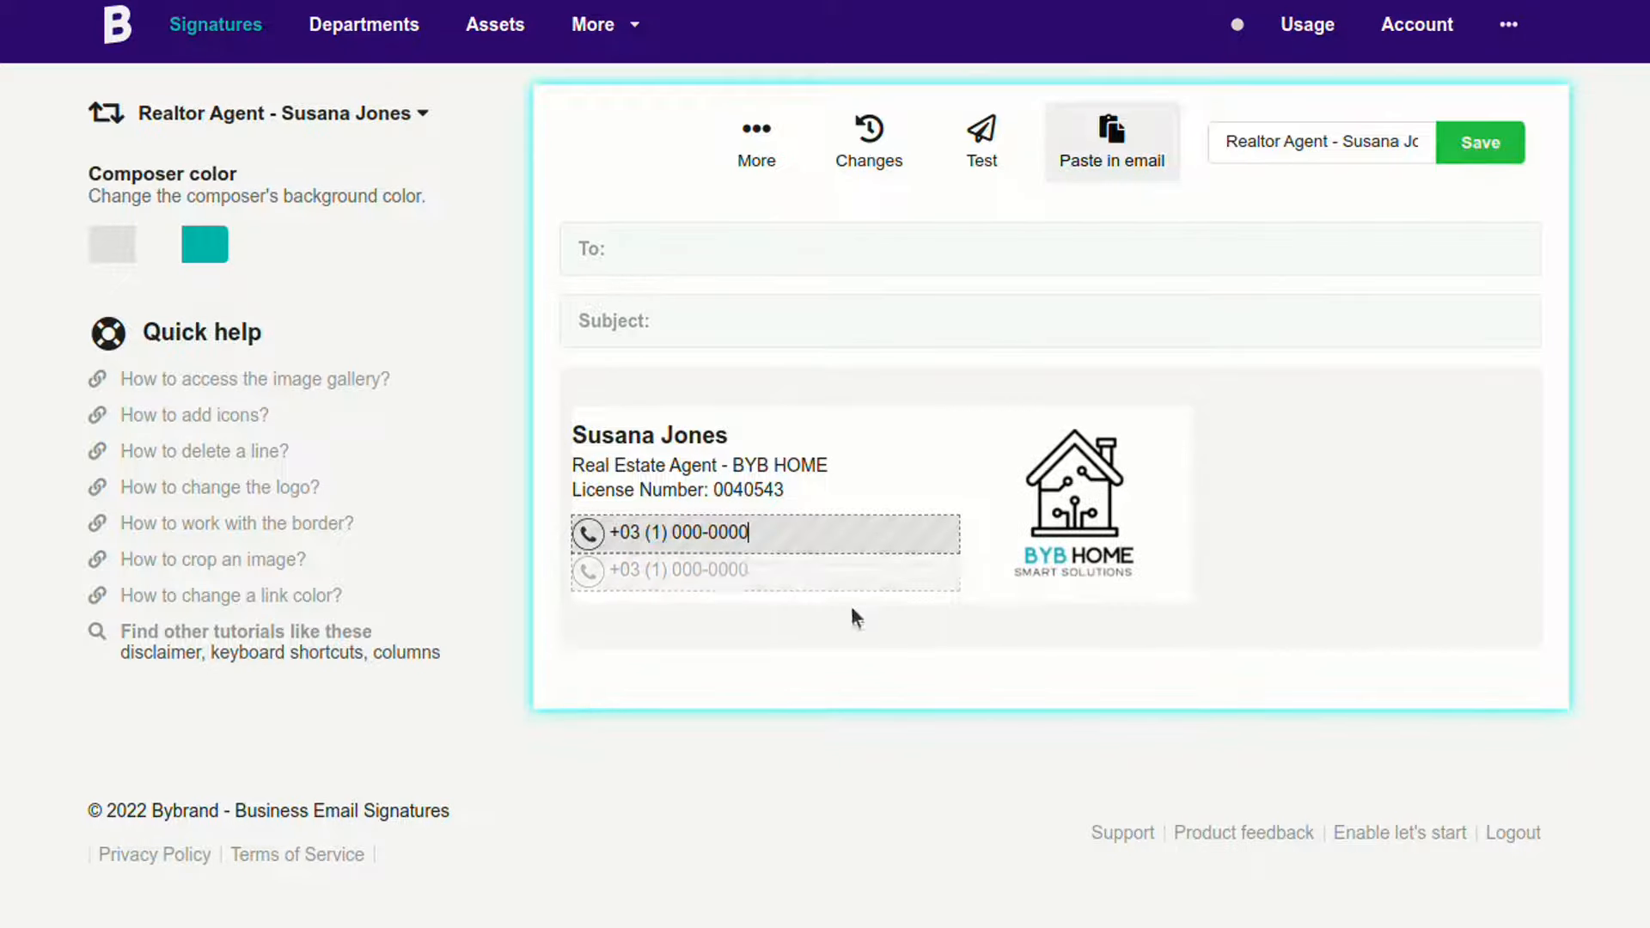
left_click(622, 569)
key("shift+End")
key("BackSpace")
key("BackSpace")
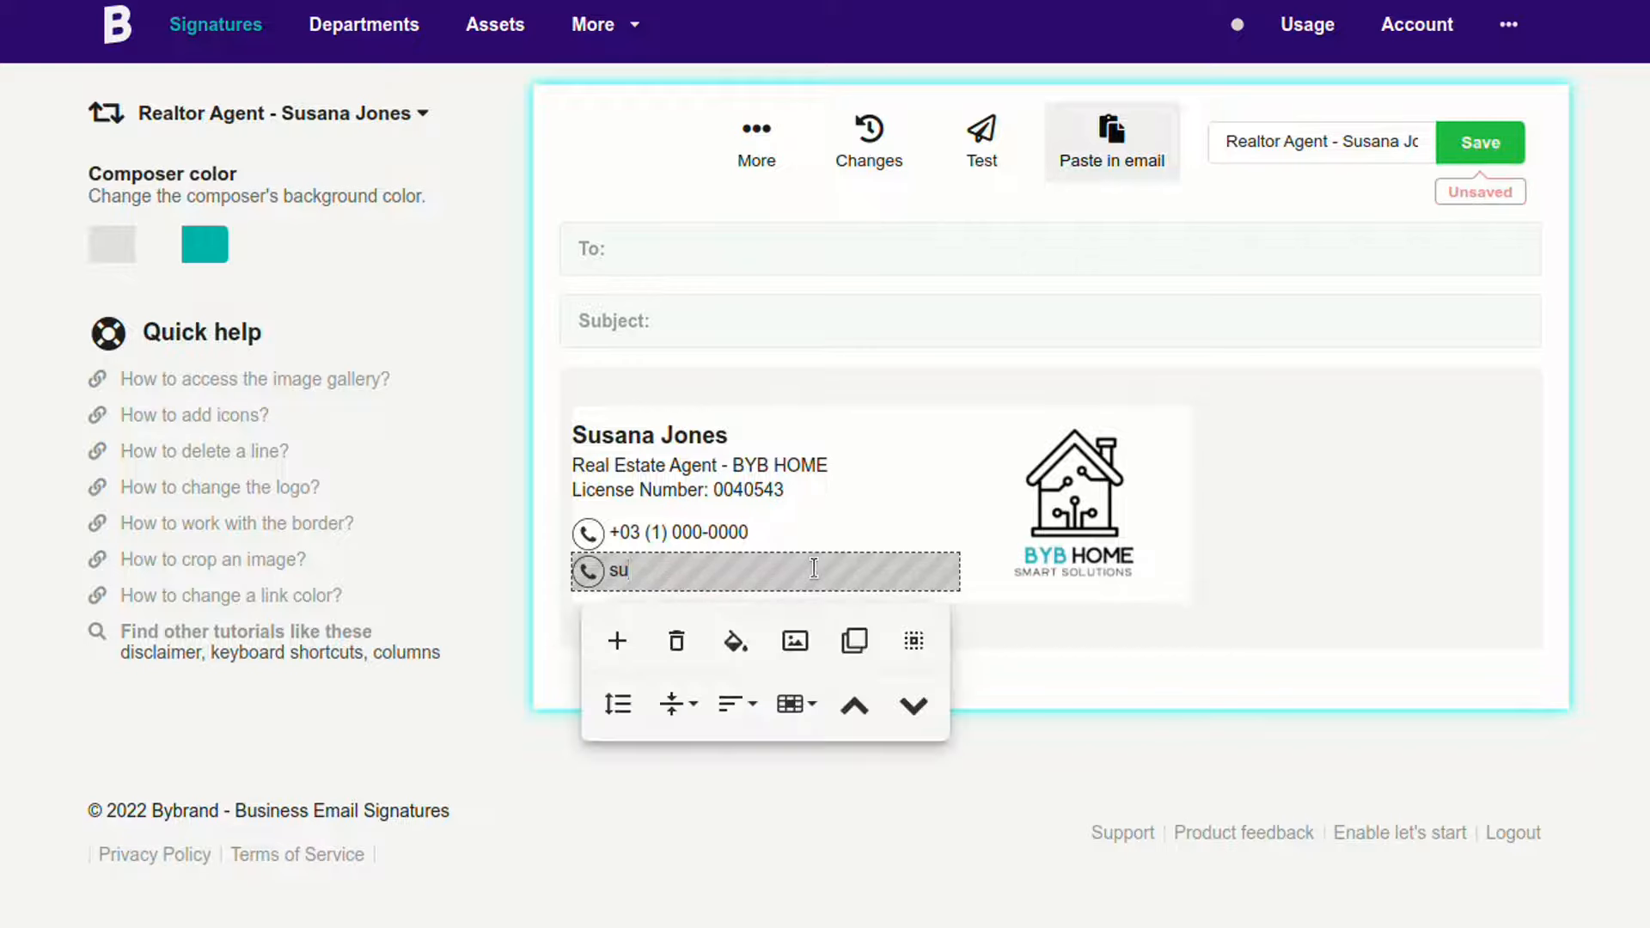
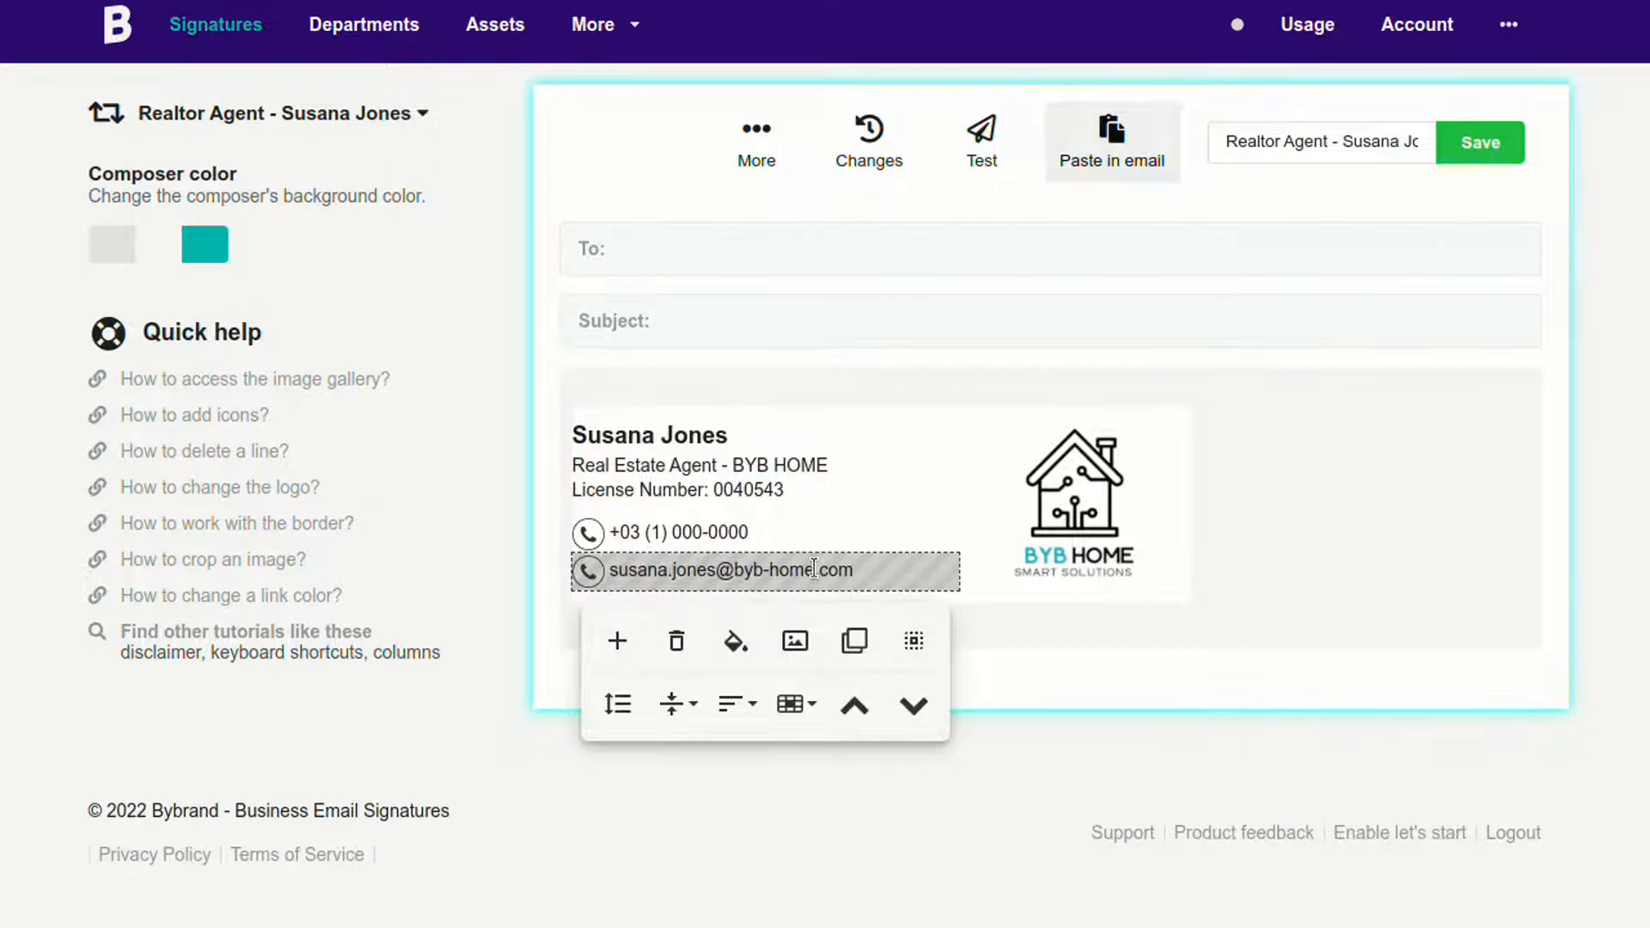
left_click(588, 571)
left_click(438, 609)
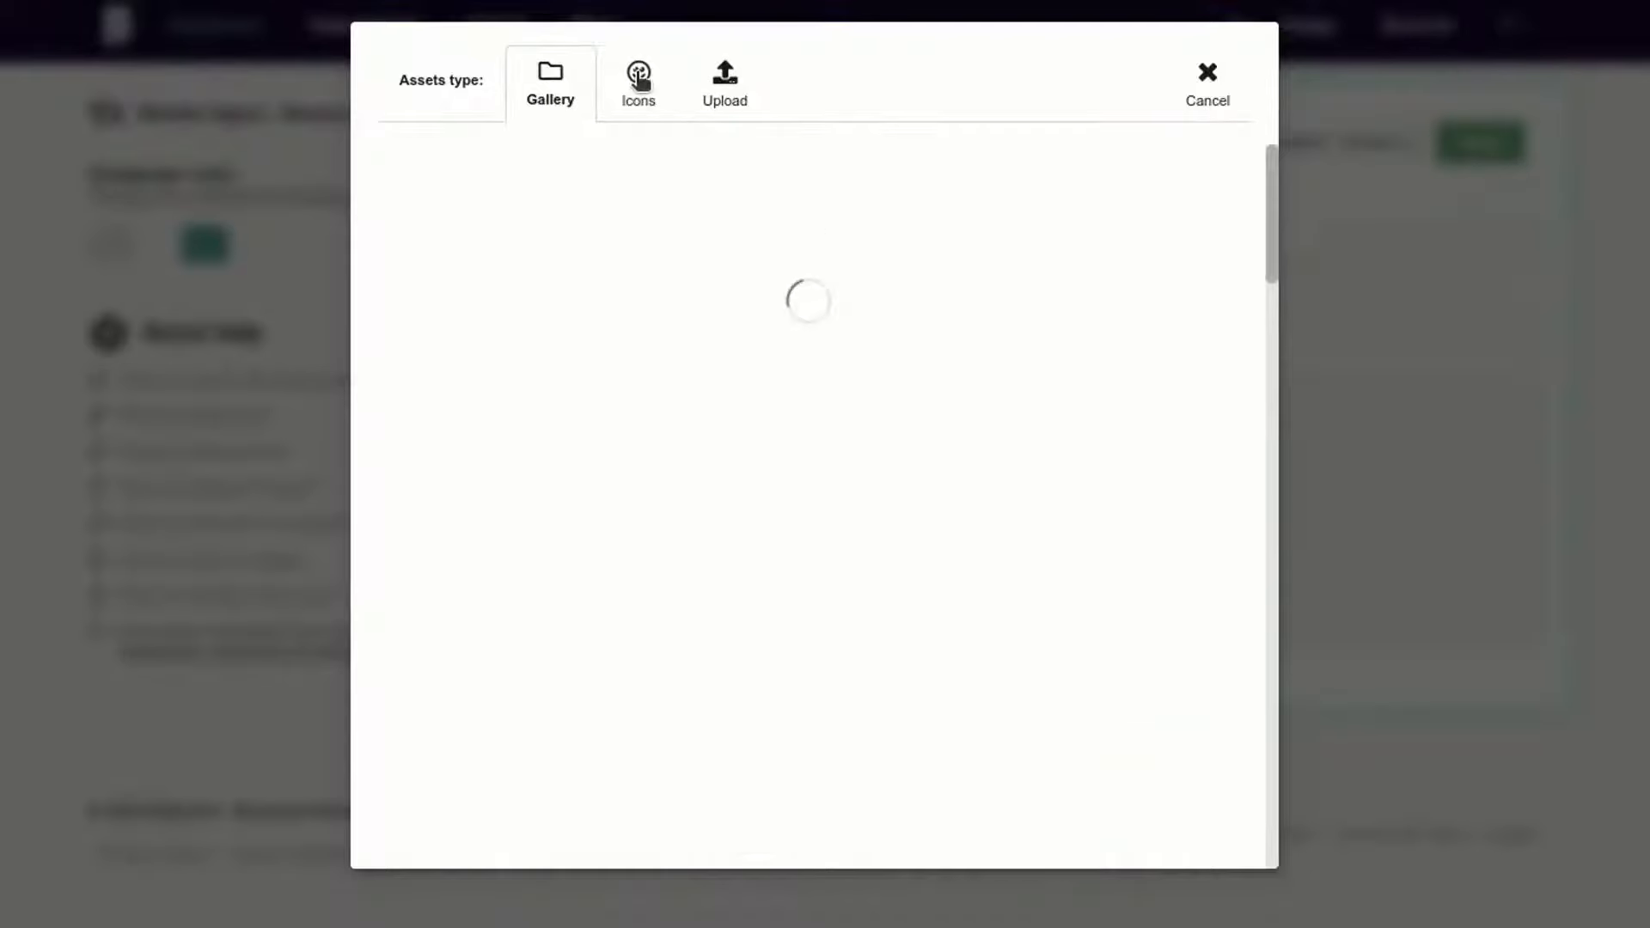
left_click(638, 78)
left_click(1006, 177)
left_click(811, 697)
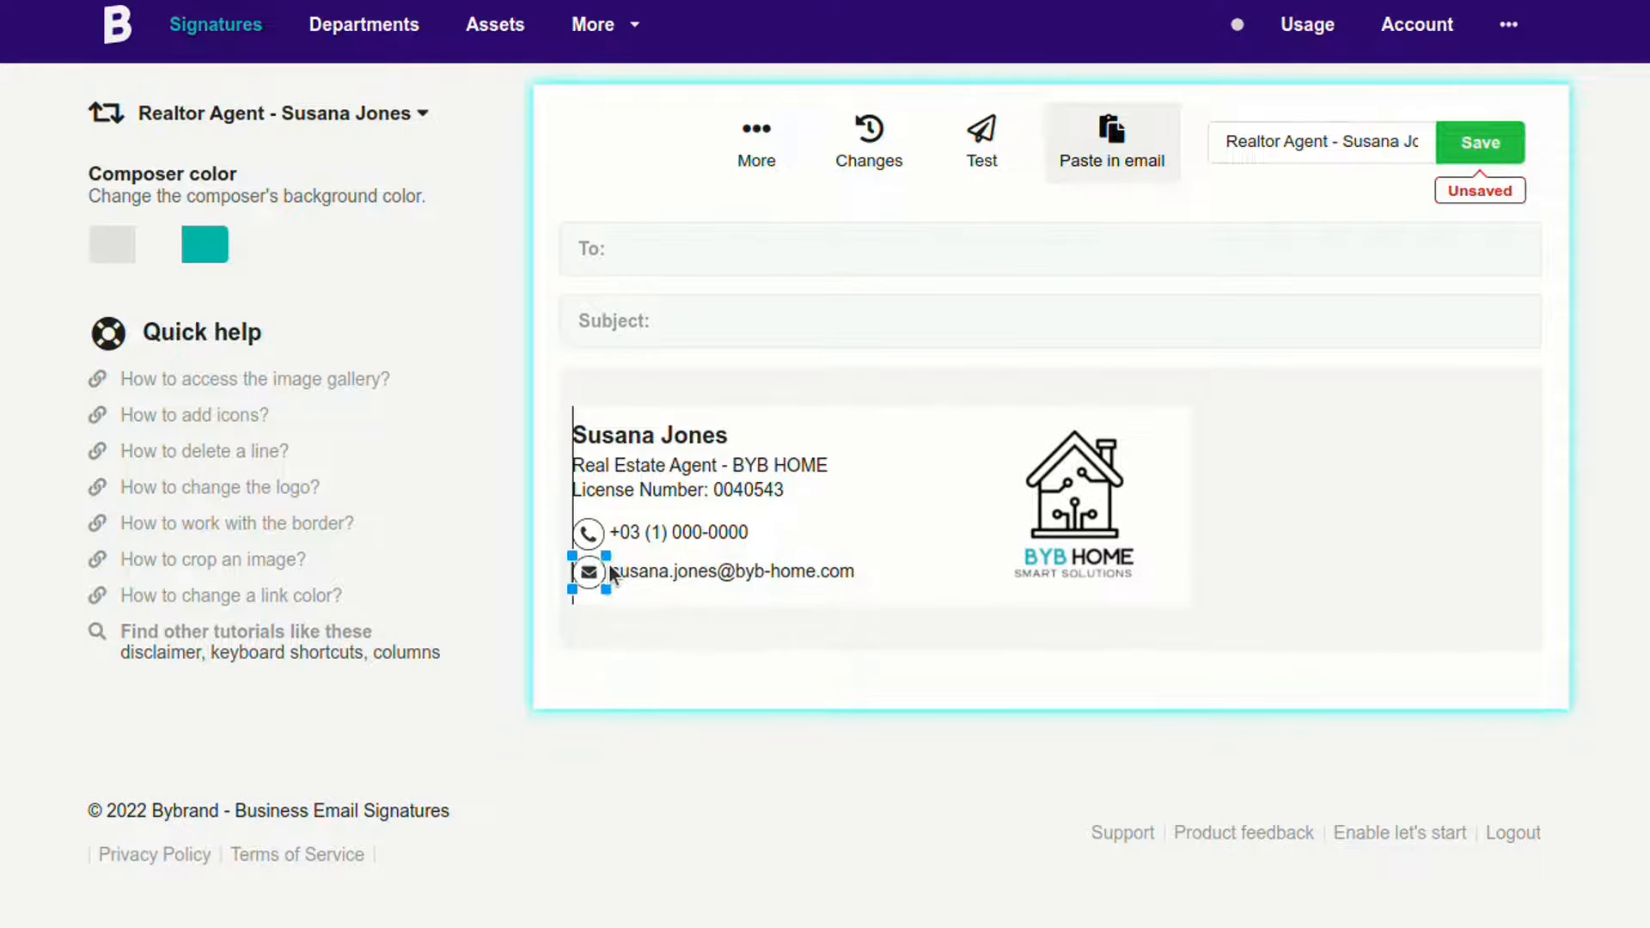
left_click_drag(609, 565, 613, 566)
left_click(851, 572)
Step: Clone the email row into a website row with a link icon, then duplicate that row
left_click(852, 648)
left_click(739, 615)
key("BackSpace")
key("BackSpace")
key("BackSpace")
key("BackSpace")
key("BackSpace")
key("BackSpace")
key("BackSpace")
key("BackSpace")
key("BackSpace")
key("BackSpace")
key("BackSpace")
key("BackSpace")
key("BackSpace")
type("www.")
left_click(859, 614)
left_click(589, 613)
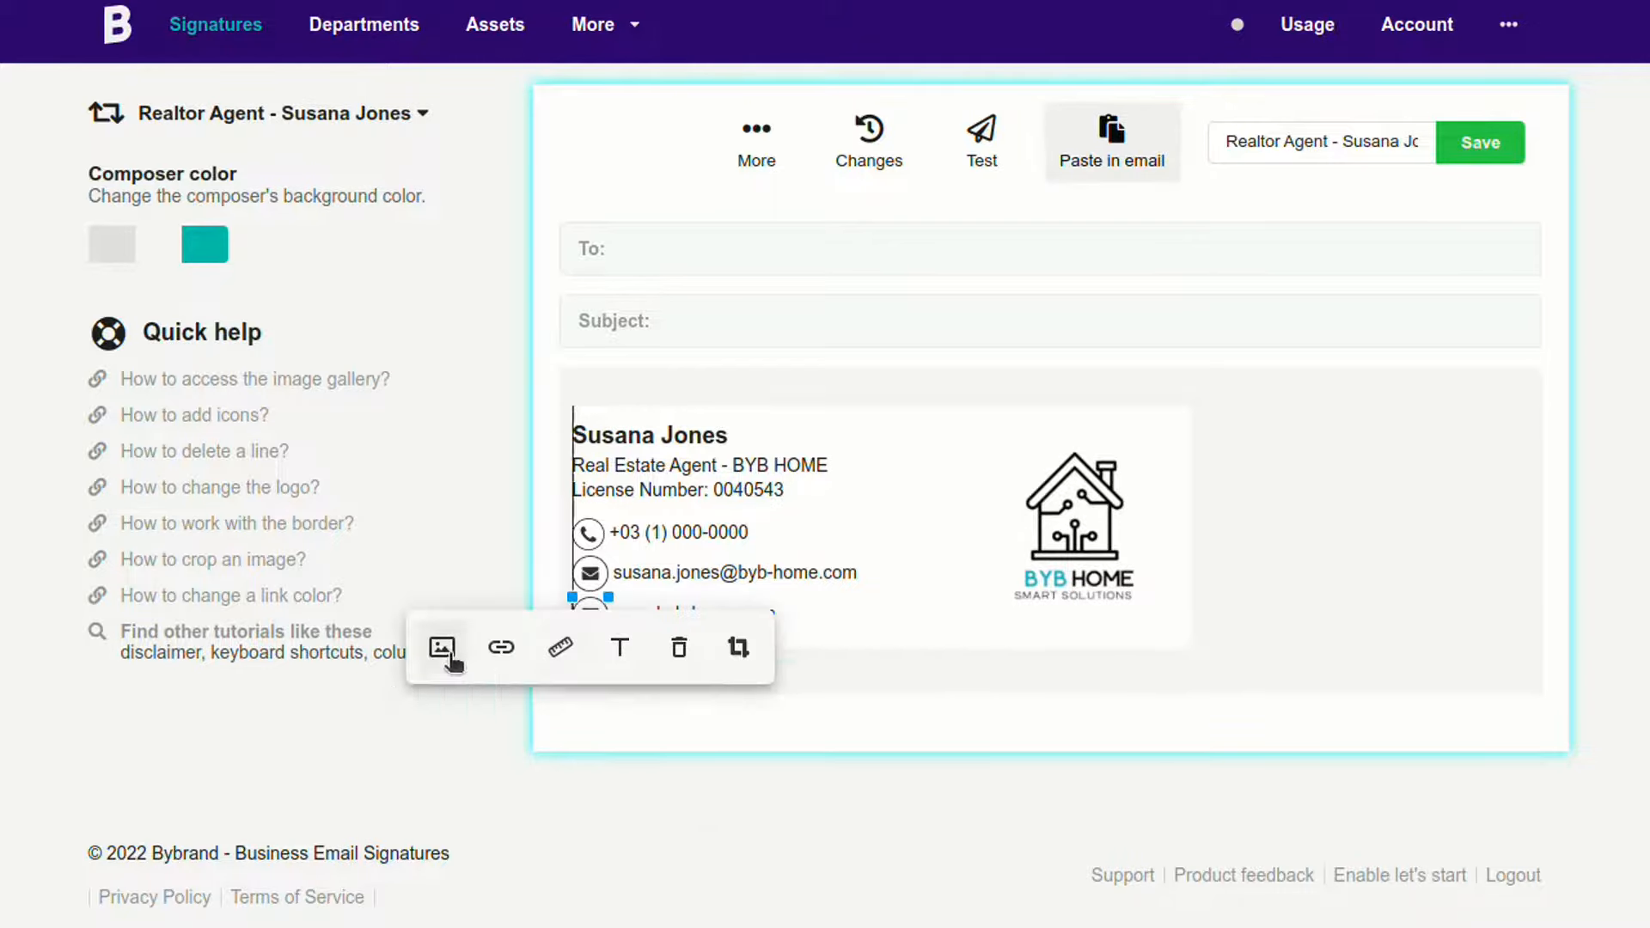
left_click(442, 647)
left_click(636, 86)
left_click(442, 689)
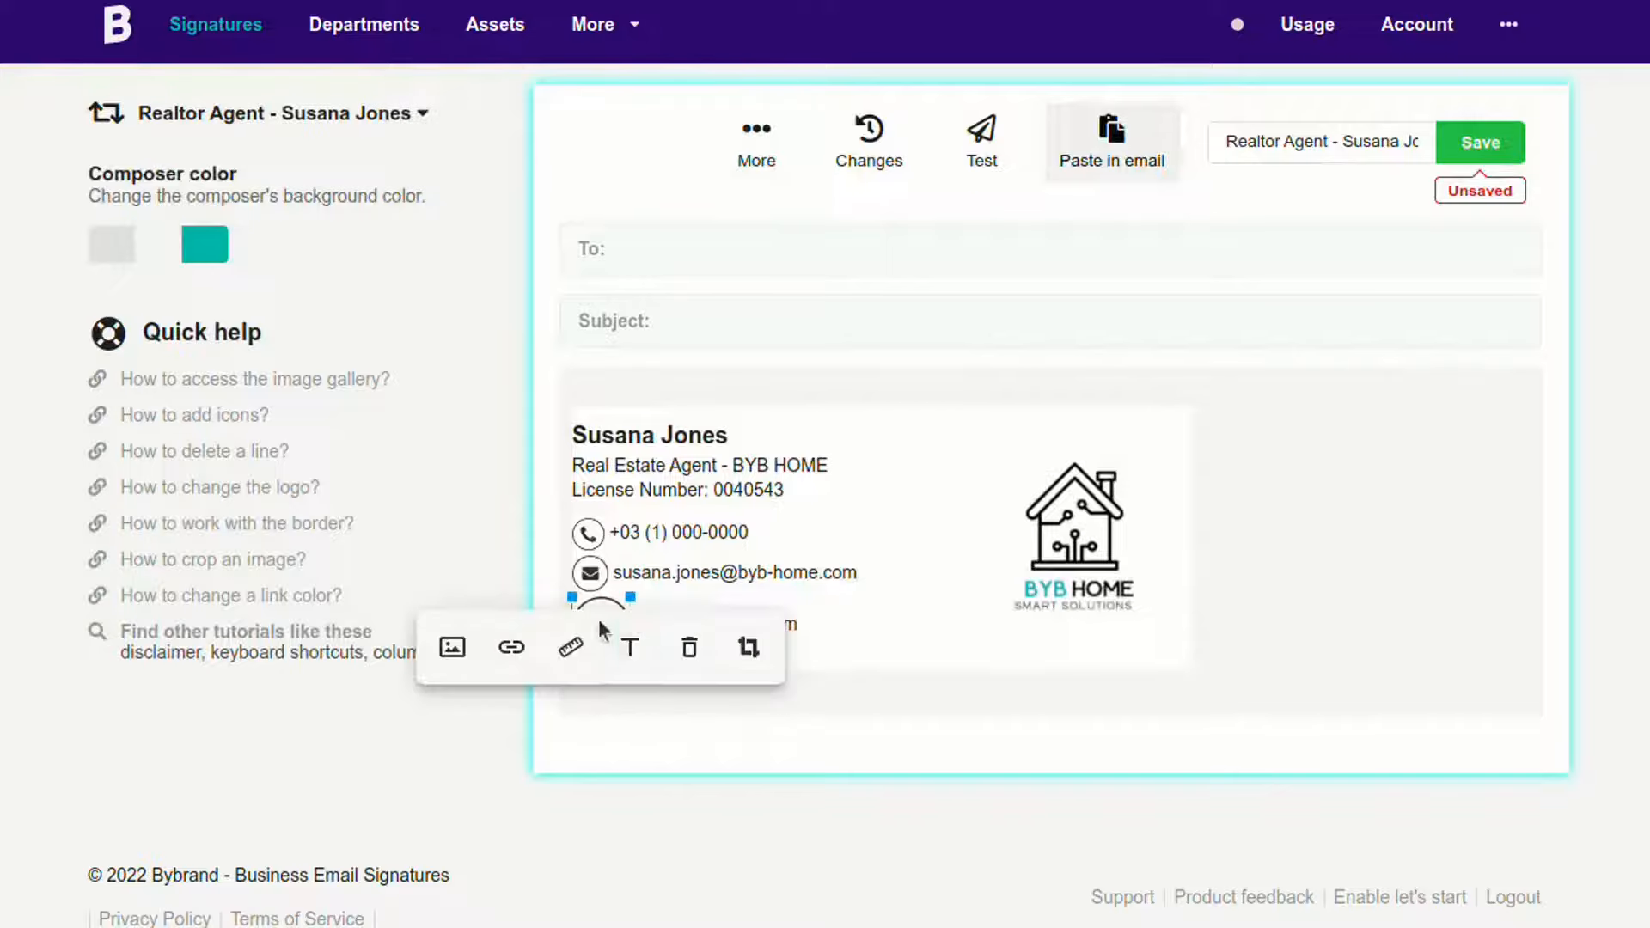
left_click(831, 611)
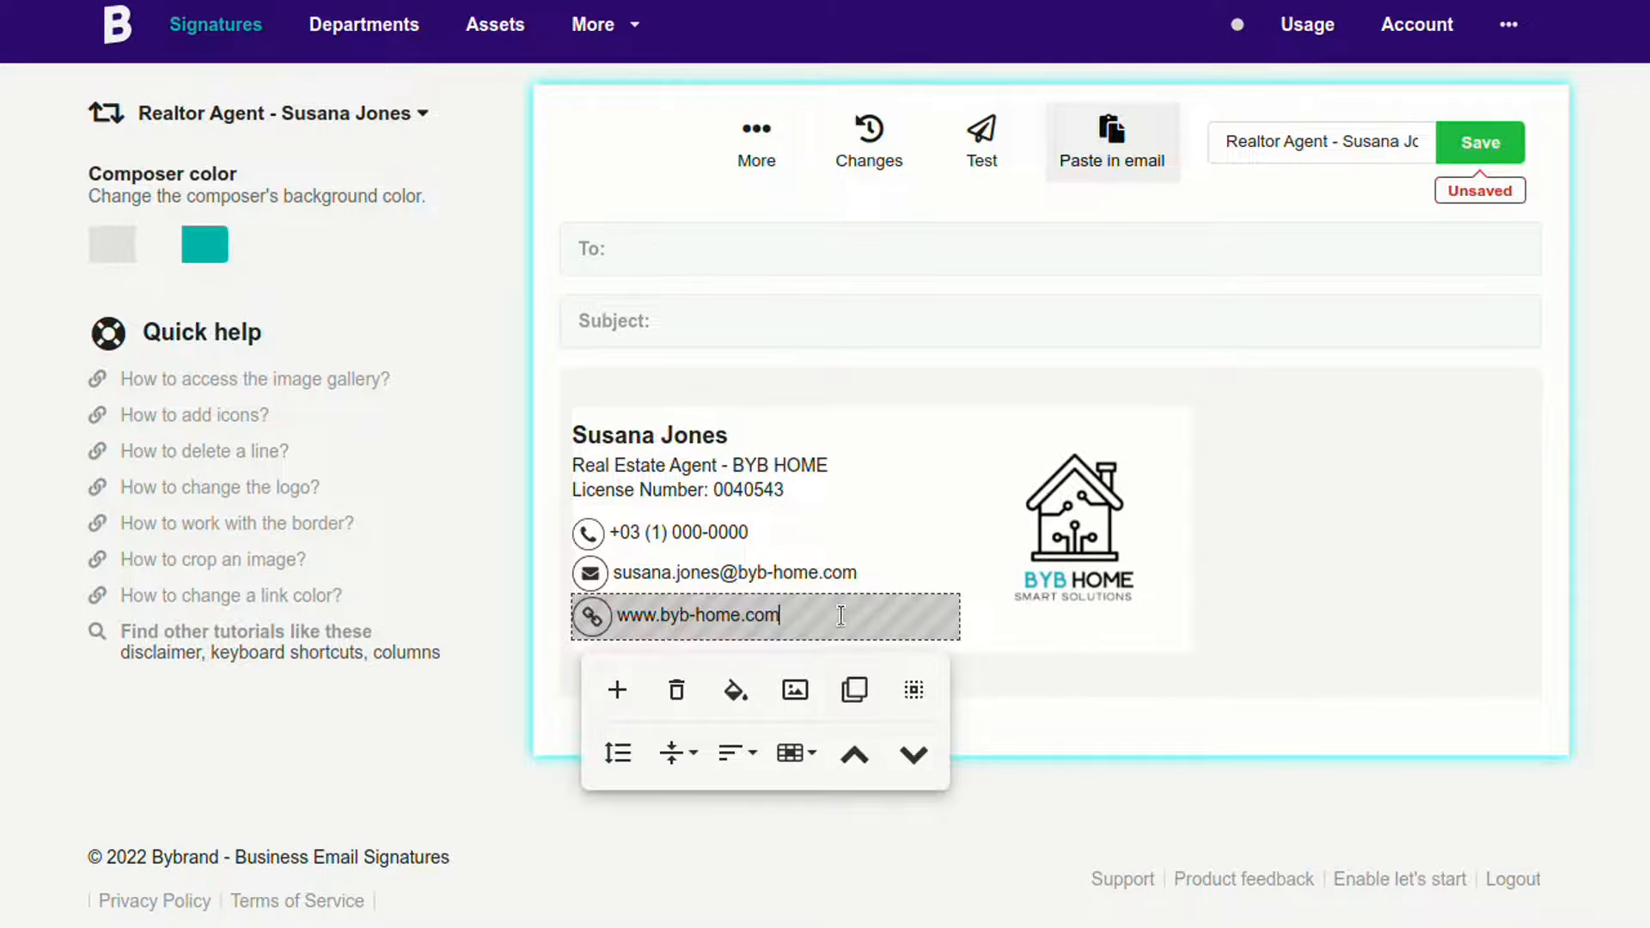
left_click(854, 690)
key("BackSpace")
key("BackSpace")
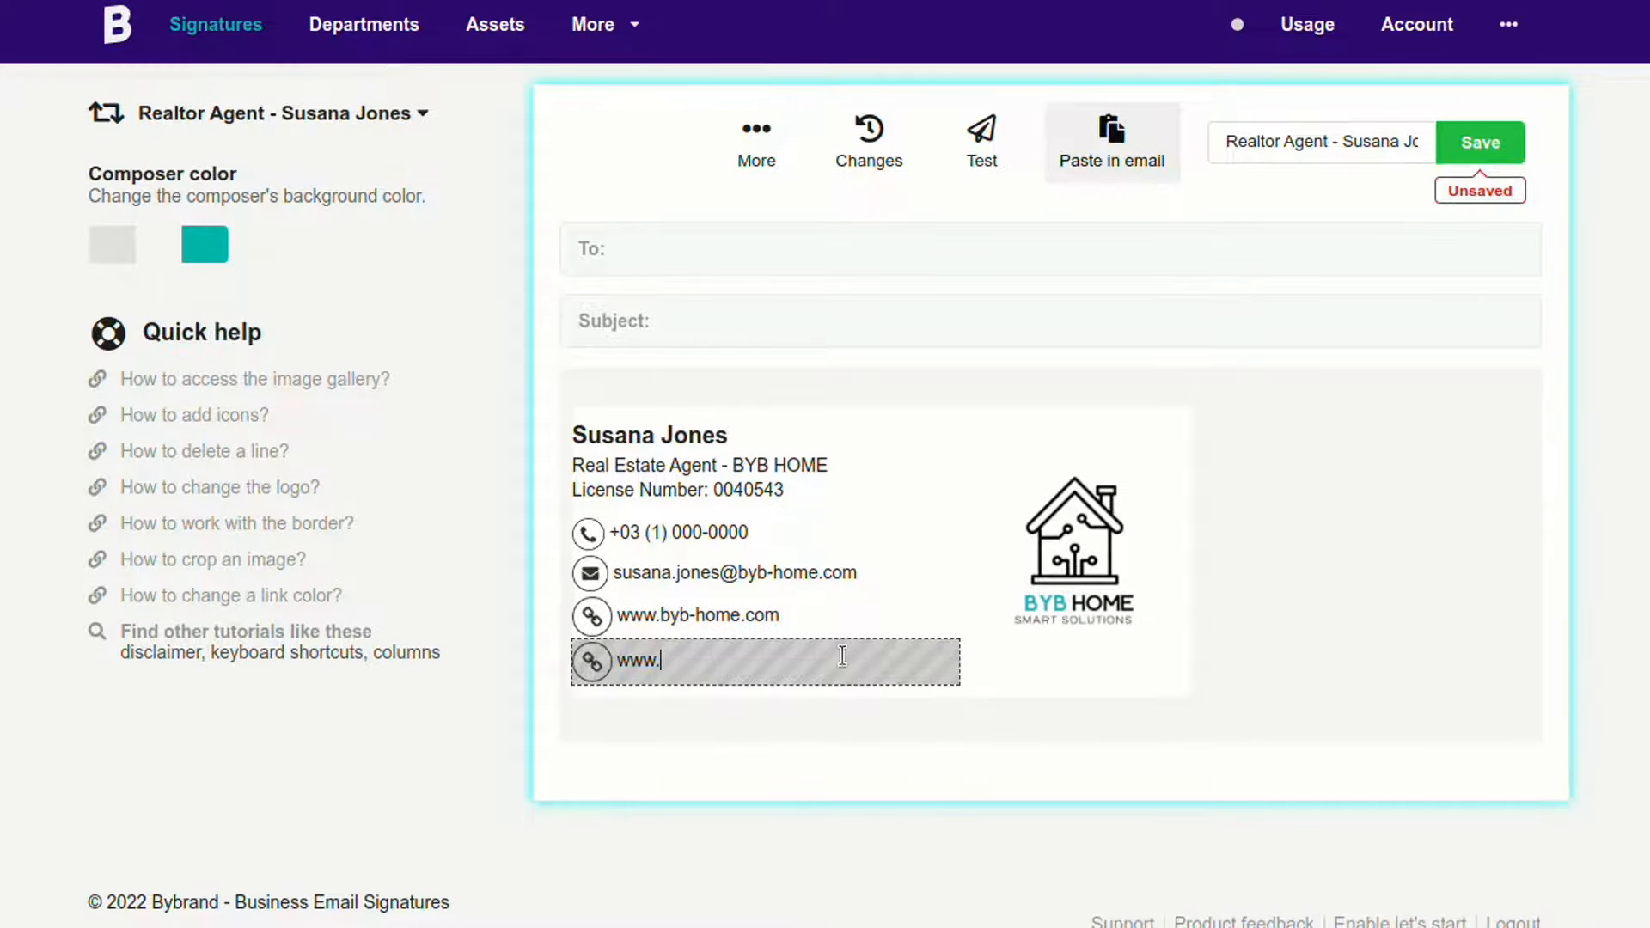
Step: Replace the copied website text with the office street address
key("BackSpace")
key("BackSpace")
key("BackSpace")
key("BackSpace")
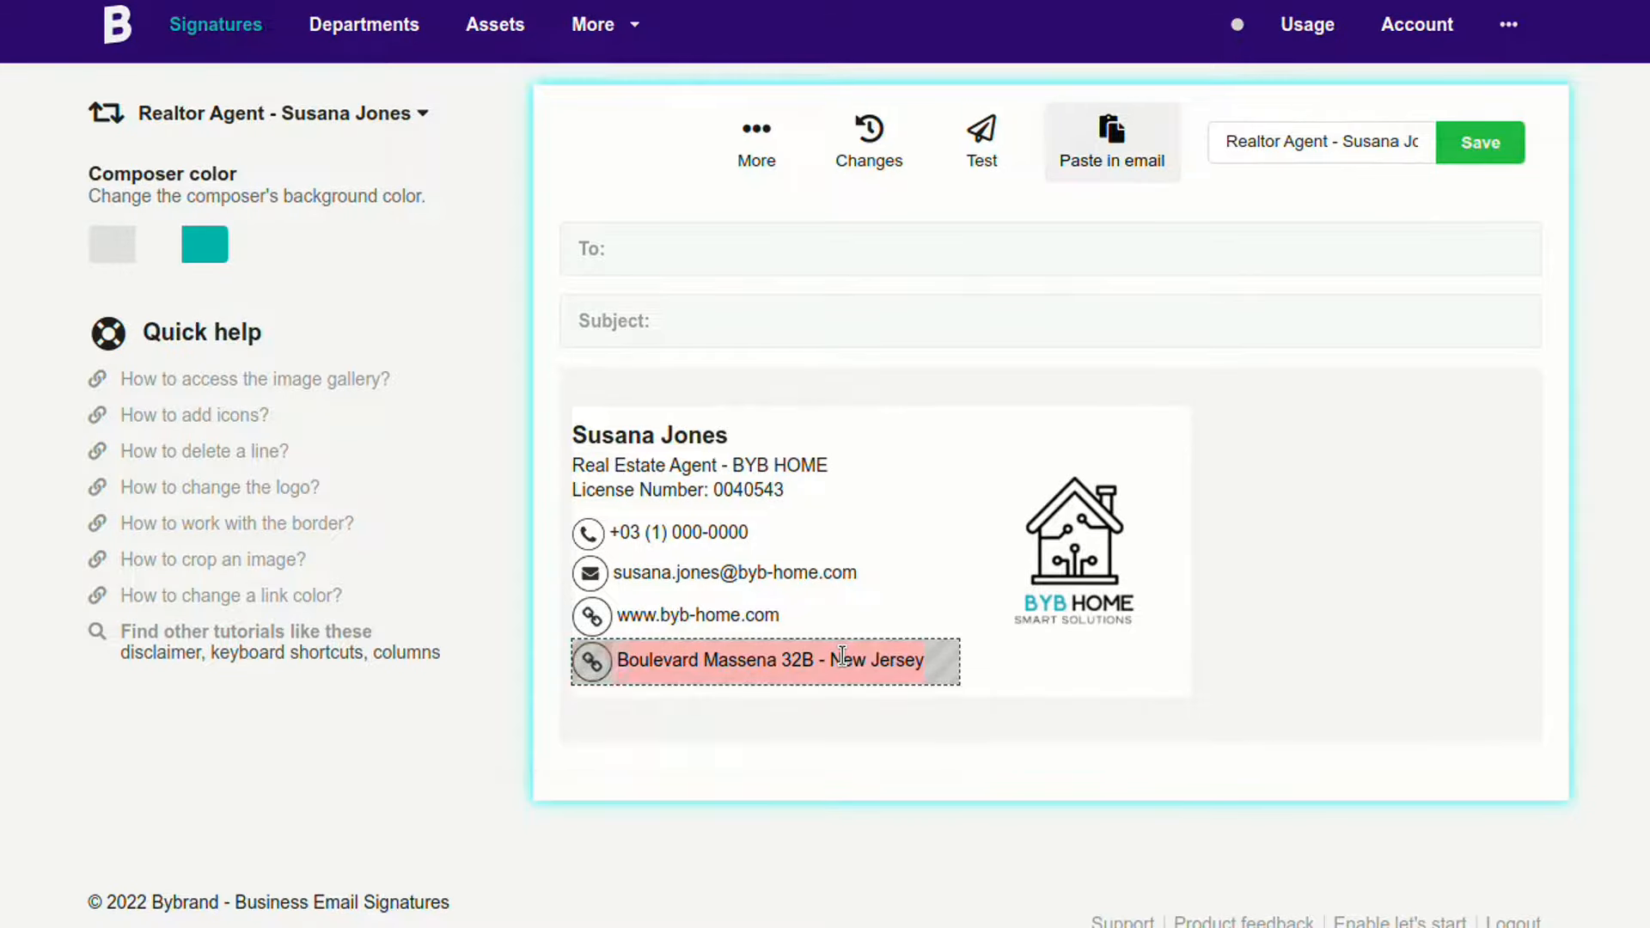
left_click(1018, 437)
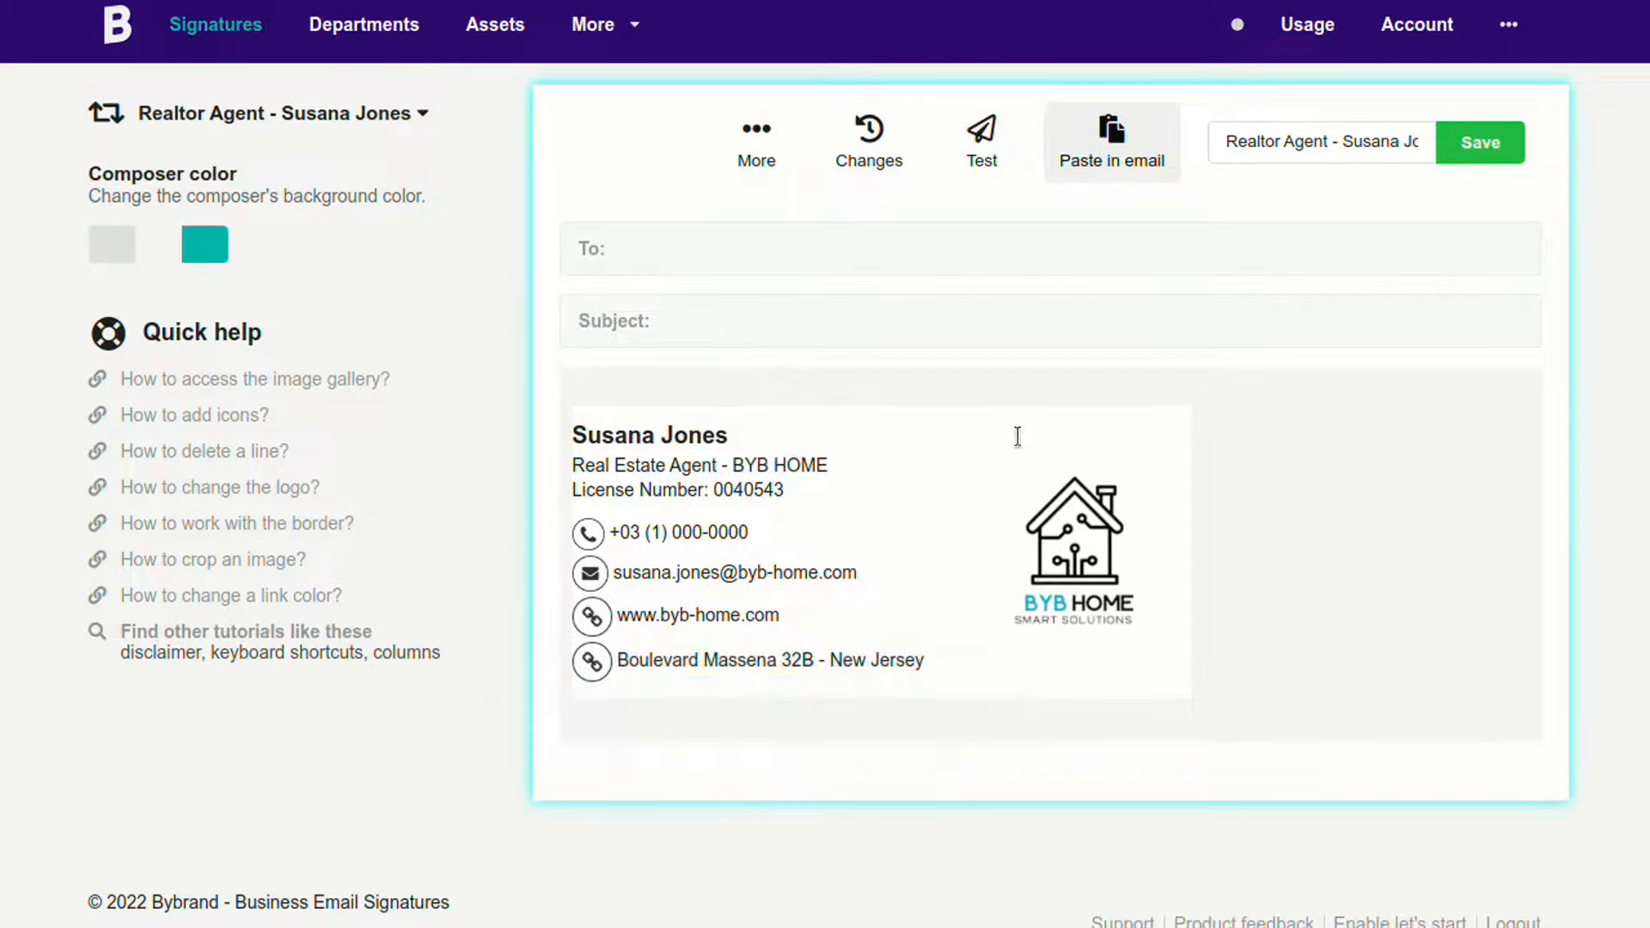
left_click(618, 668)
Step: Give the address row a pin icon sized to 25px
left_click(343, 689)
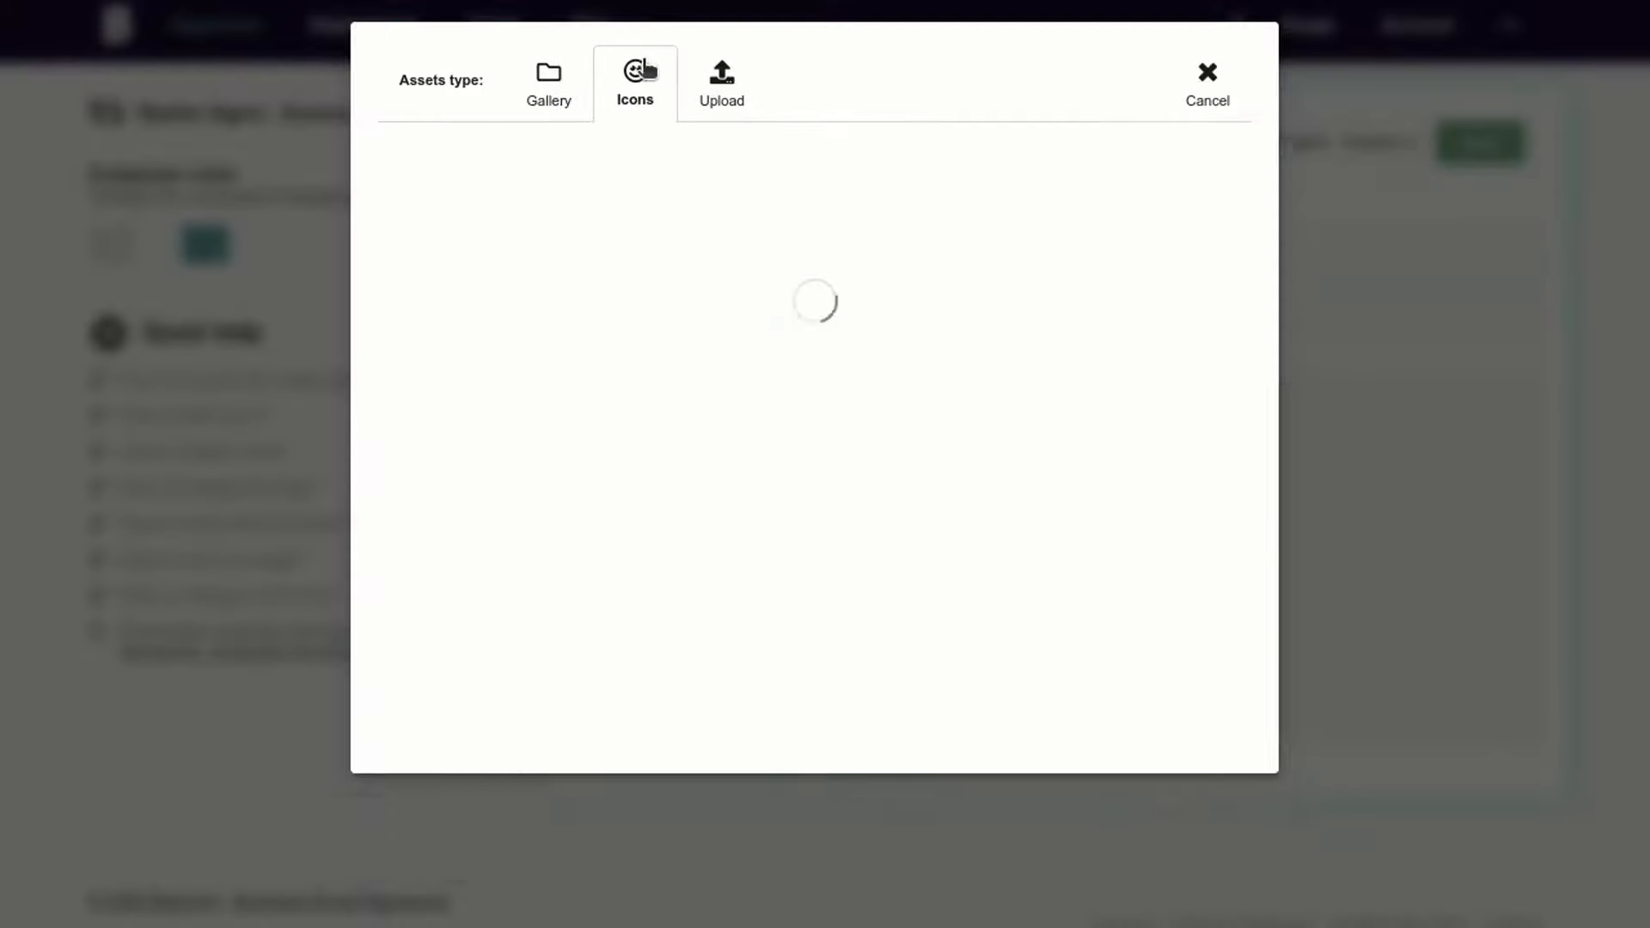
left_click(1177, 565)
left_click(589, 660)
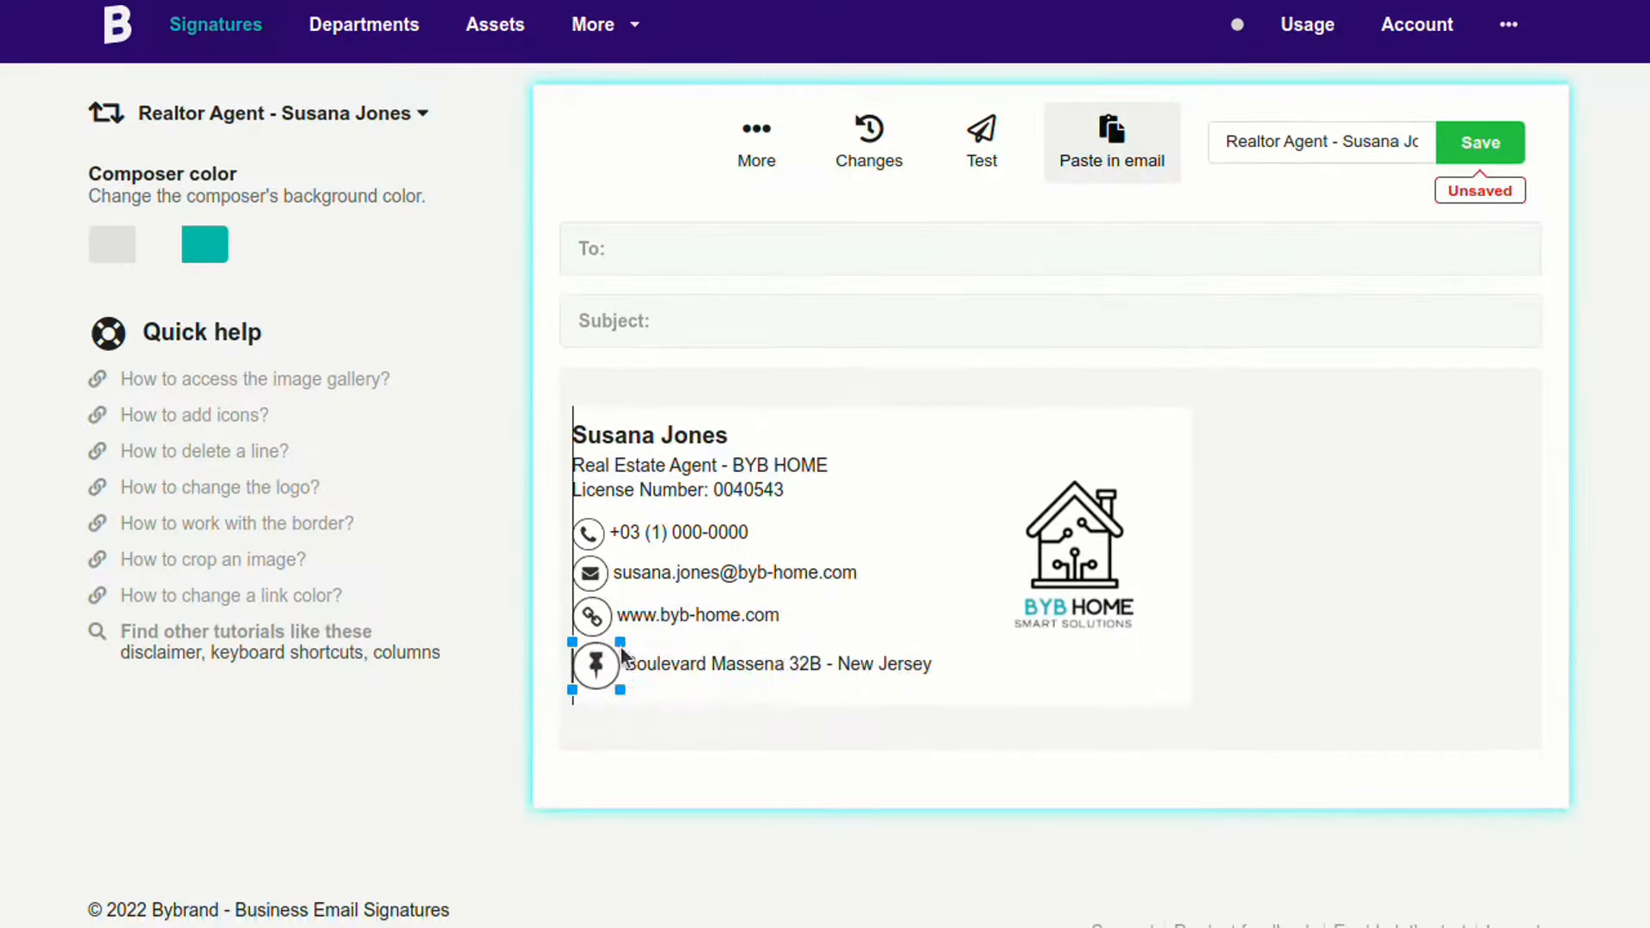
left_click(526, 779)
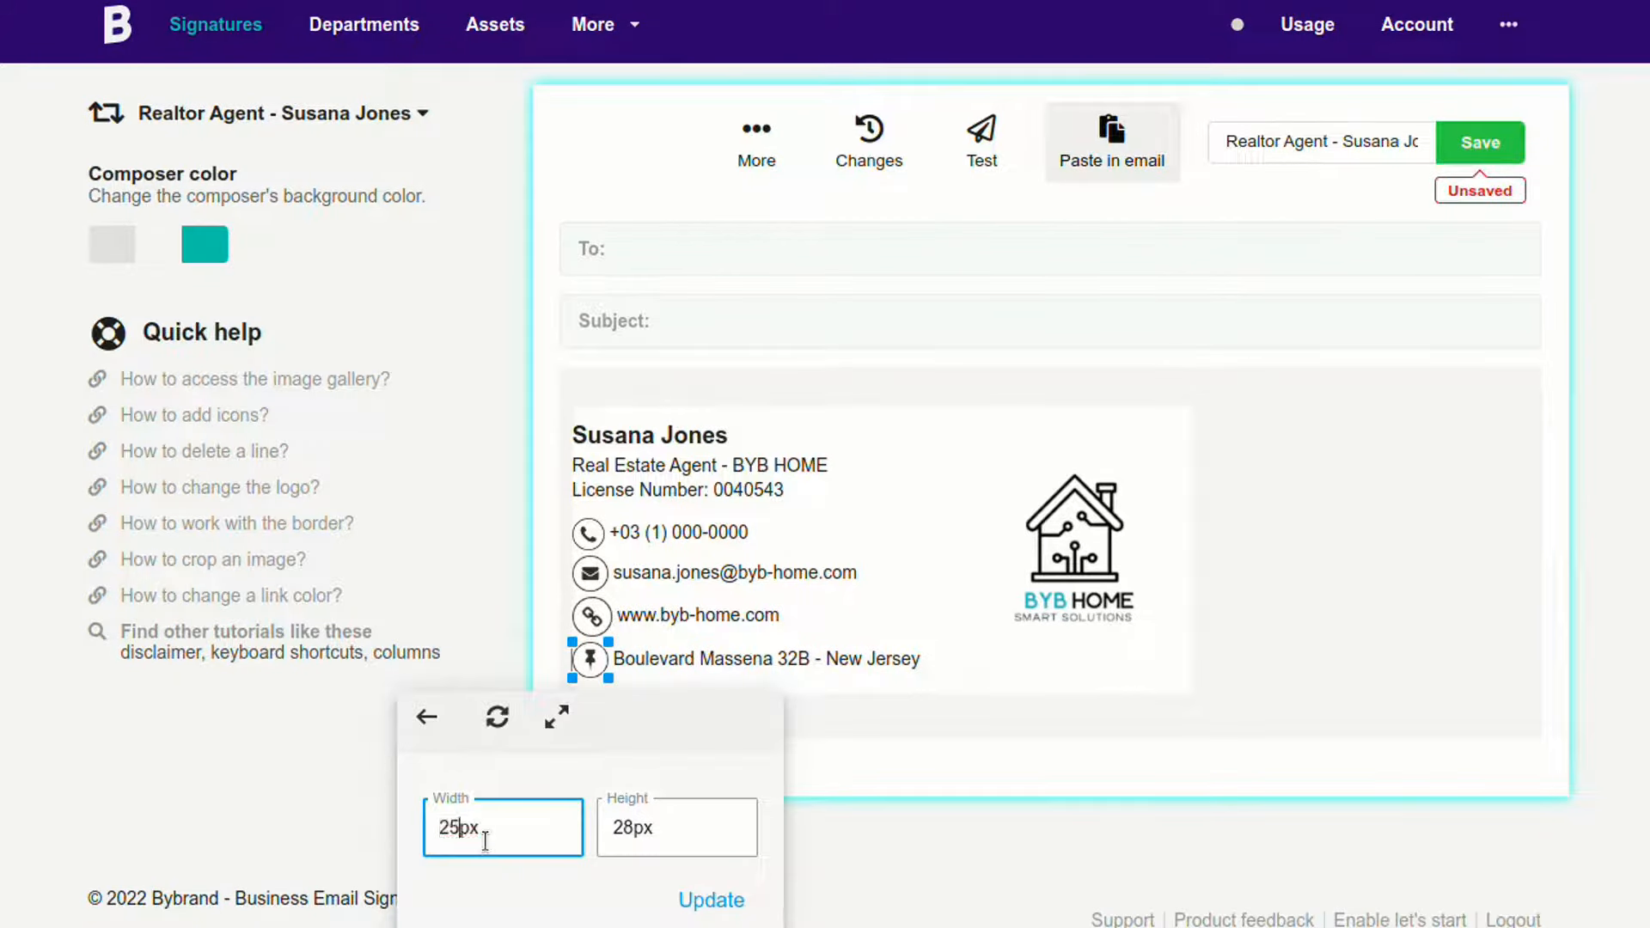
double_click(634, 828)
type("25px")
left_click(708, 897)
Step: Resize the link and email icons to 25px as well, then save the signature
left_click(597, 620)
left_click(563, 689)
key("ctrl+v")
double_click(635, 787)
key("ctrl+v")
left_click(697, 855)
left_click(590, 575)
left_click(560, 604)
key("ctrl+v")
double_click(635, 742)
key("ctrl+v")
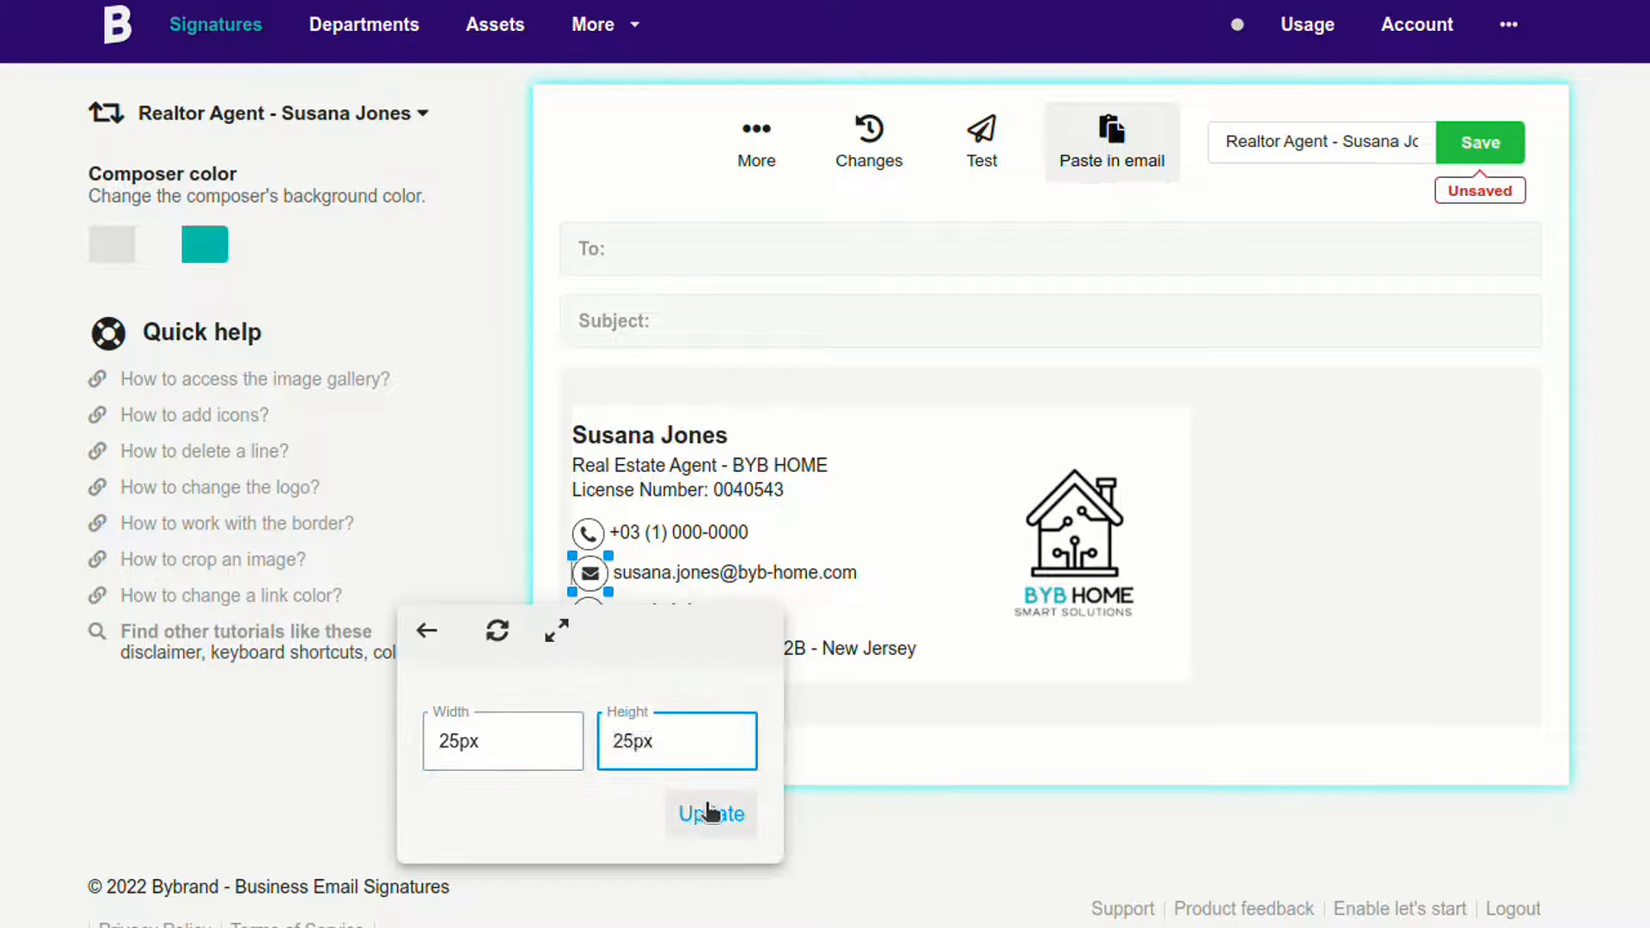
left_click(710, 813)
left_click(911, 595)
left_click(1146, 390)
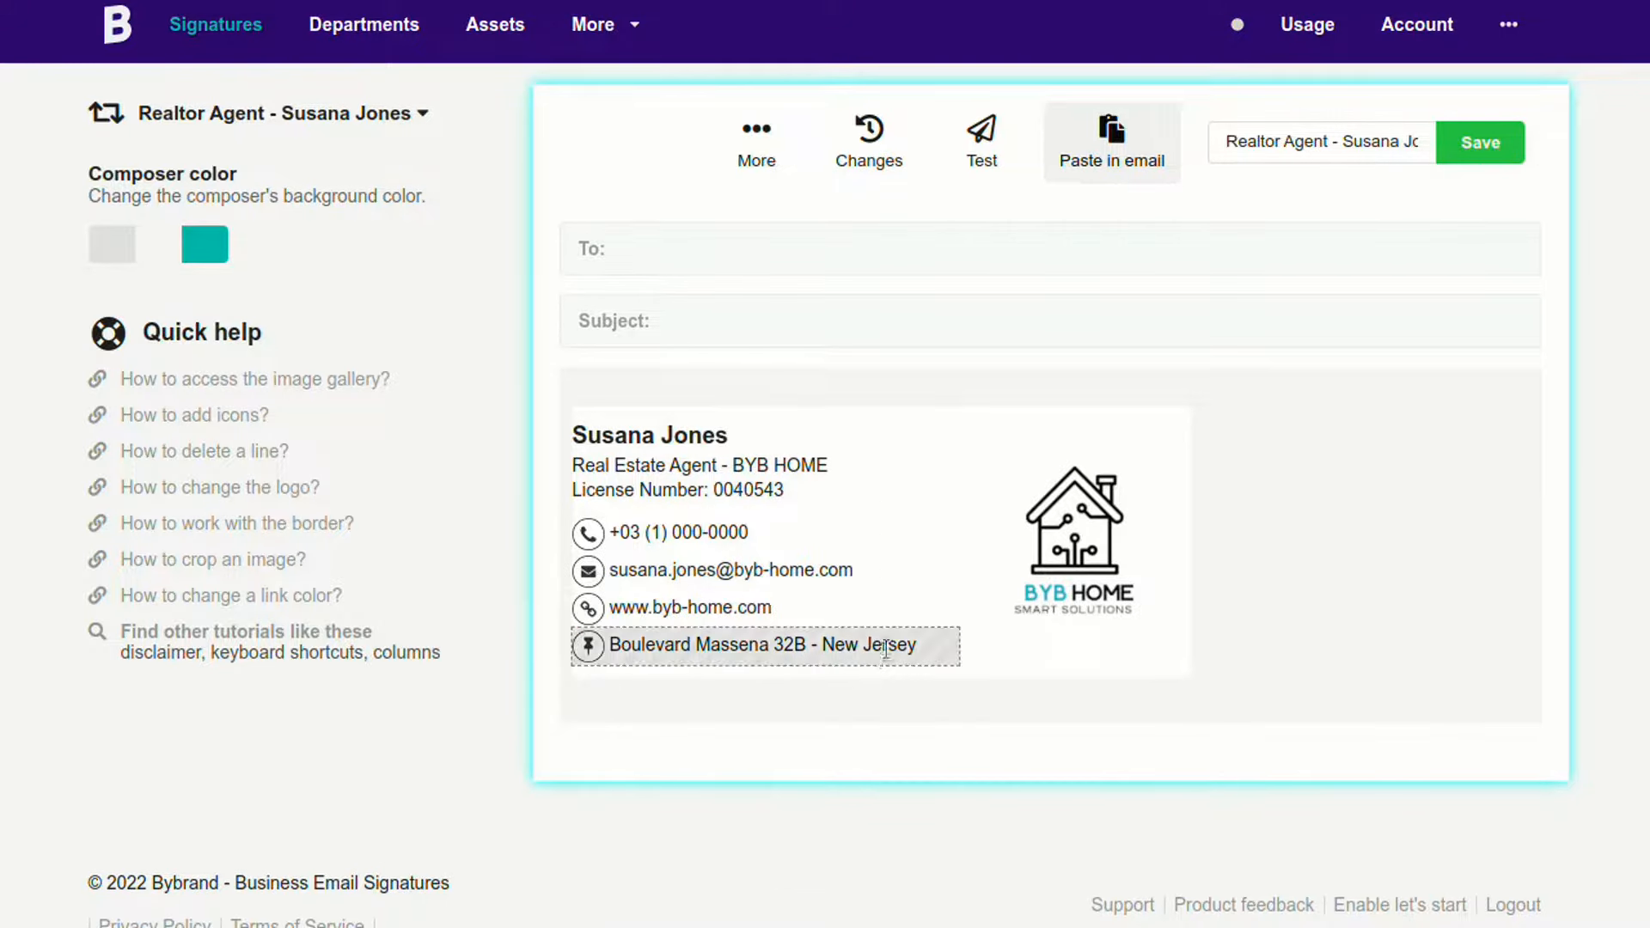
left_click(1452, 148)
left_click(722, 644)
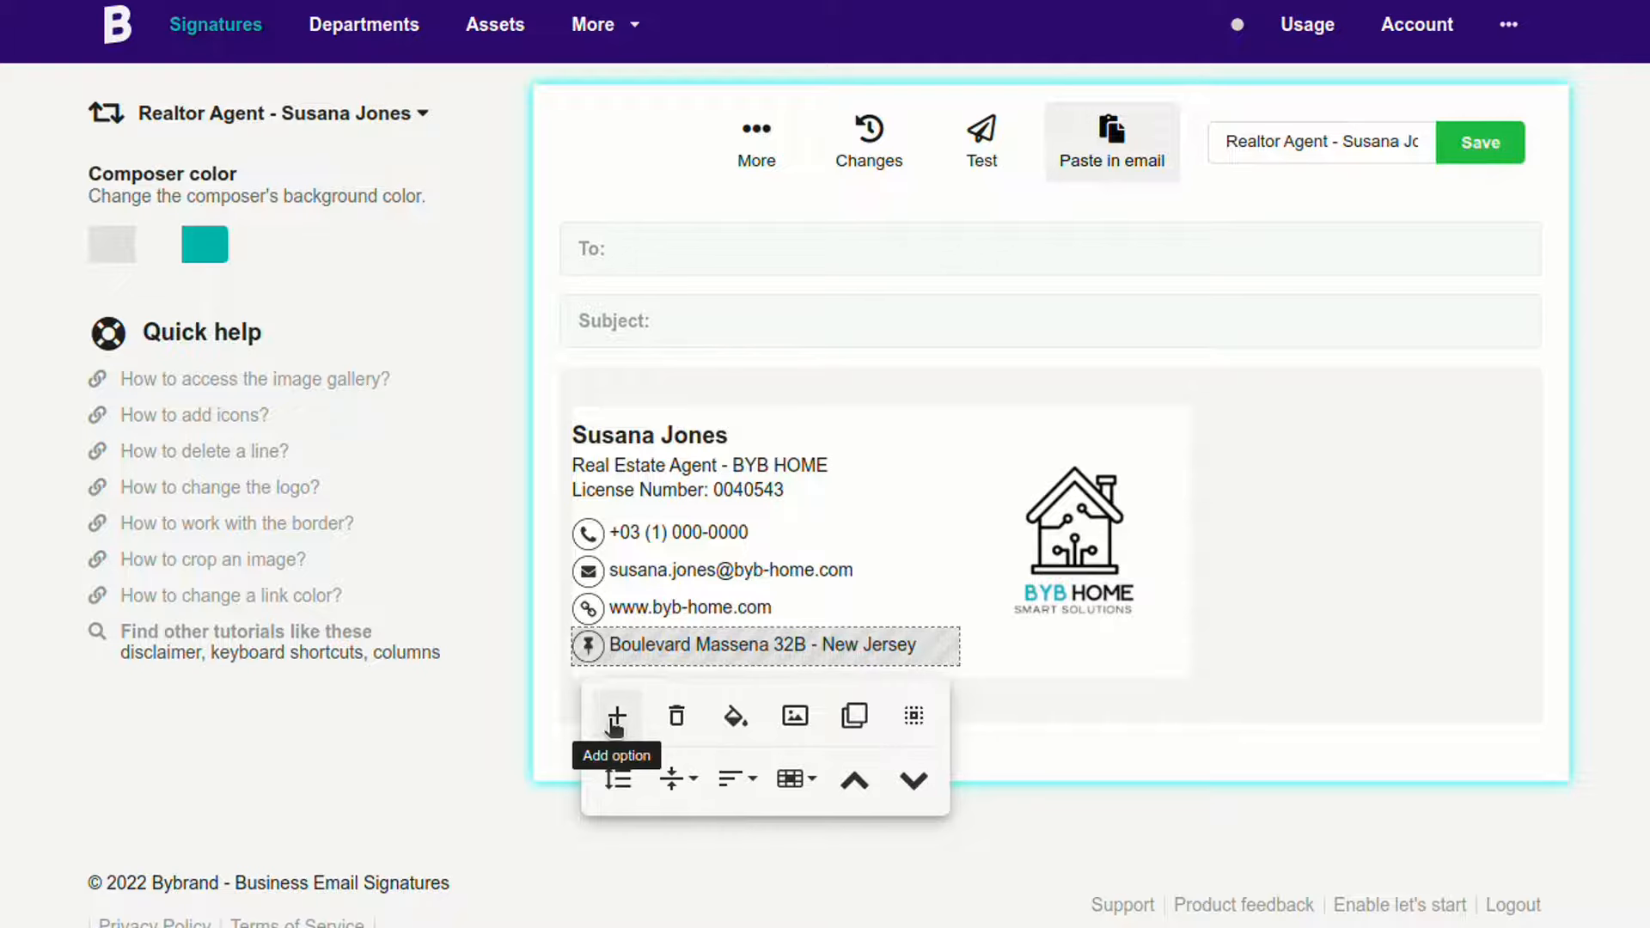
Step: Add a Footer area row below the address line of the signature
left_click(615, 720)
left_click(1446, 704)
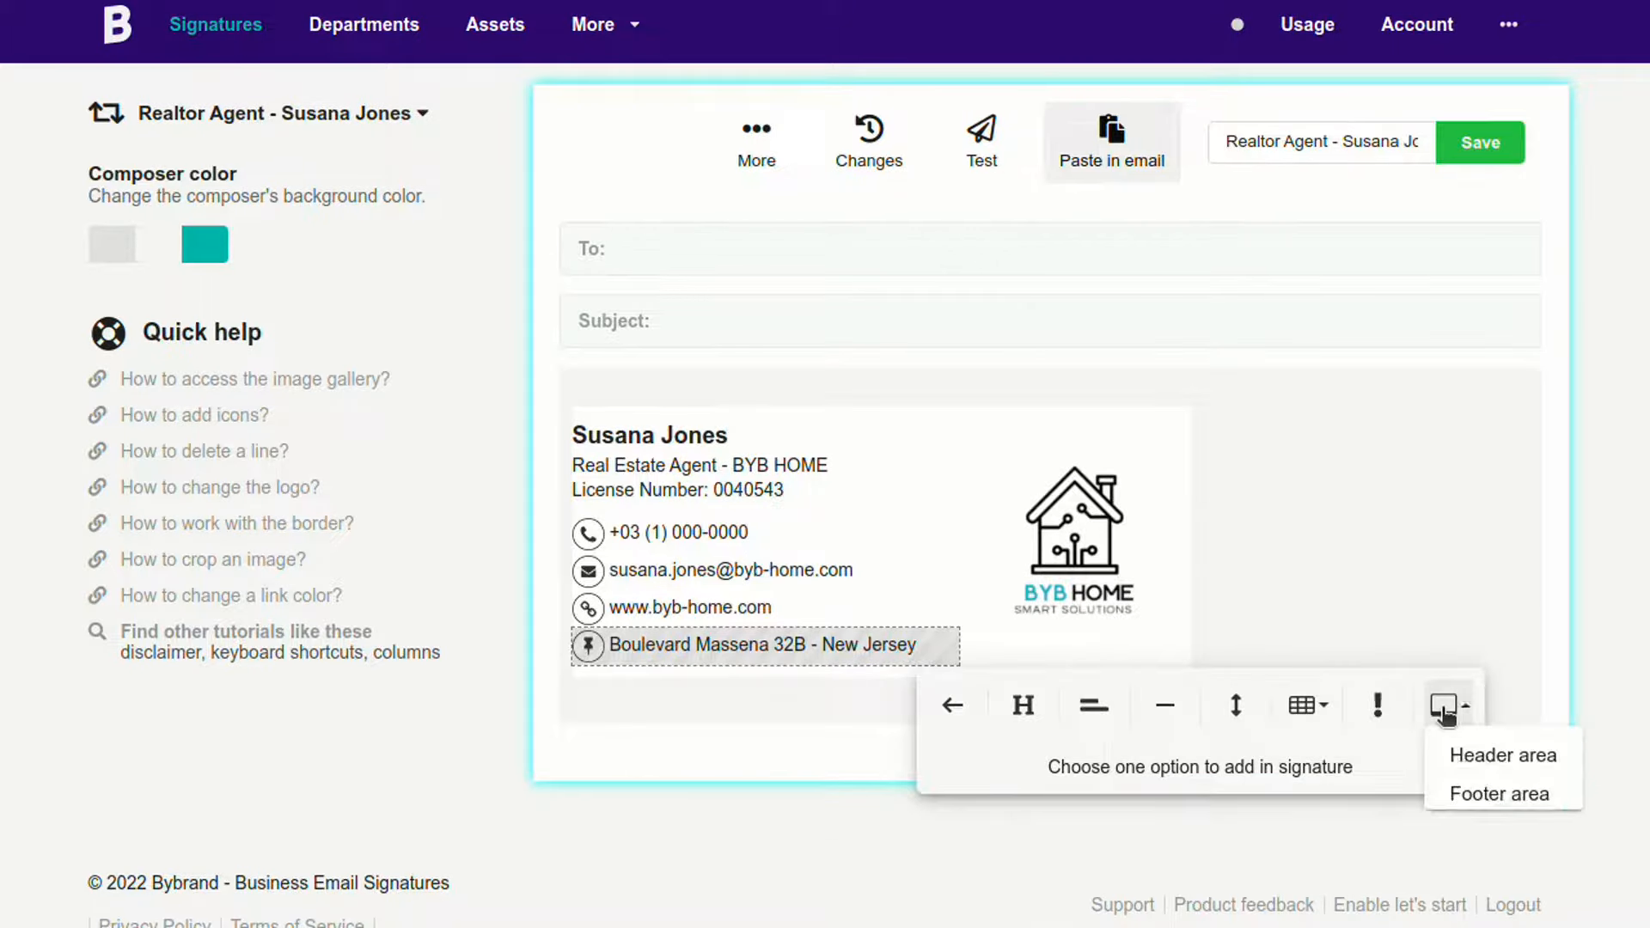
left_click(1476, 792)
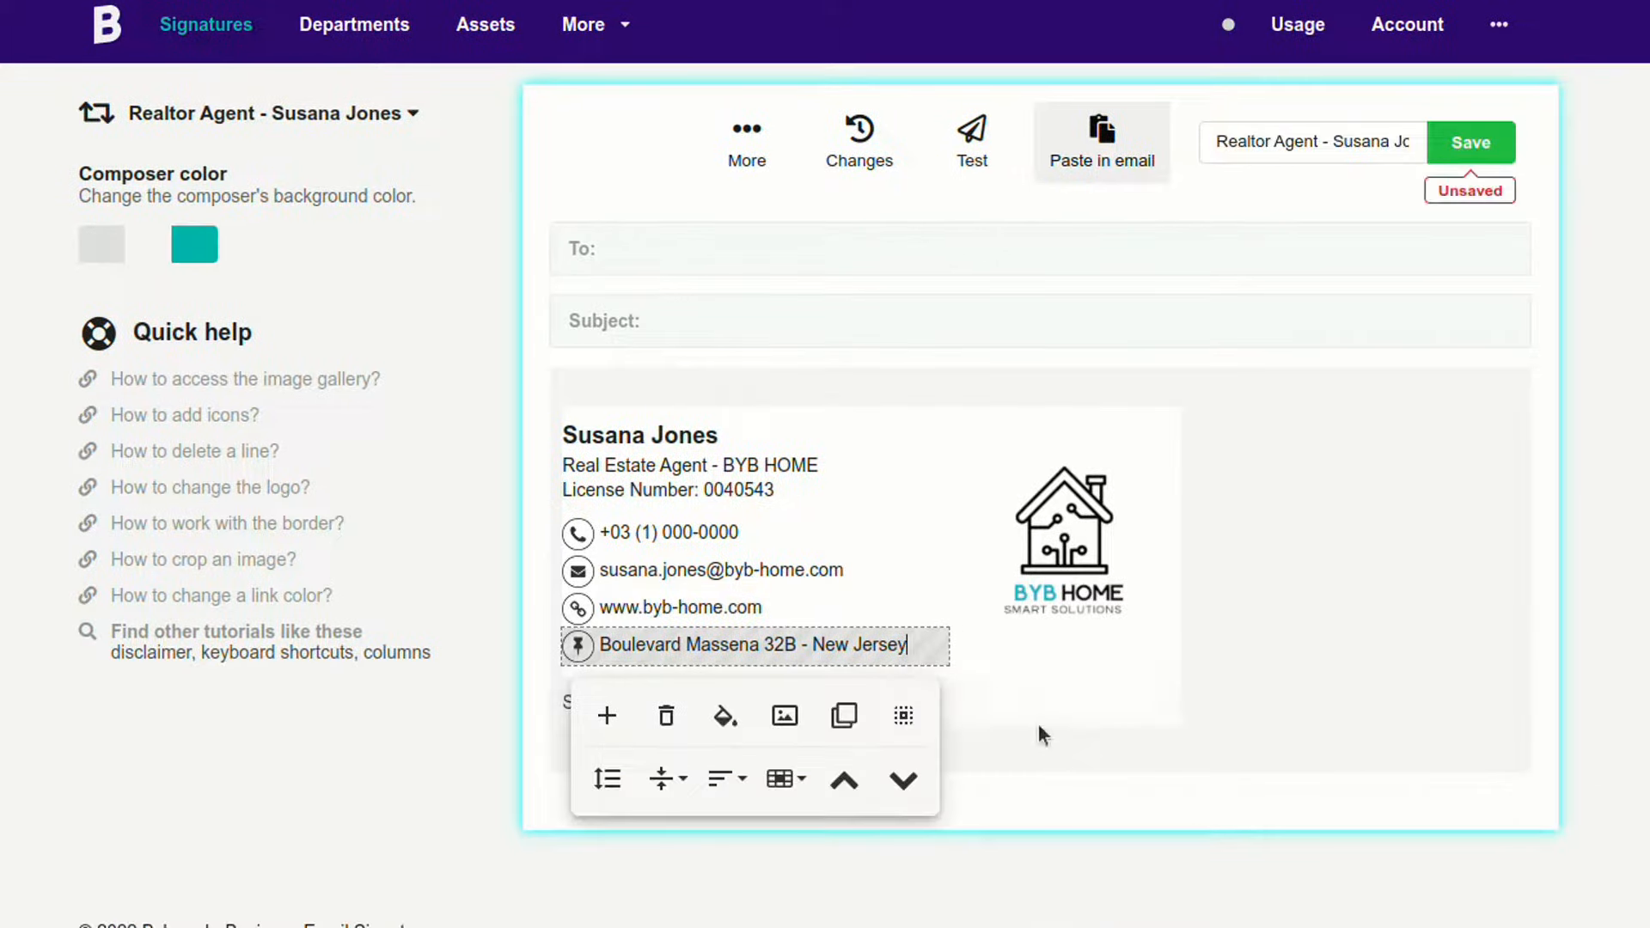
Step: Select the new footer's placeholder text and open the image gallery for the banner
left_click(1028, 696)
triple_click(1027, 697)
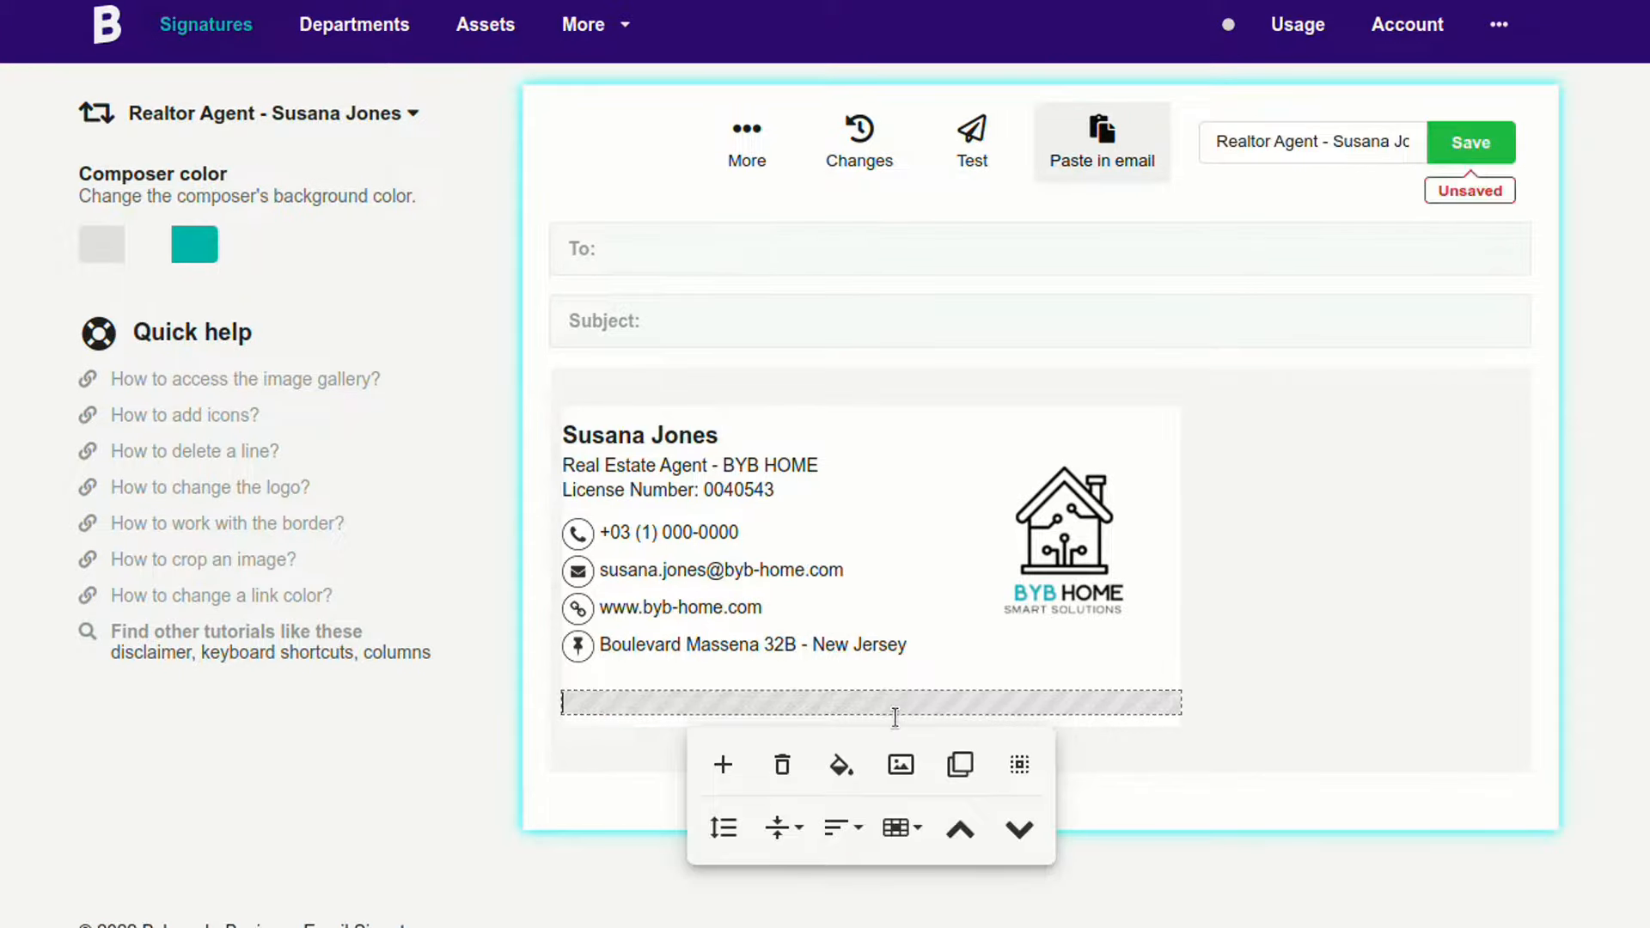
left_click(903, 764)
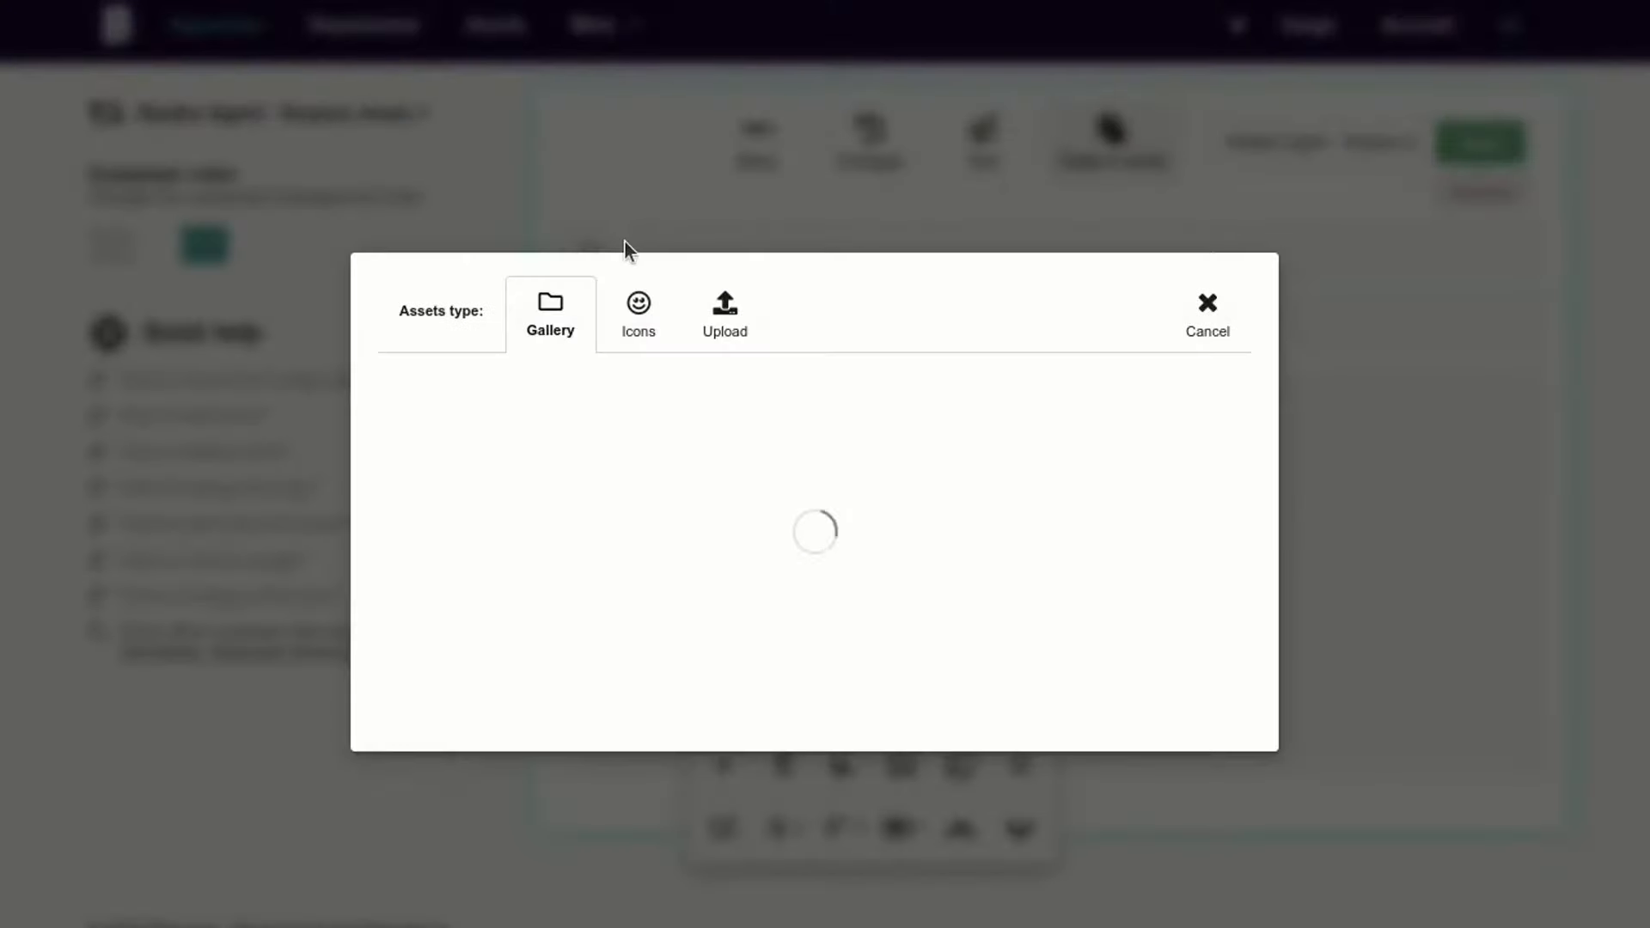
Step: Shrink the house-ad banner to about 700 px wide to fit the signature
left_click(730, 90)
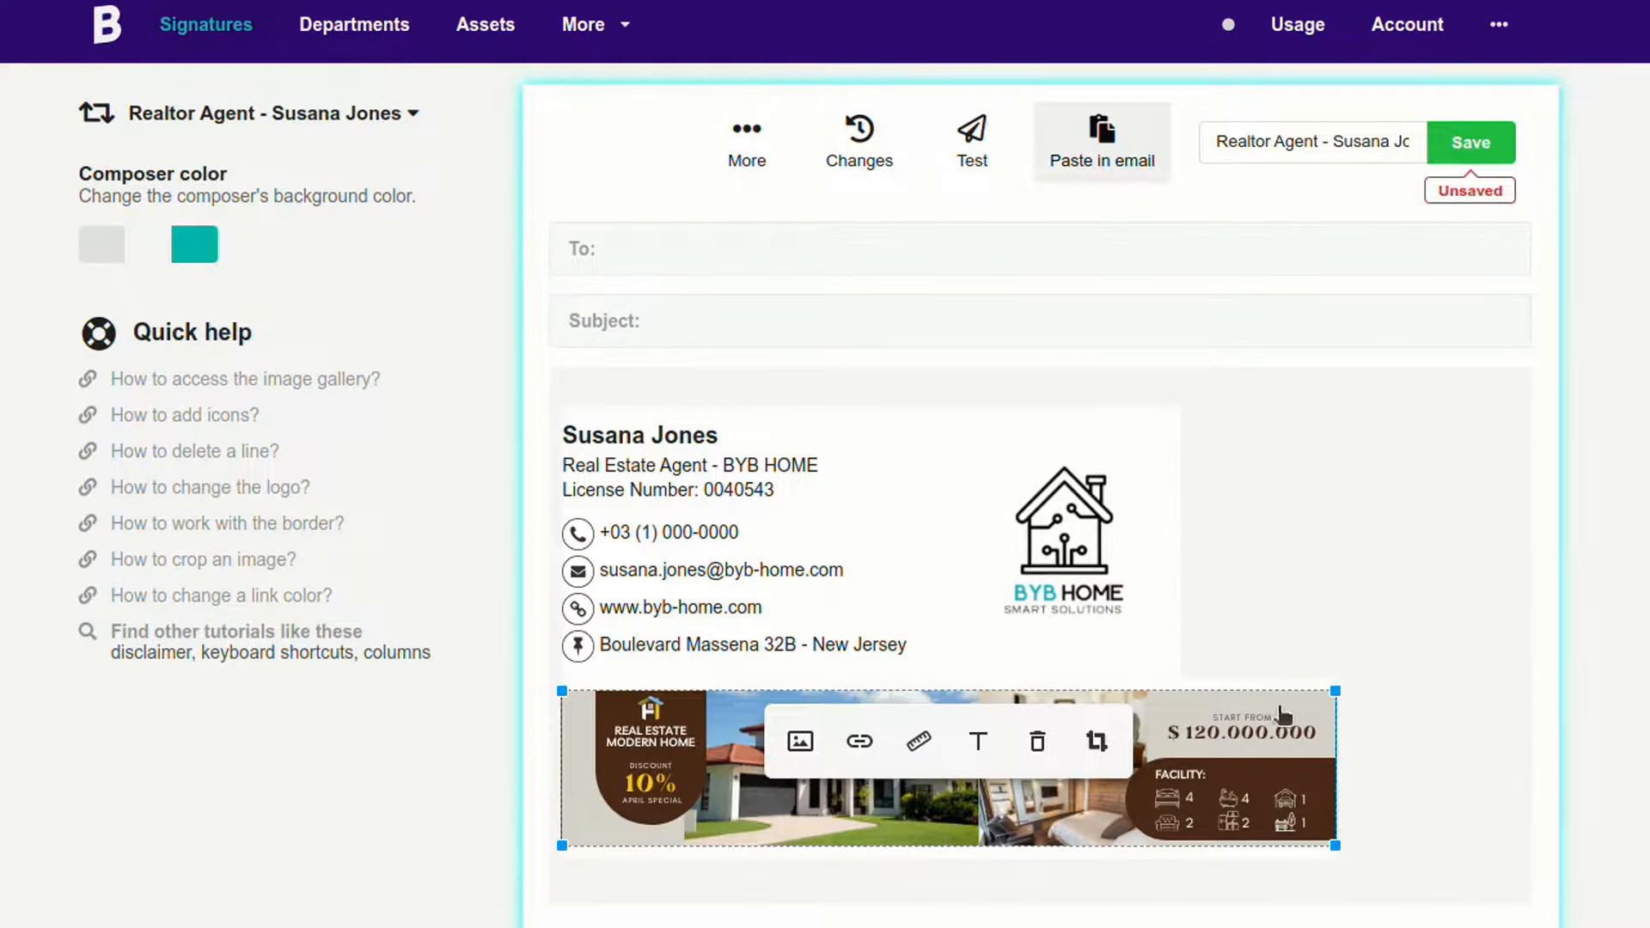
left_click_drag(1333, 688, 1174, 698)
left_click(1269, 637)
scroll(1057, 524, "down", 1)
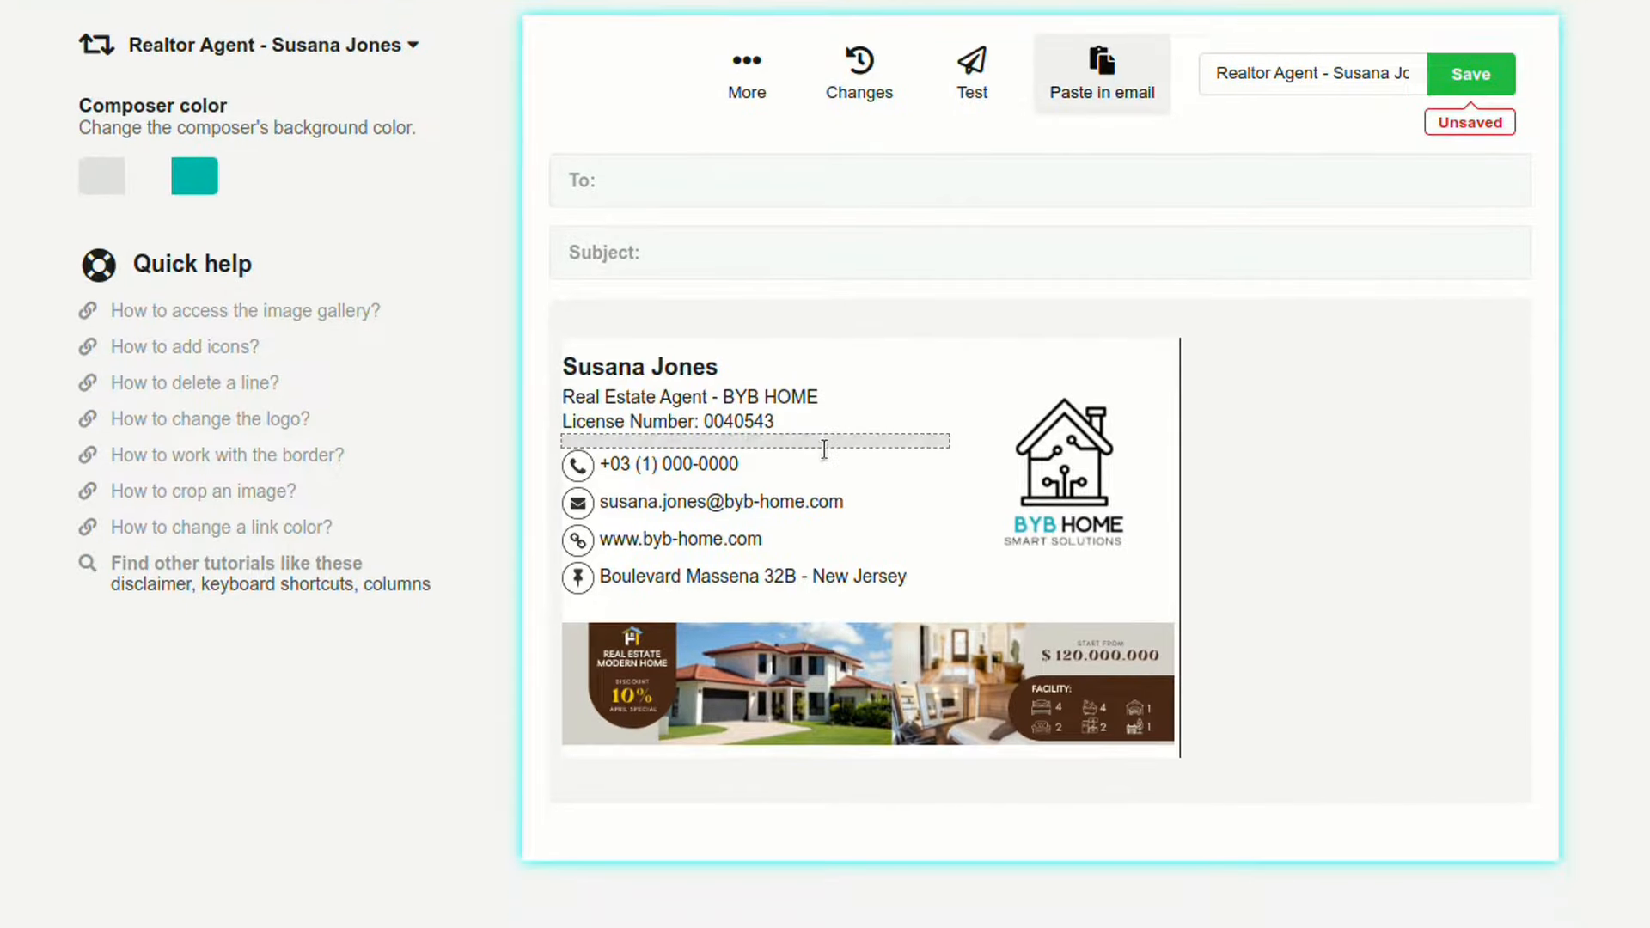
Step: Save the signature and select the banner image to begin adding a link
left_click(1476, 77)
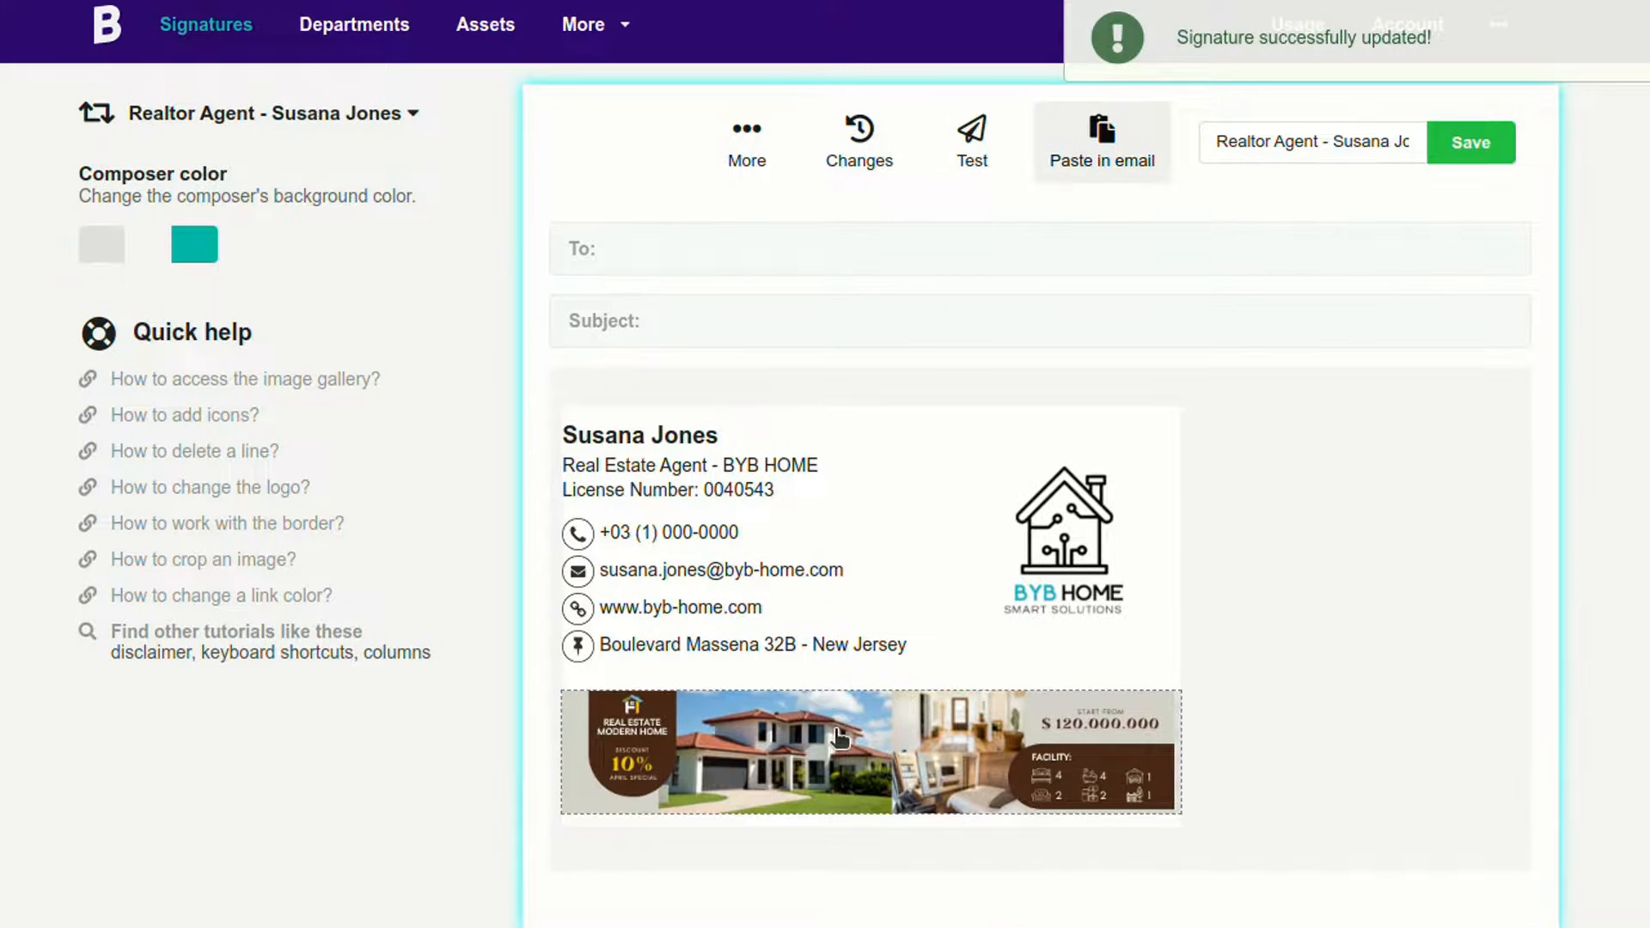
left_click(839, 736)
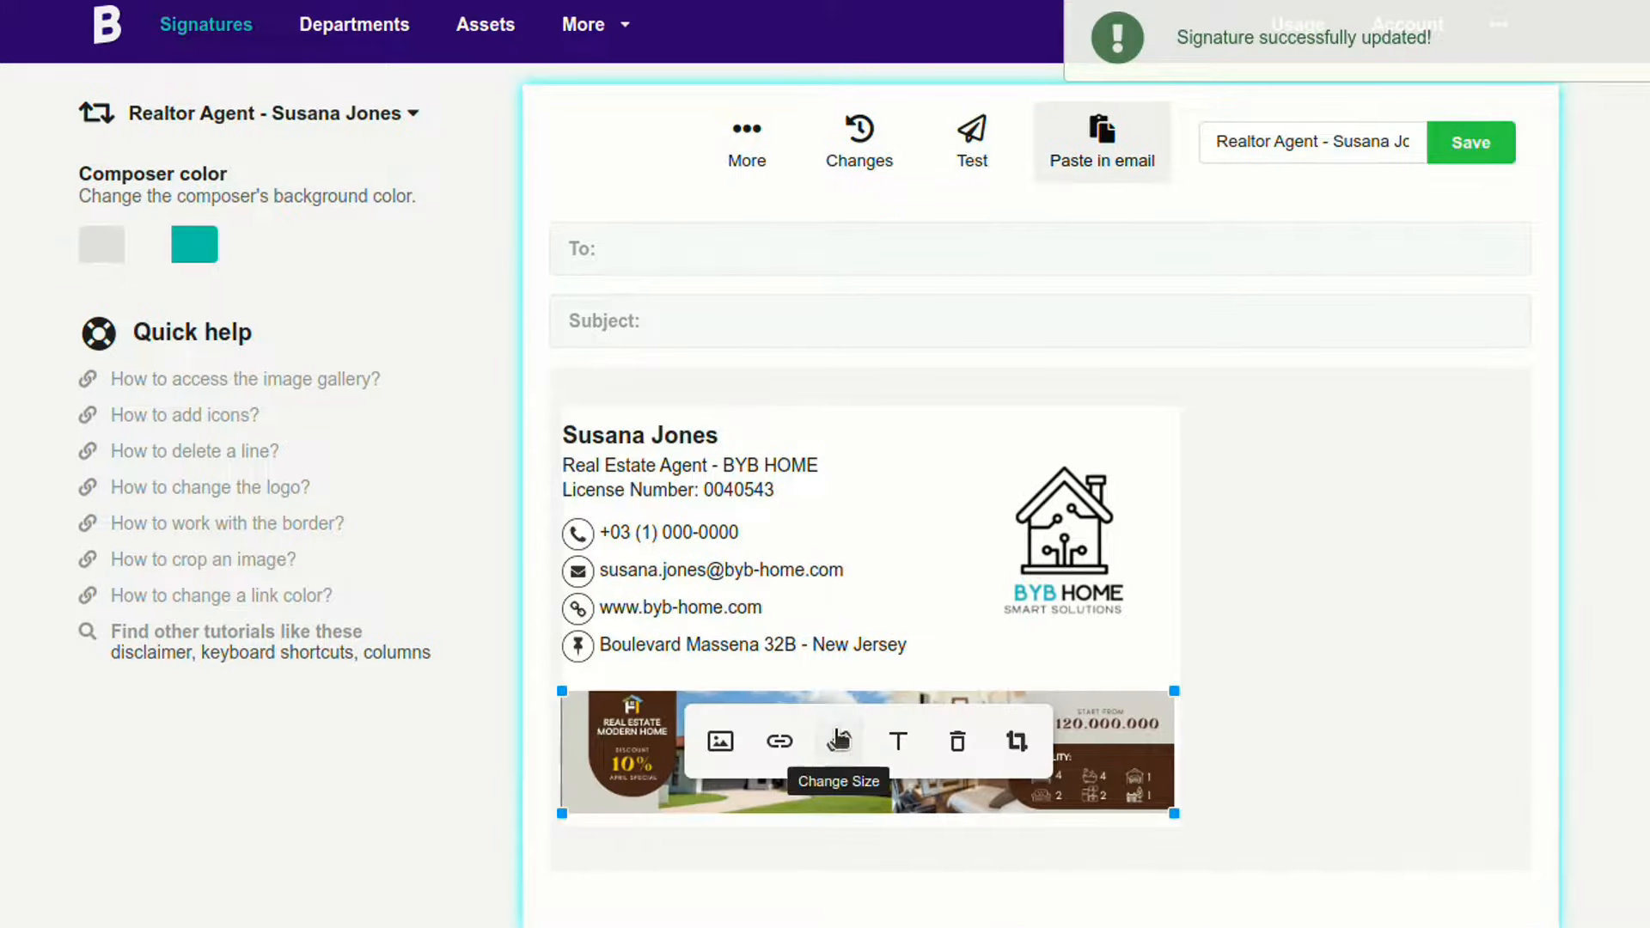
left_click(780, 744)
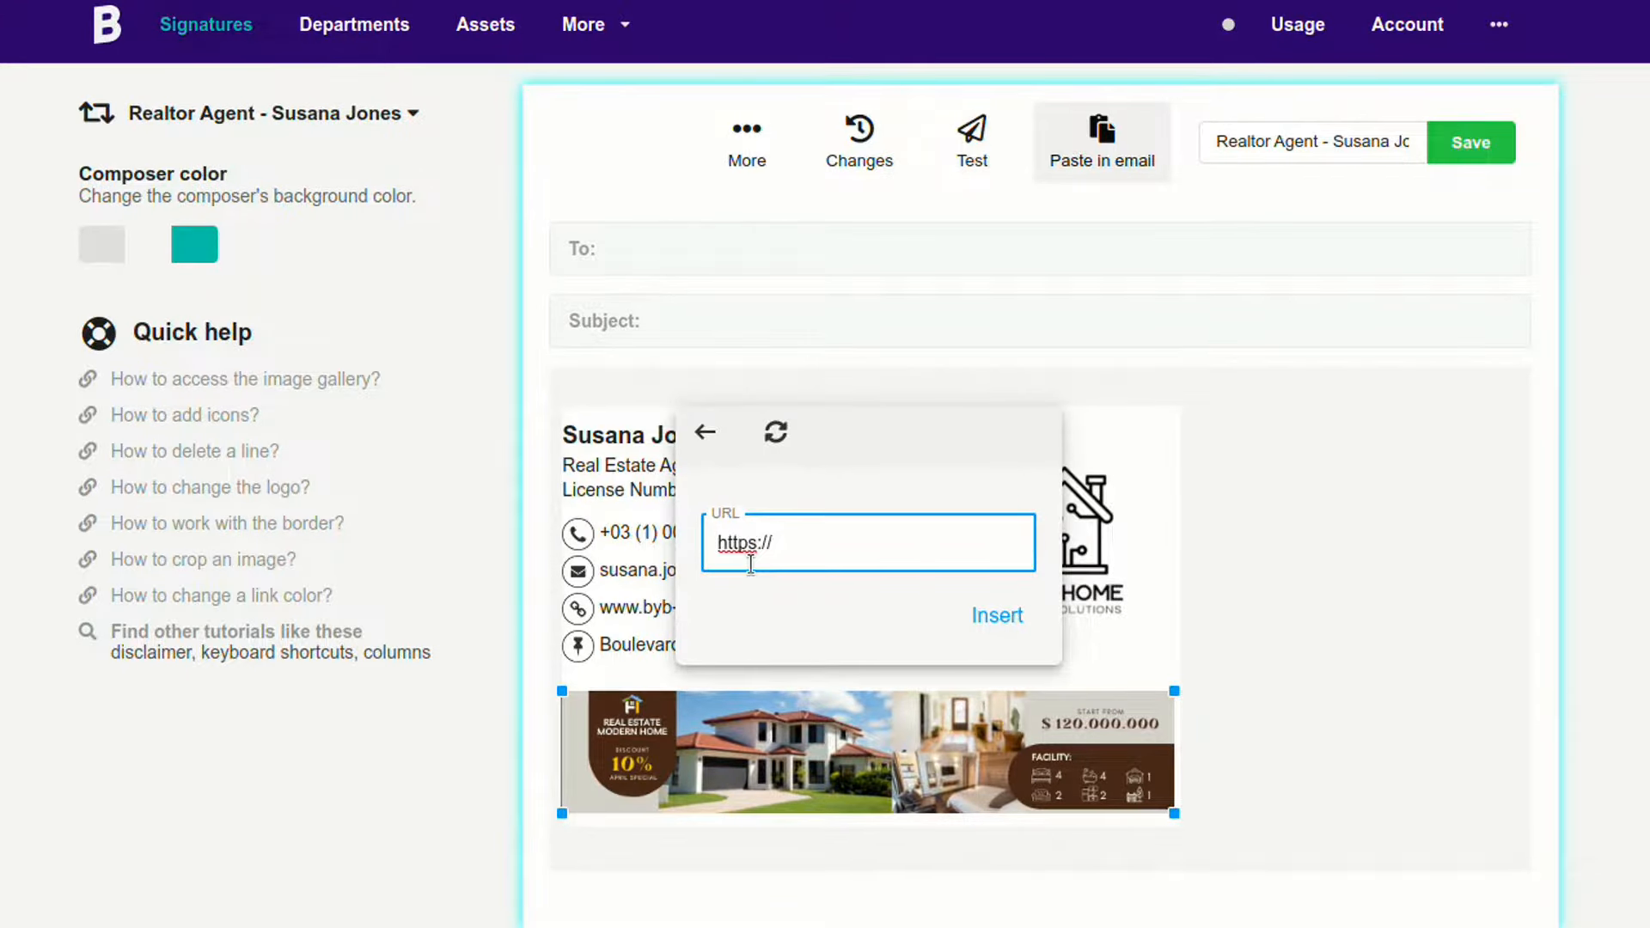
type("byb-home.com/oferts")
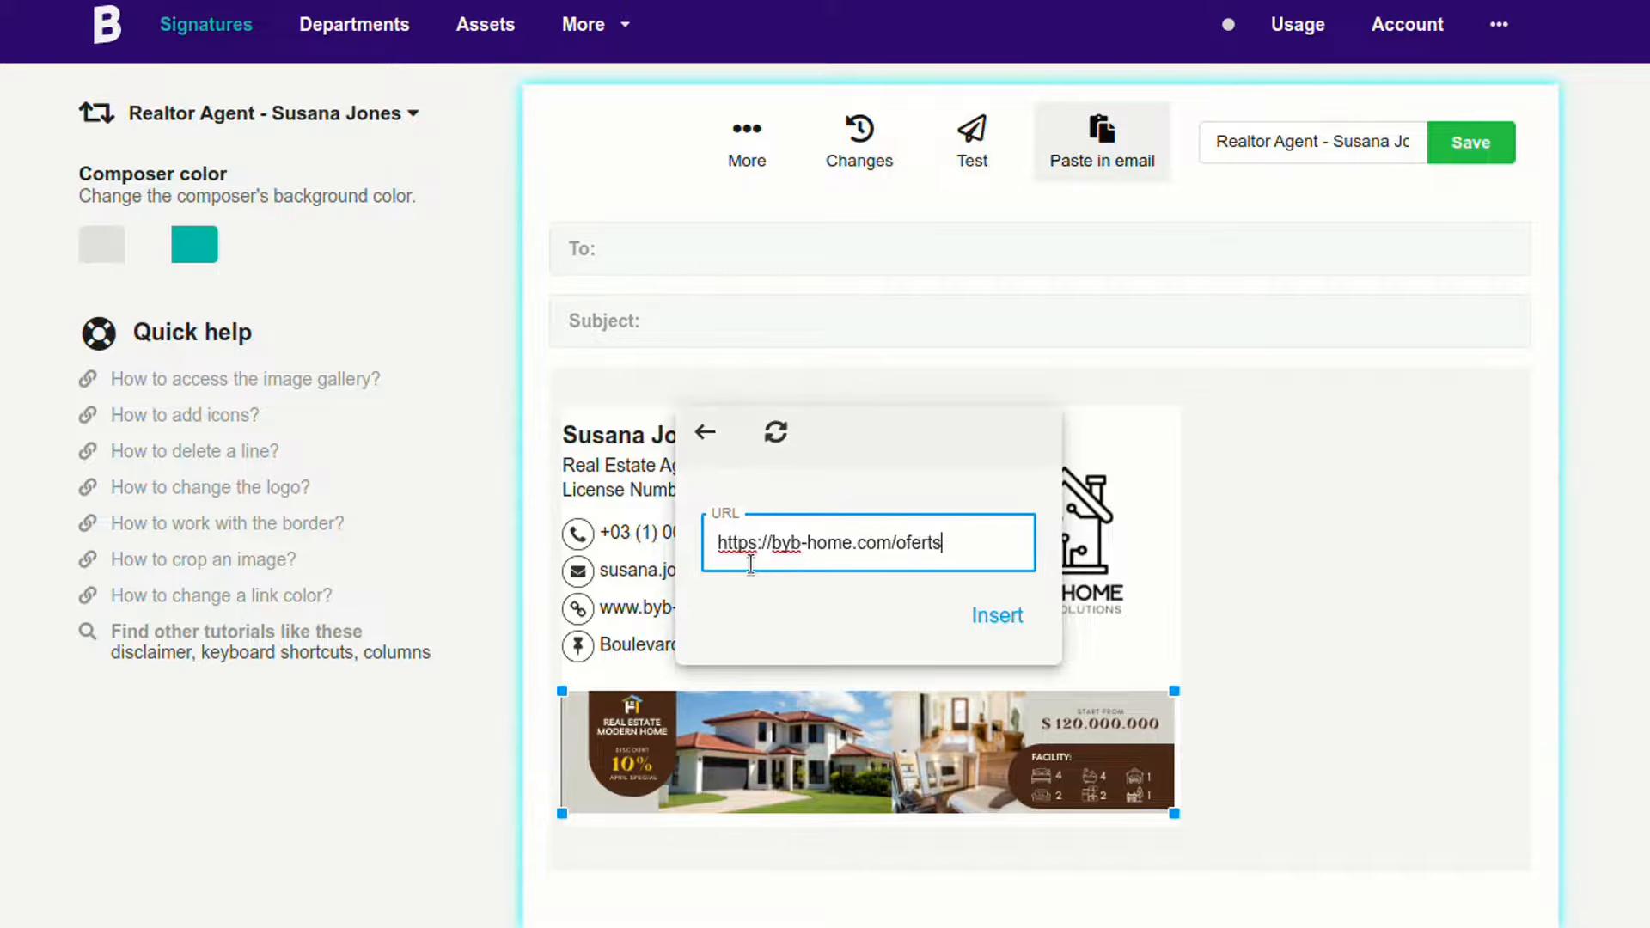
left_click(1022, 617)
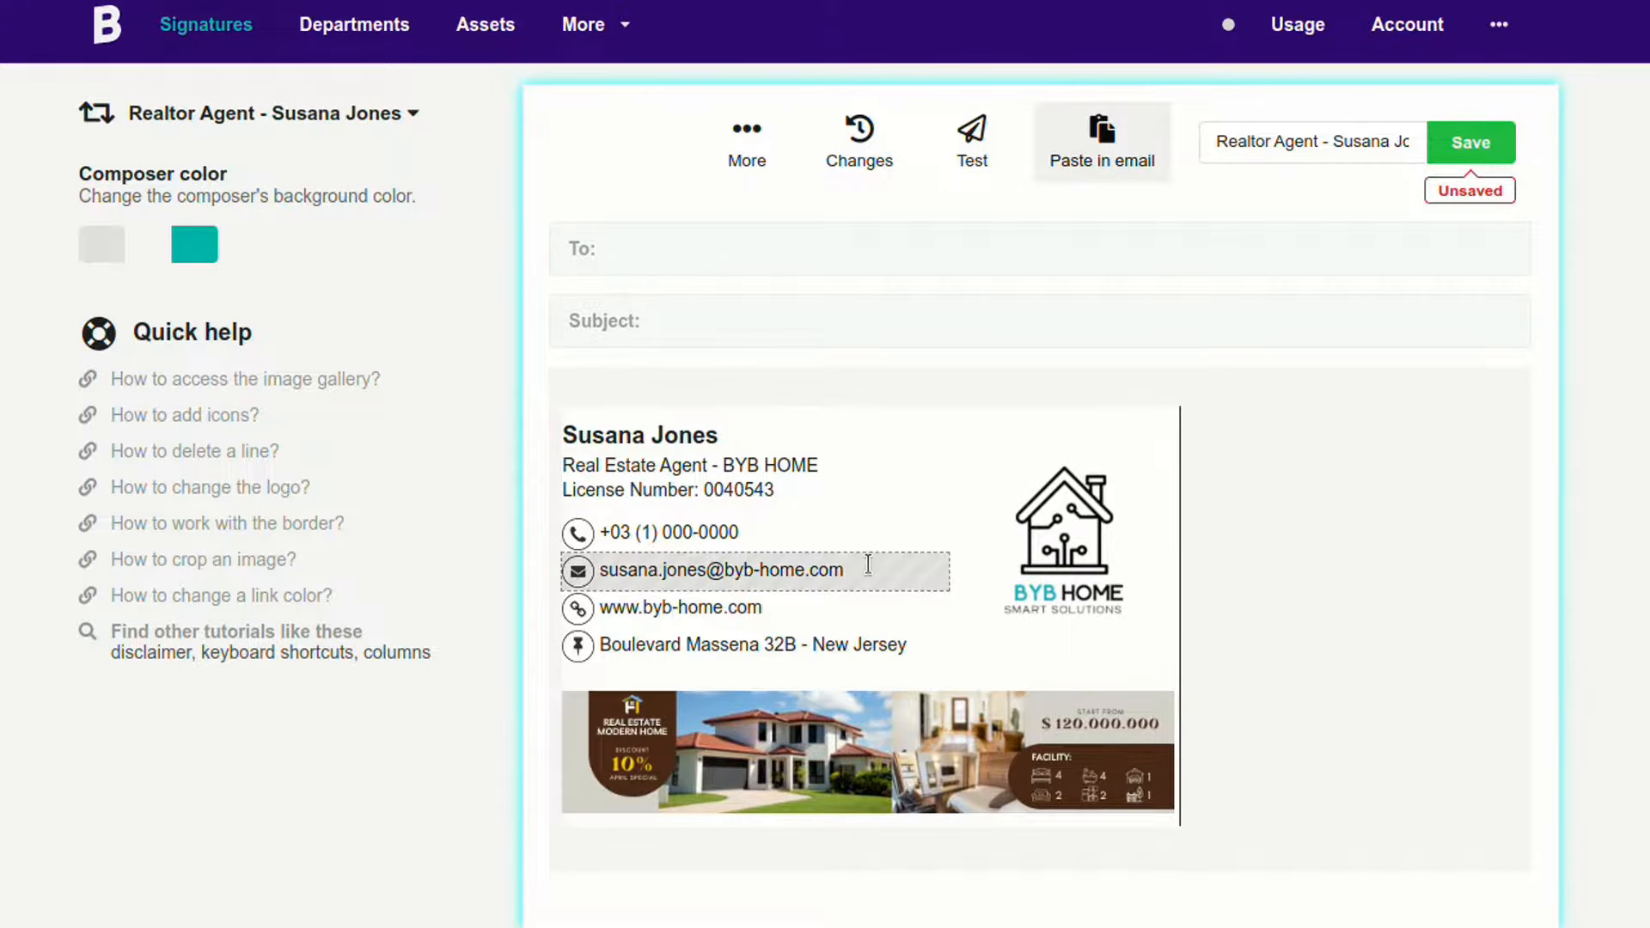
left_click(801, 644)
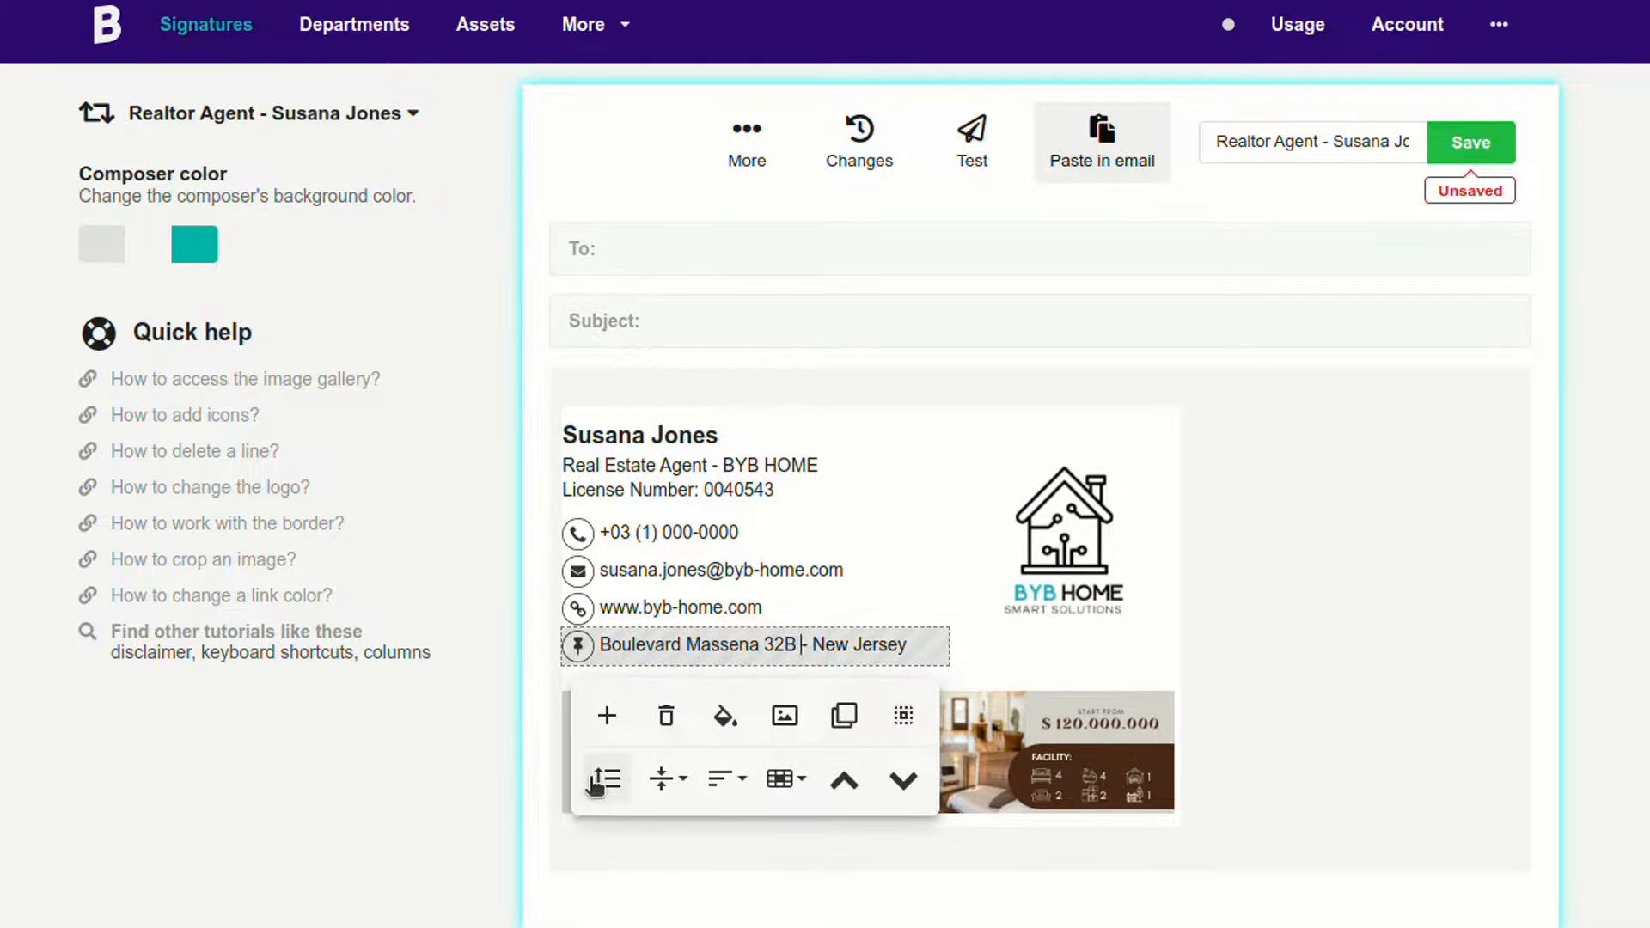
Step: Apply 2px top and bottom padding to the address row and the website row
left_click(602, 777)
left_click(1066, 552)
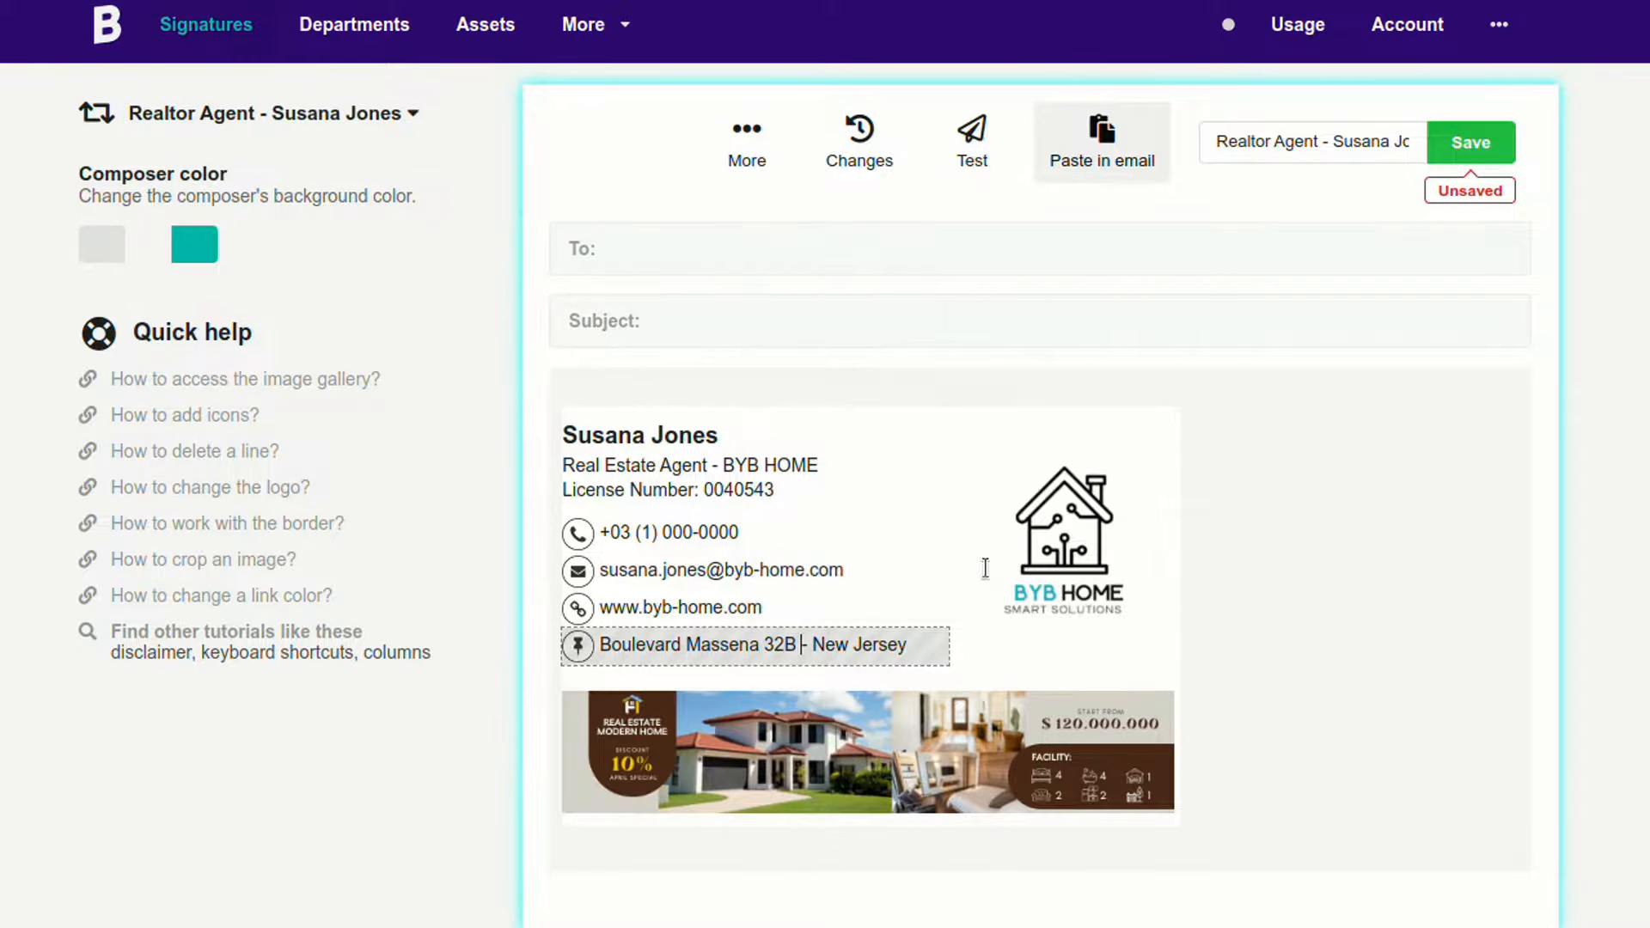
left_click(762, 608)
left_click(608, 741)
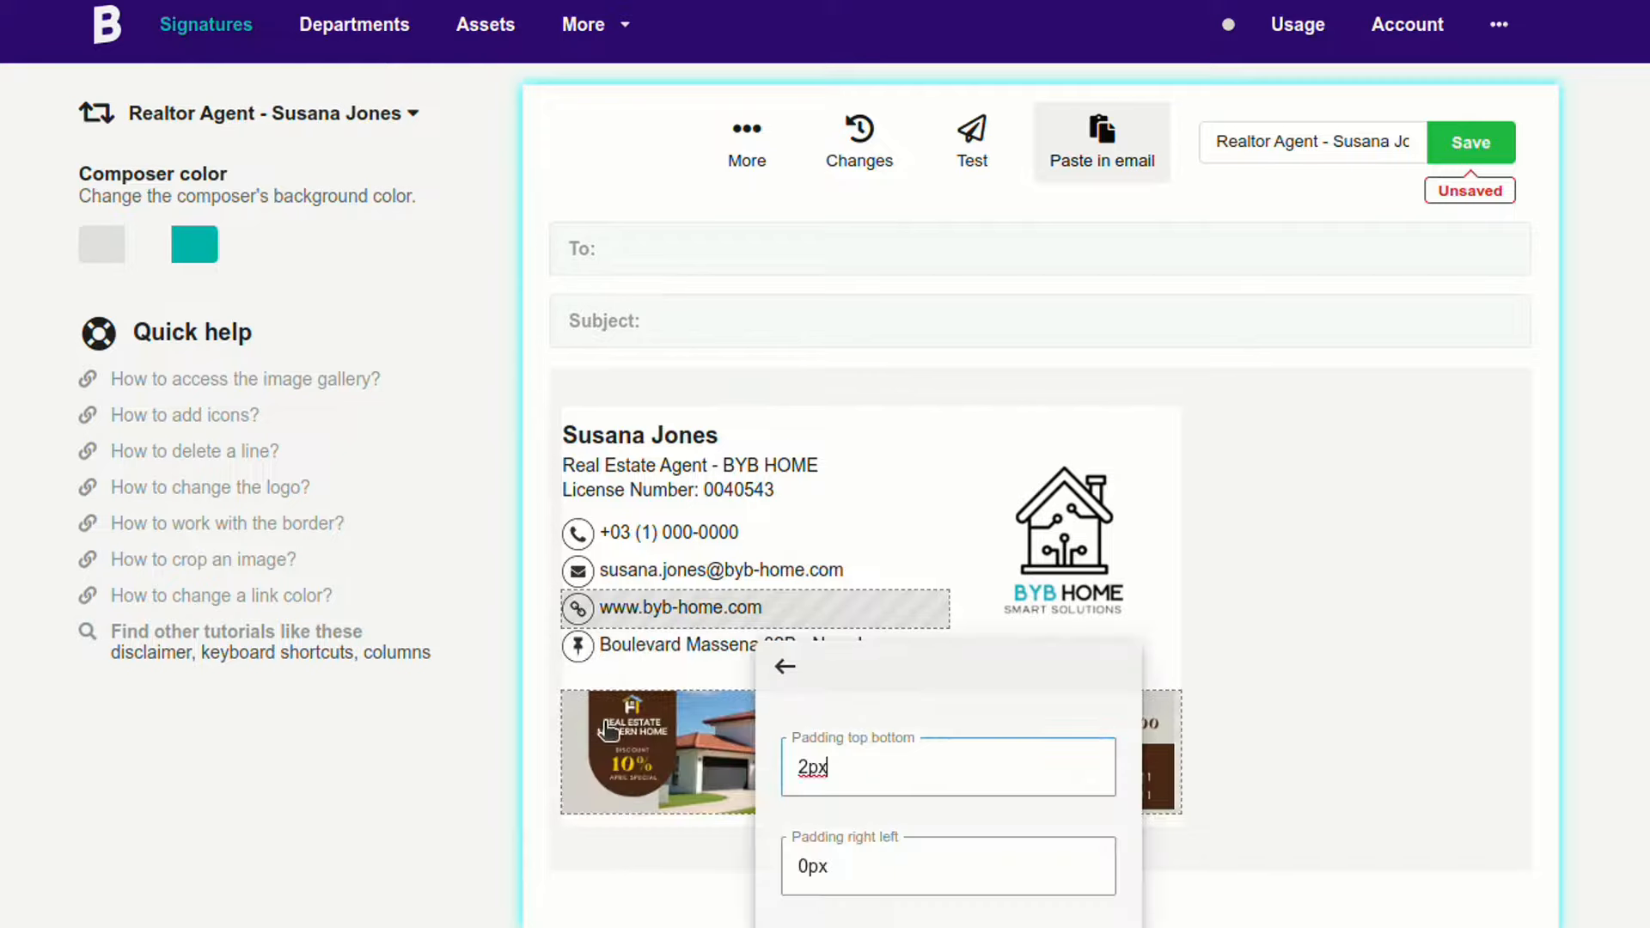
left_click(1214, 427)
Step: Save the signature and bring up the test email panel
scroll(1241, 425, "down", 1)
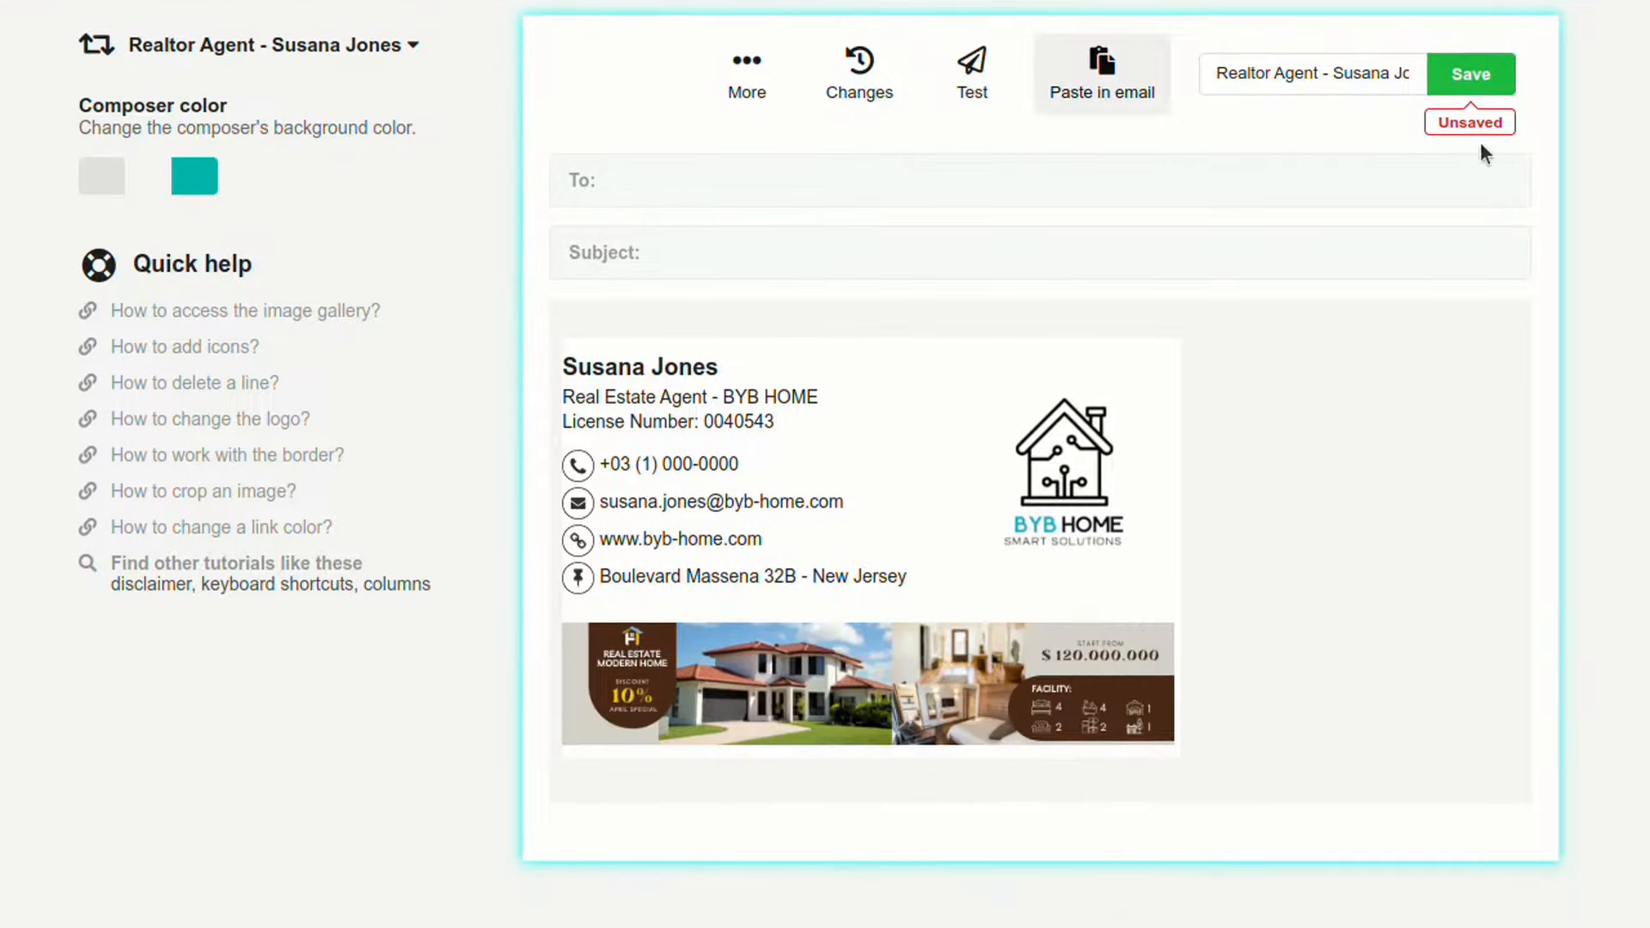
left_click(1470, 73)
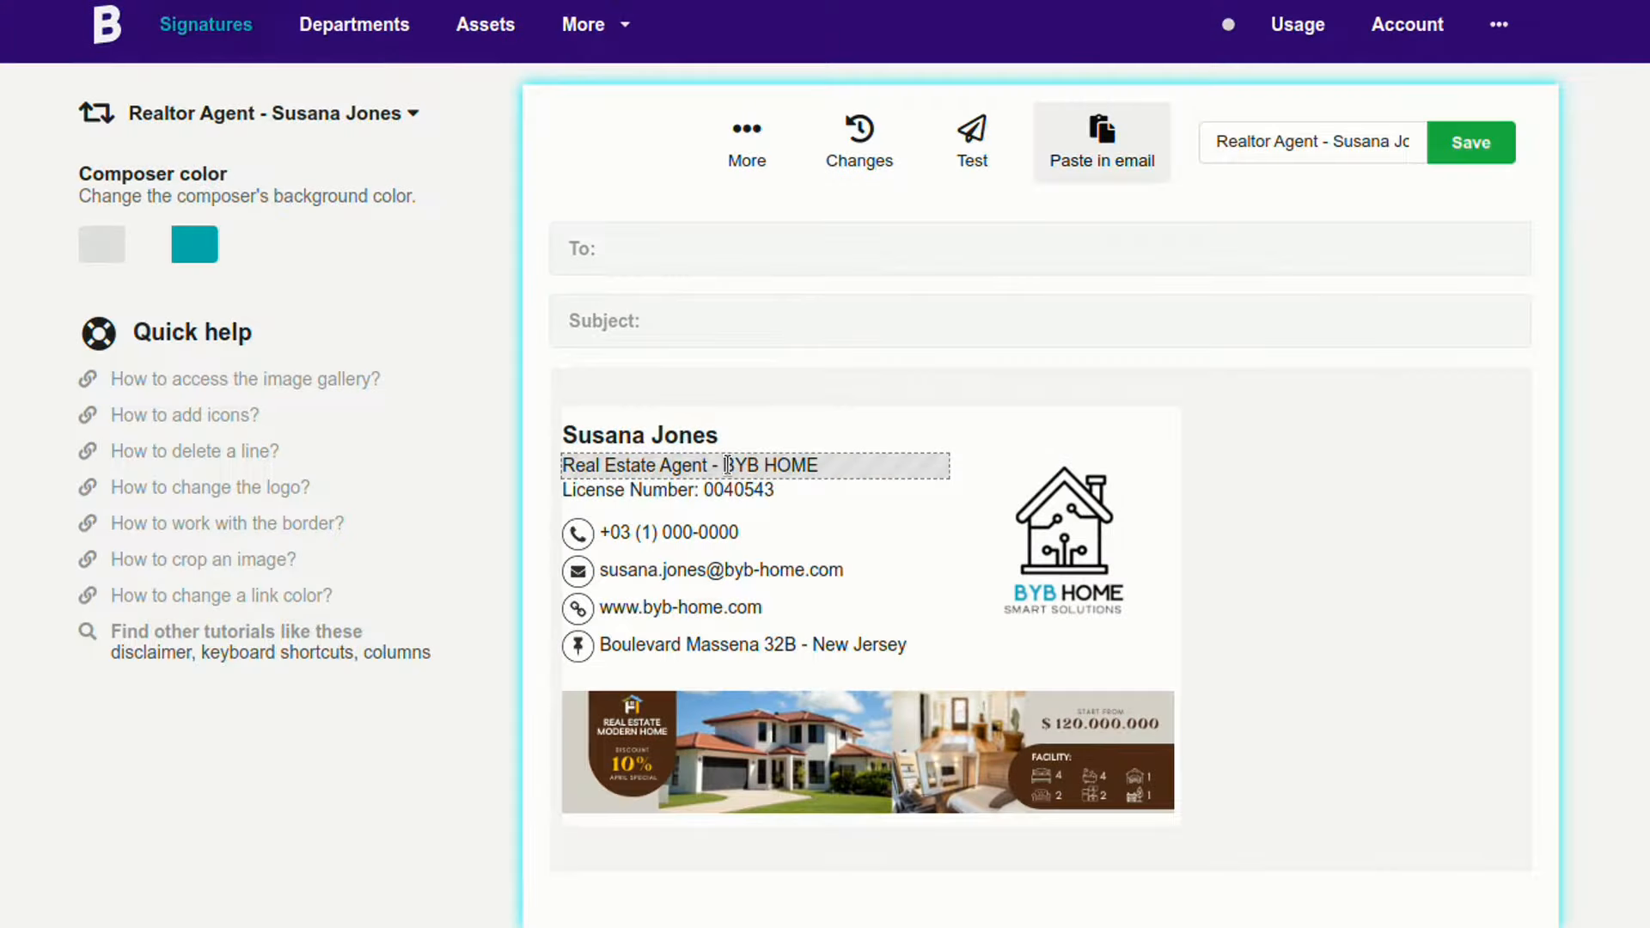
left_click(971, 142)
left_click(1359, 221)
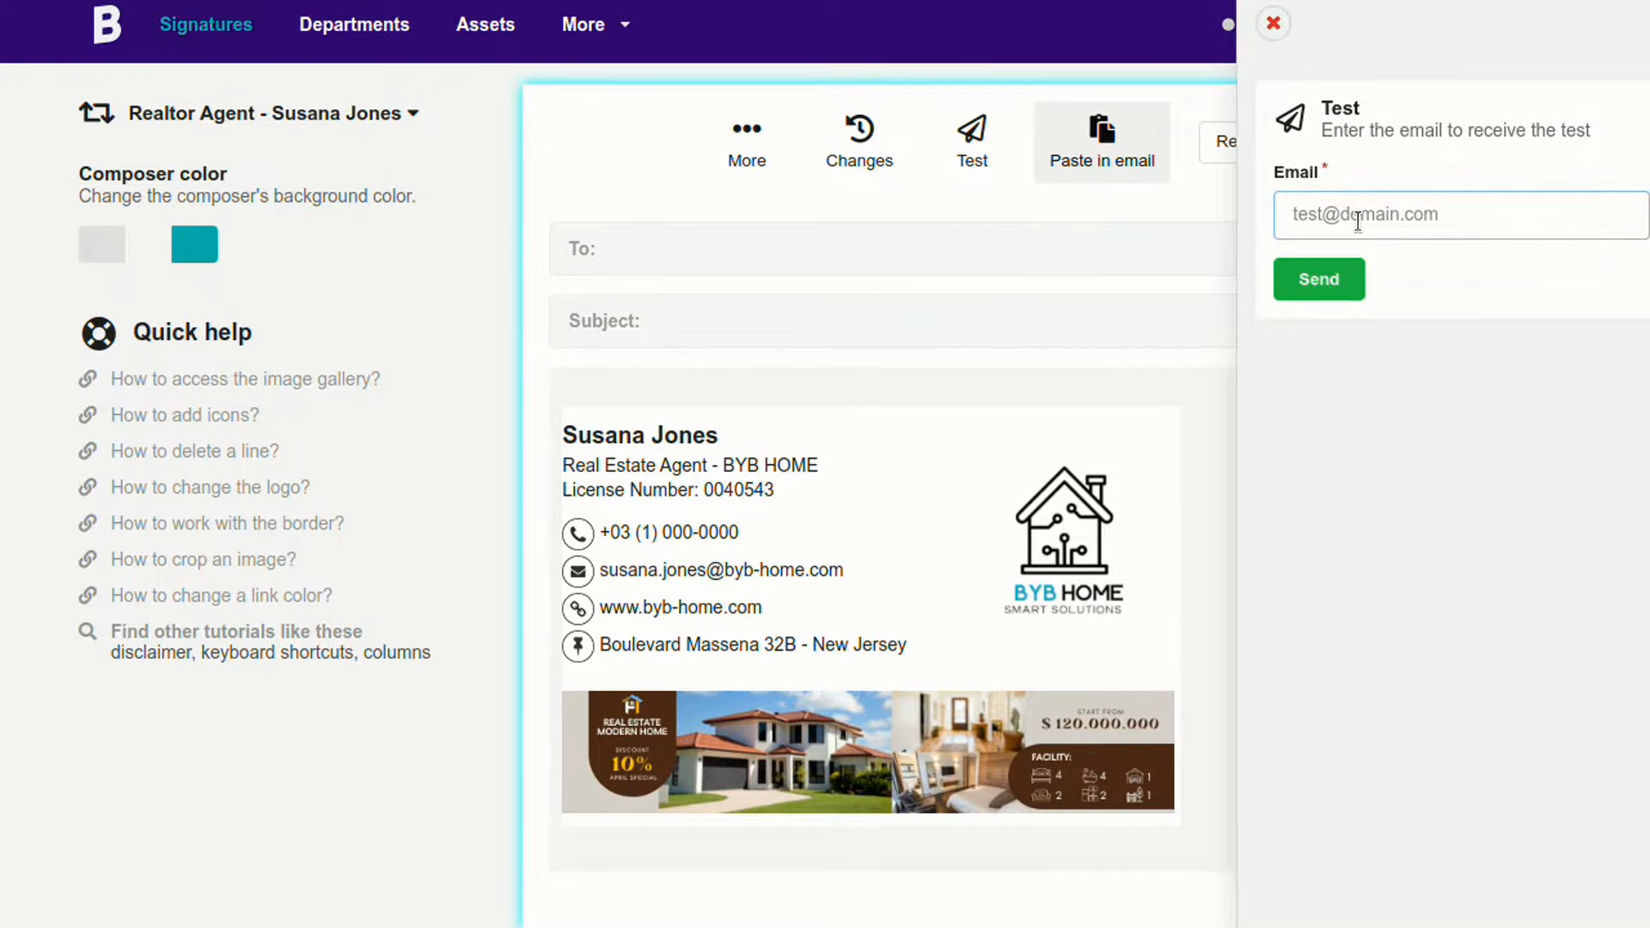
left_click(1272, 26)
left_click(740, 164)
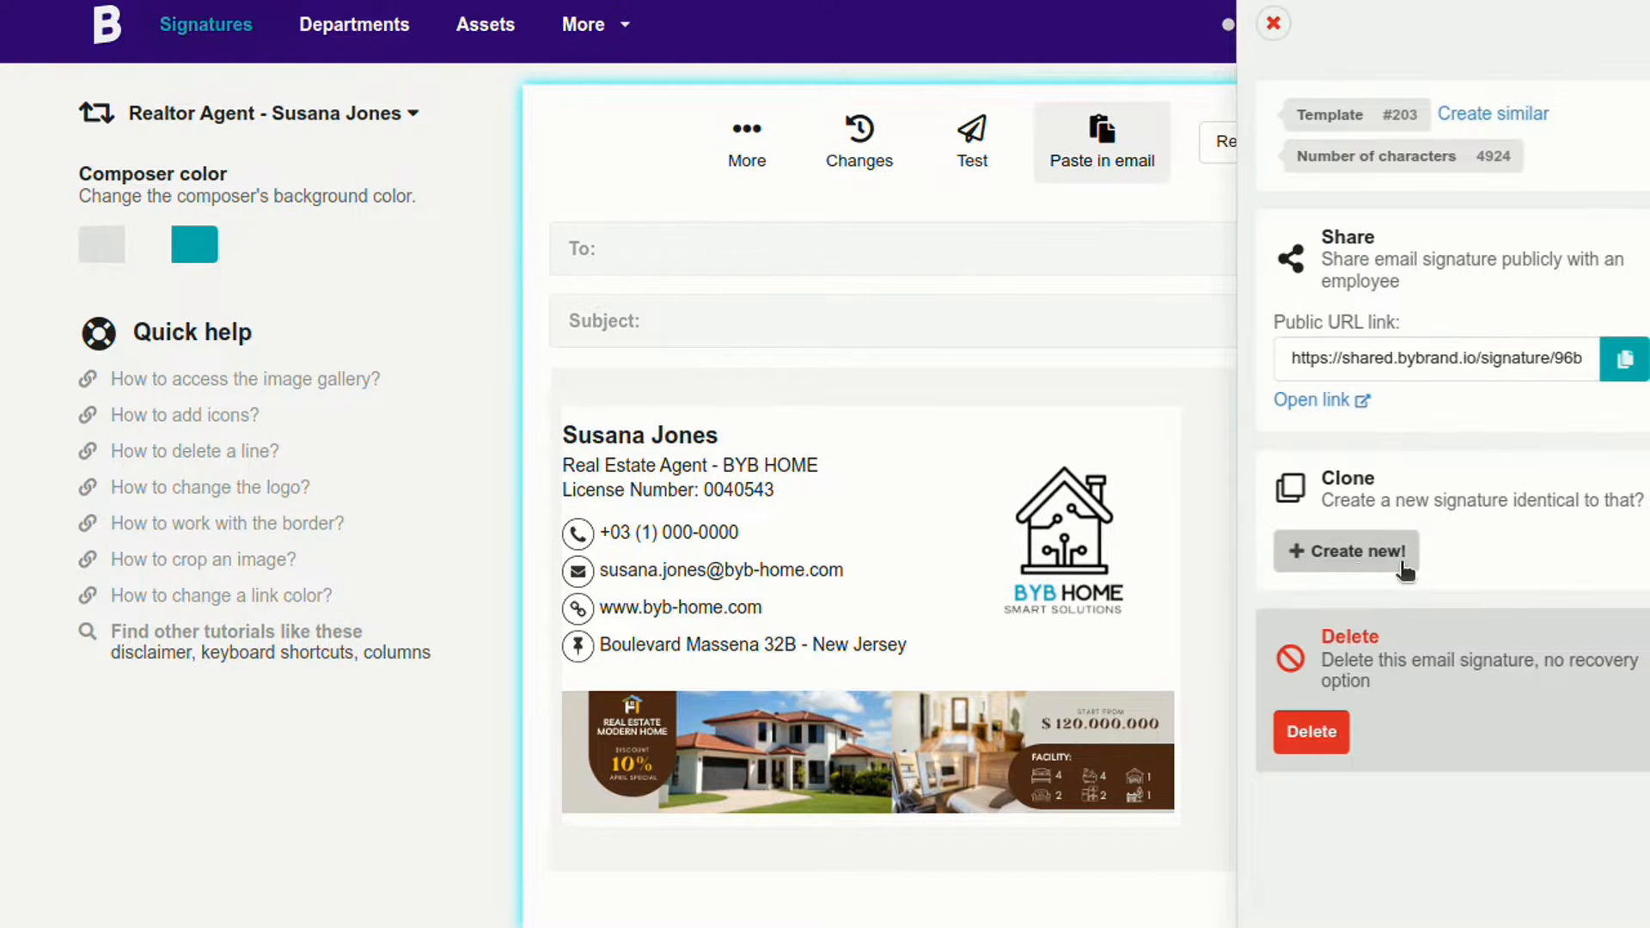
scroll(1345, 471, "down", 1)
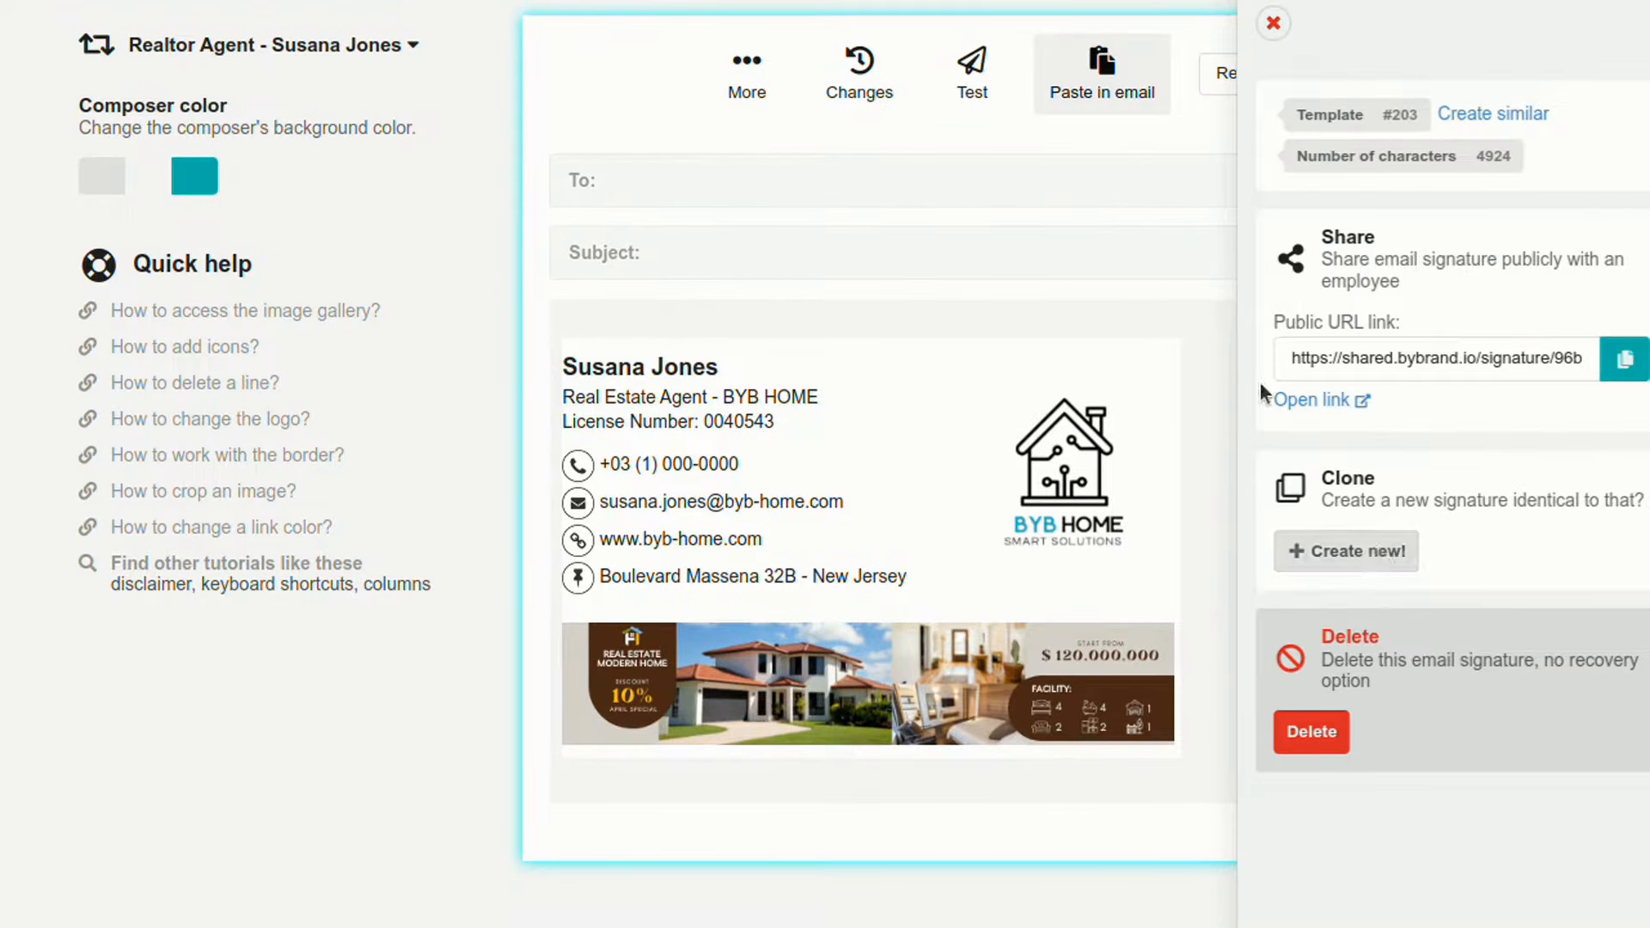
left_click(1273, 25)
scroll(837, 270, "up", 1)
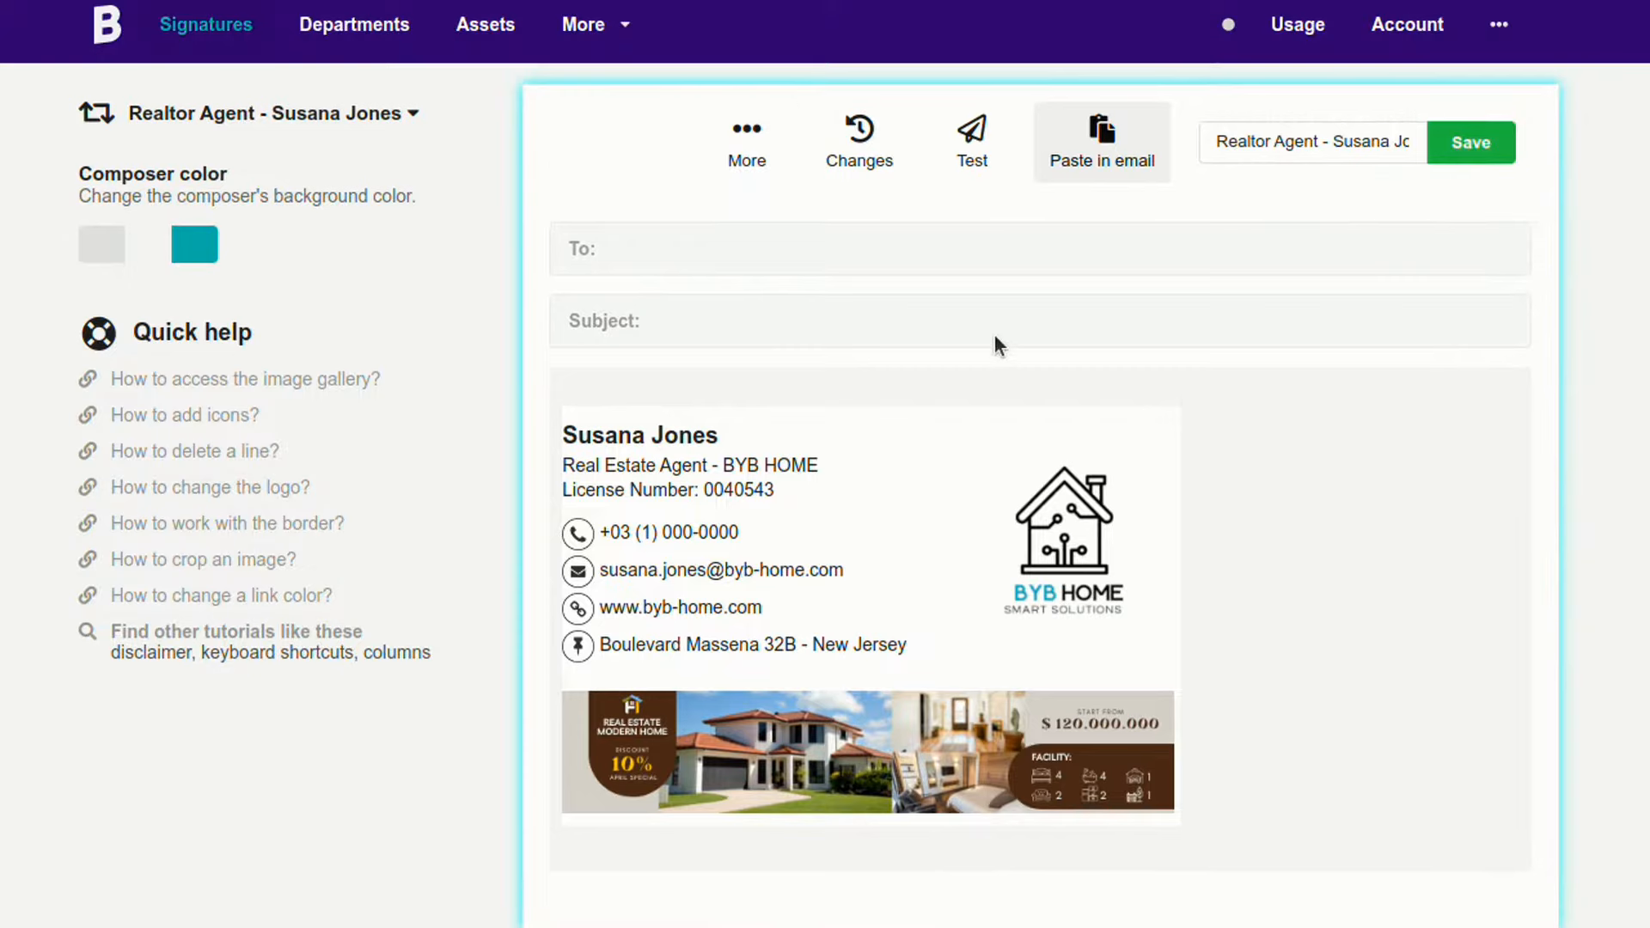
Step: Copy the whole signature from the Paste in email view
left_click(1107, 164)
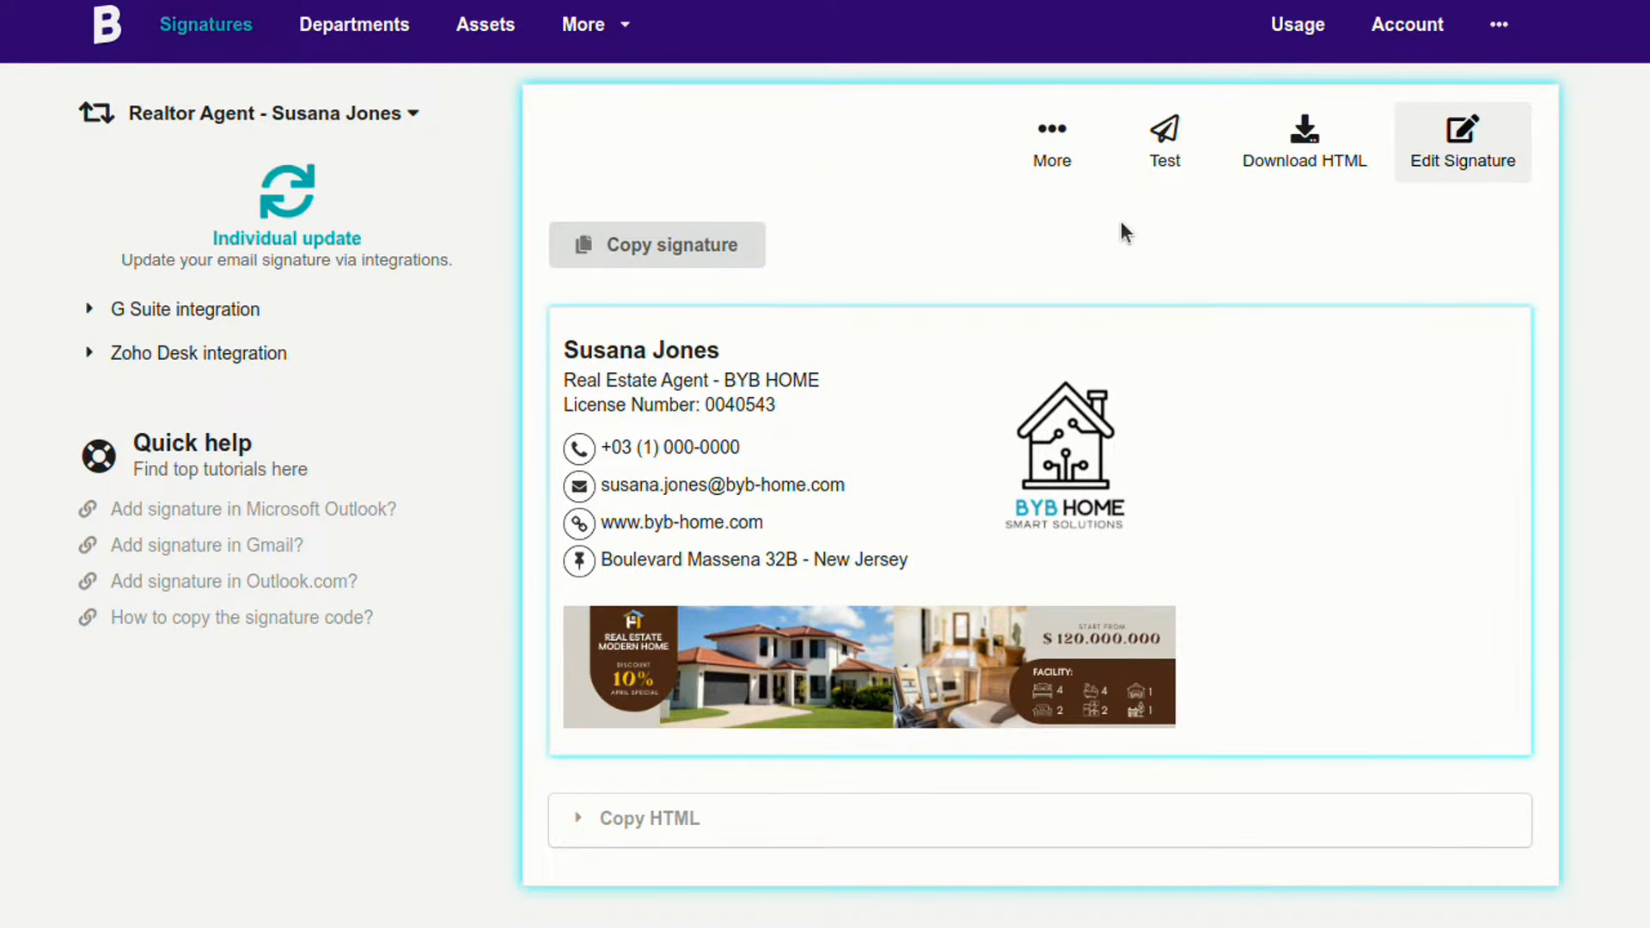
left_click(706, 247)
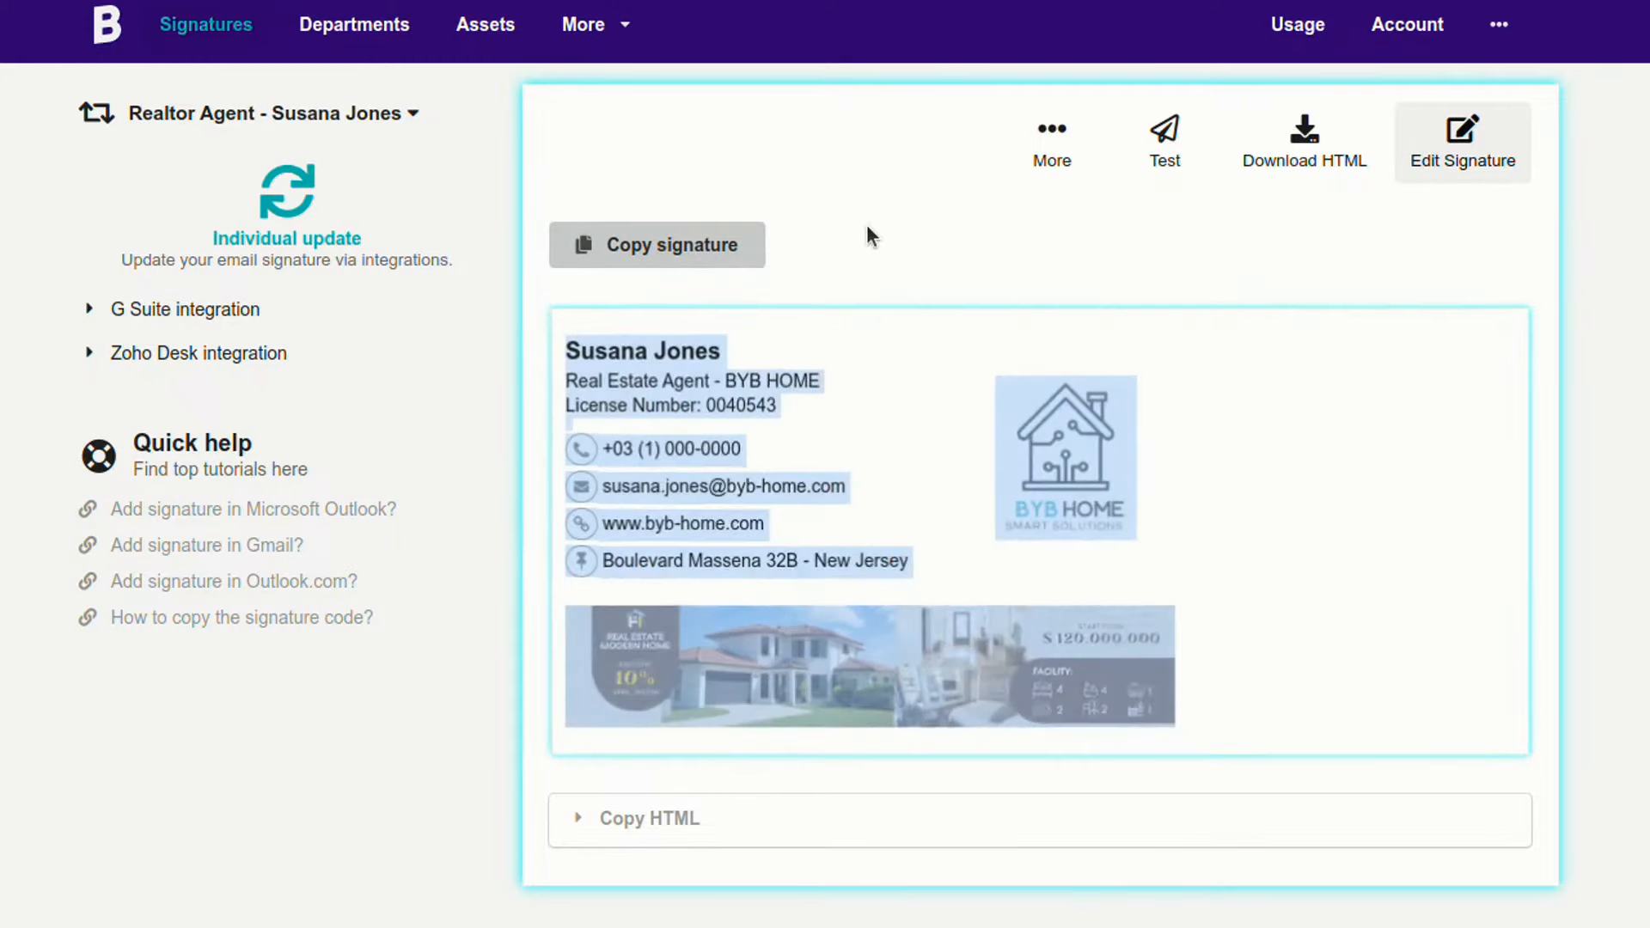
scroll(756, 498, "down", 1)
scroll(660, 752, "up", 1)
Step: Expand the Zoho Desk integration and choose a connected agent to update
left_click(134, 310)
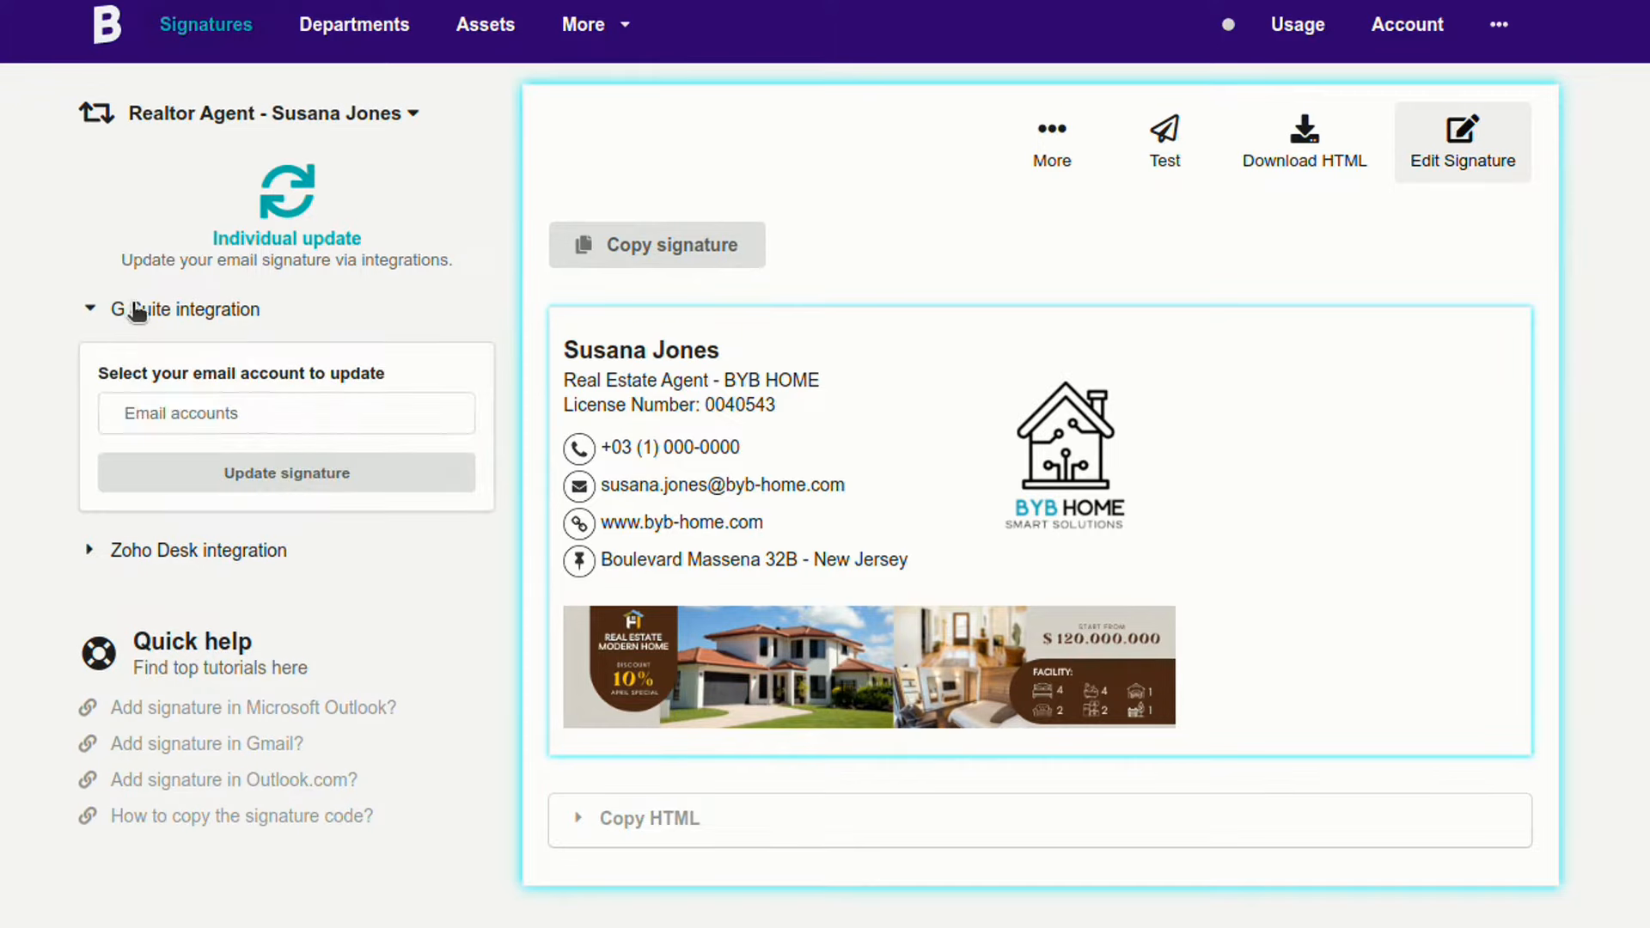
left_click(189, 311)
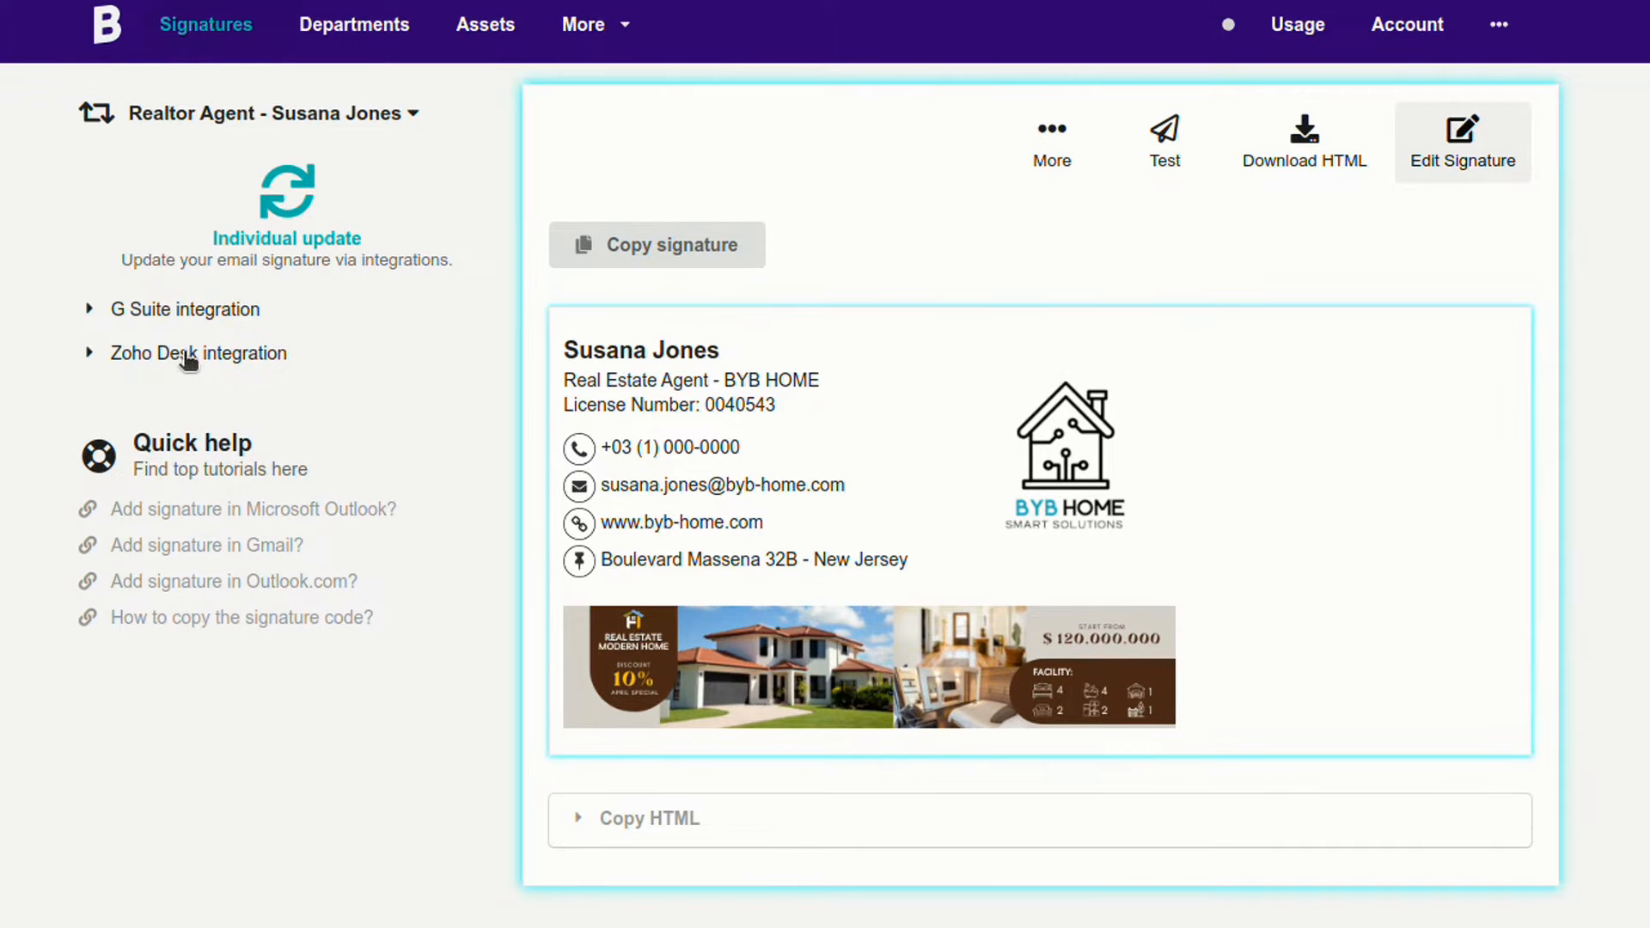
left_click(189, 354)
left_click(168, 449)
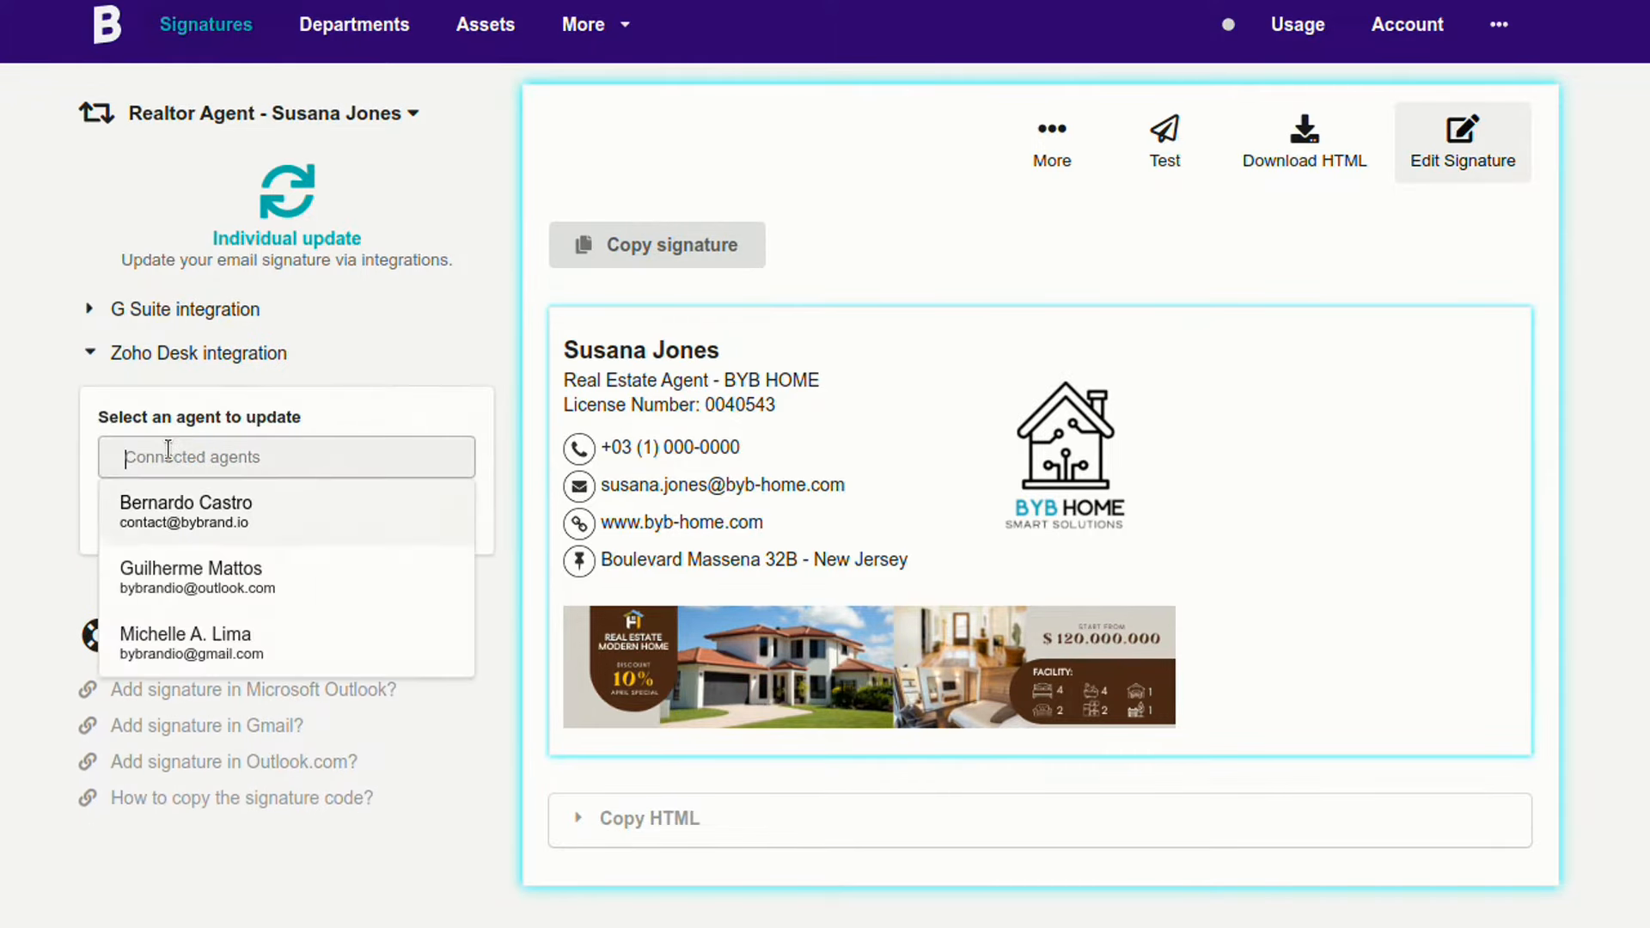
left_click(188, 576)
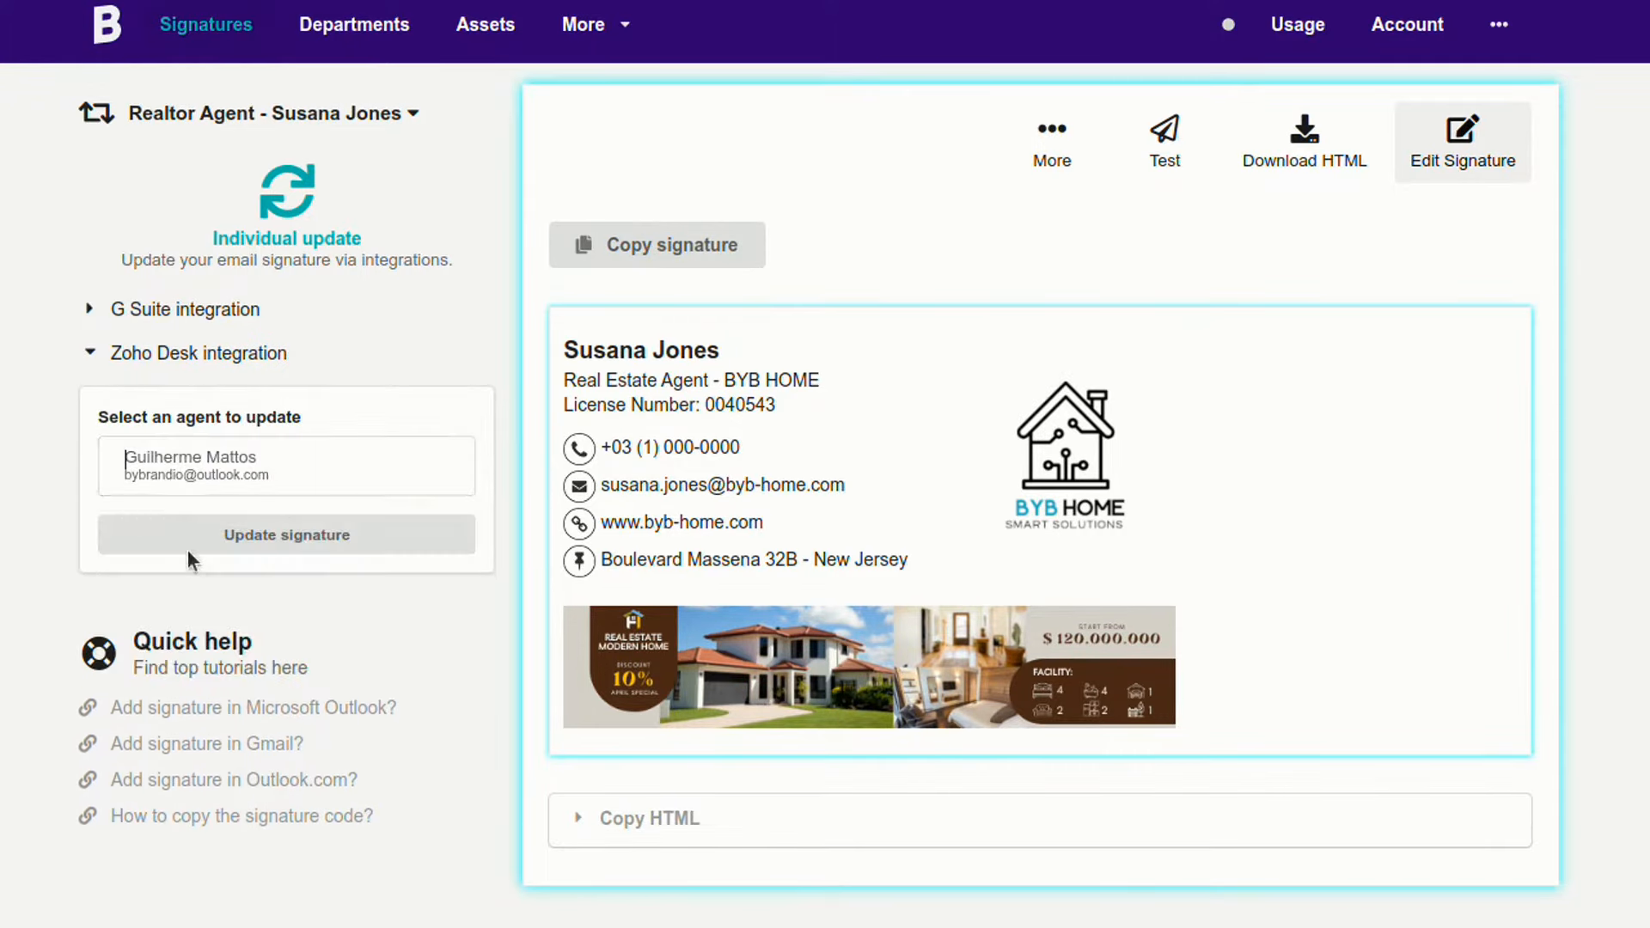
Step: Expand the G Suite integration and choose an email account to update
left_click(158, 309)
left_click(178, 415)
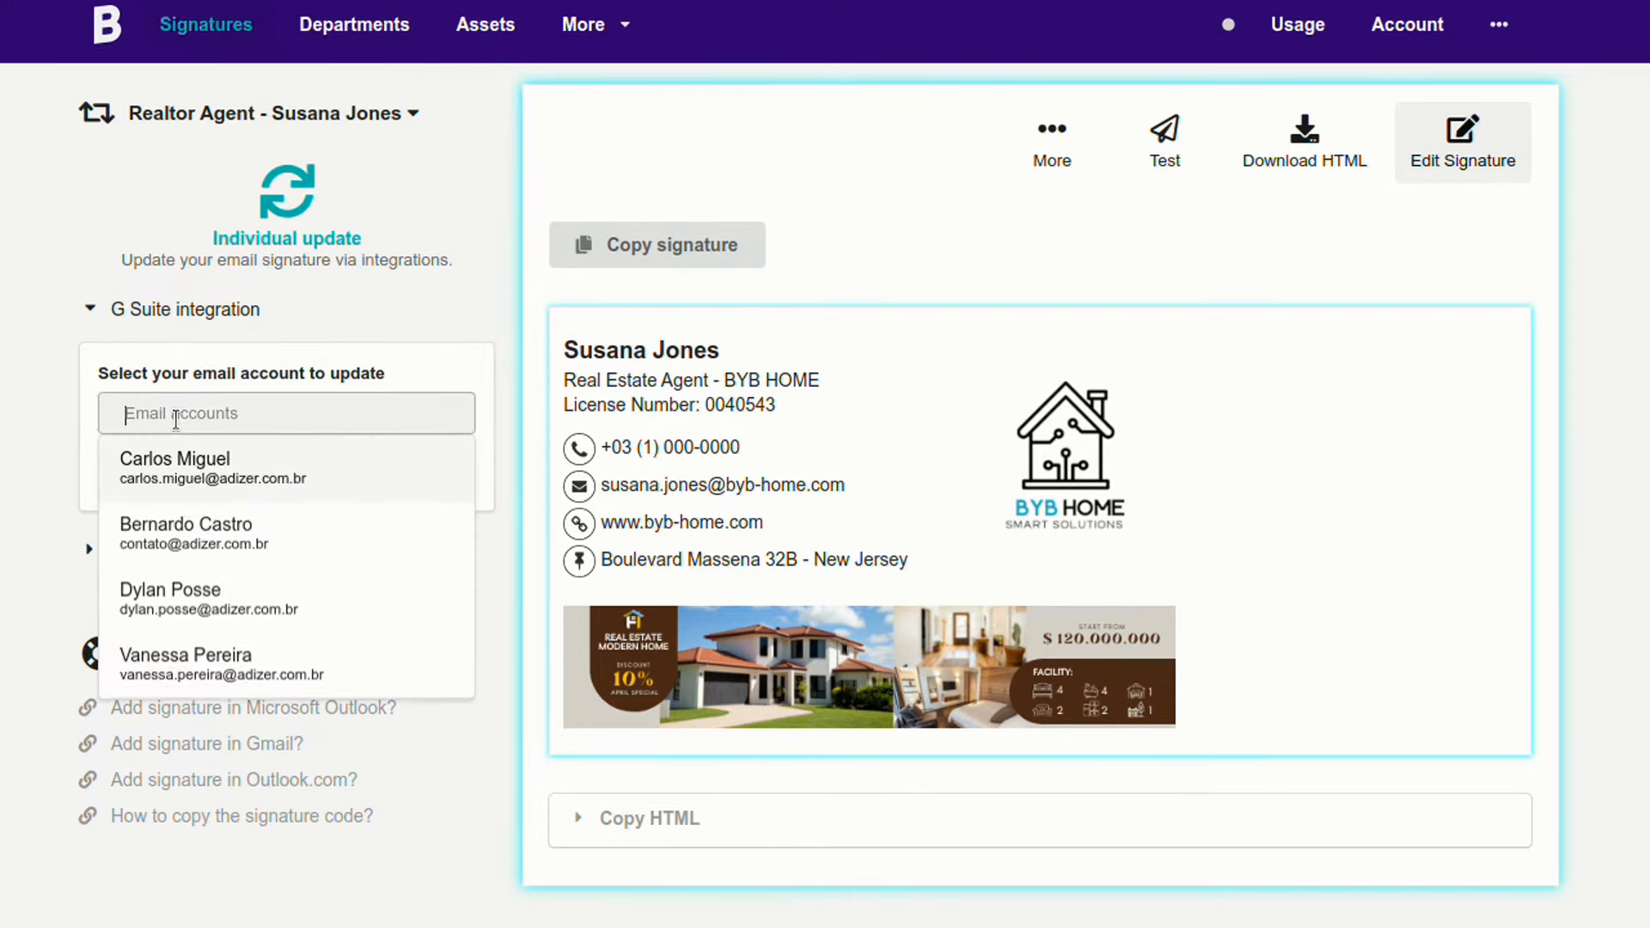
left_click(186, 529)
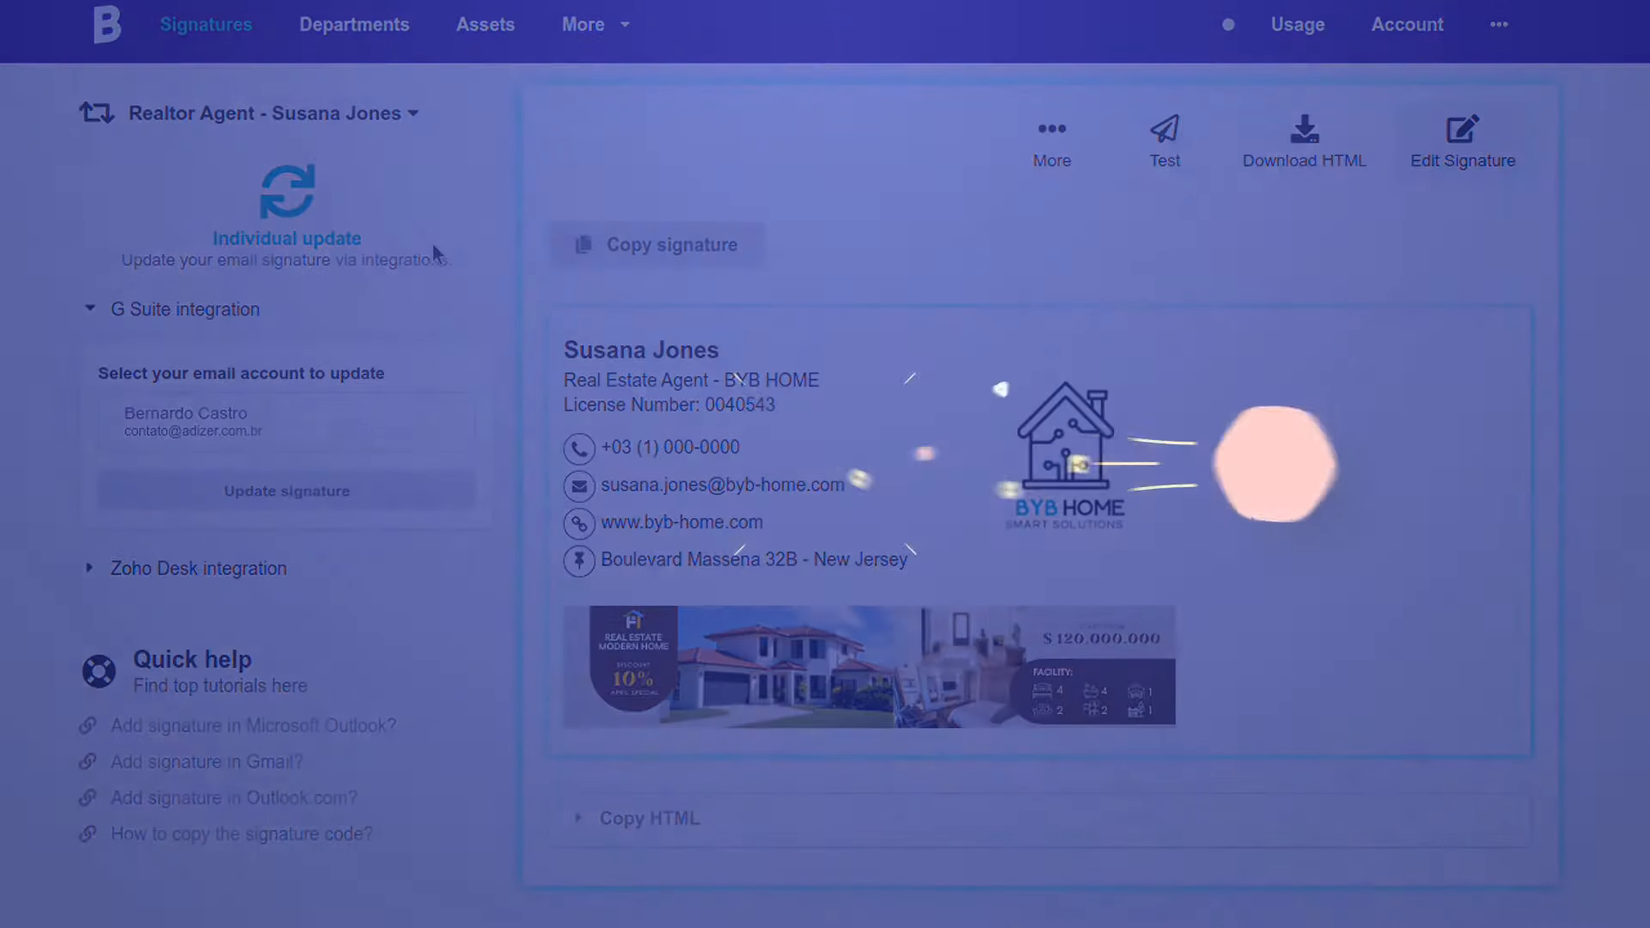